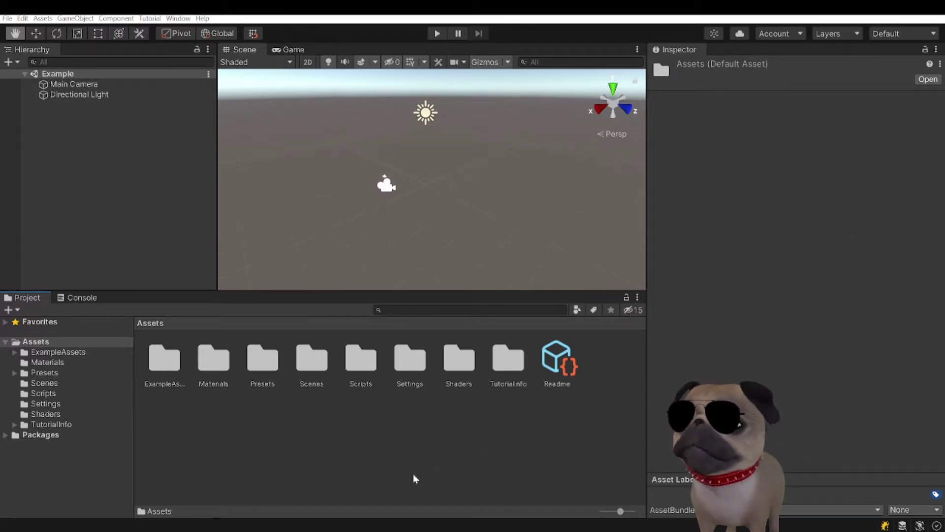
Add a default 3D Cube to the Example scene from the Hierarchy
right_click(101, 155)
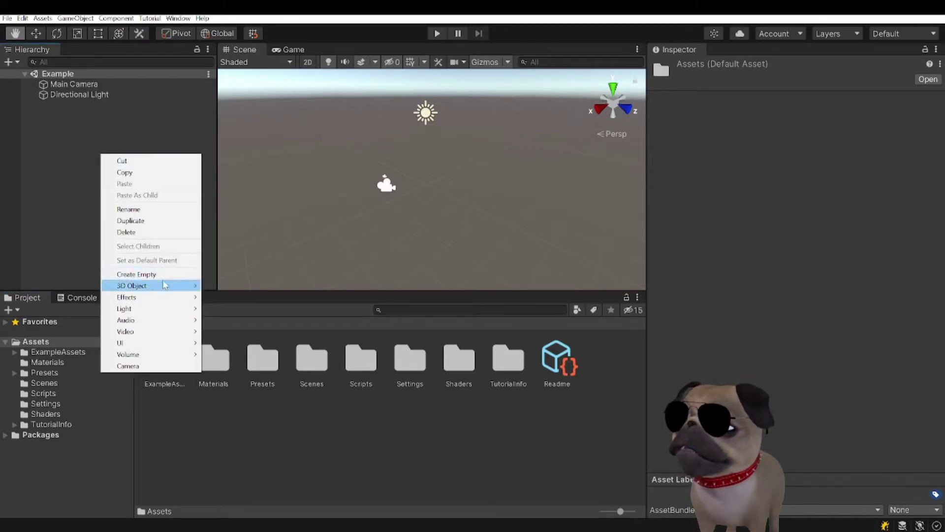
mouse_move(165, 286)
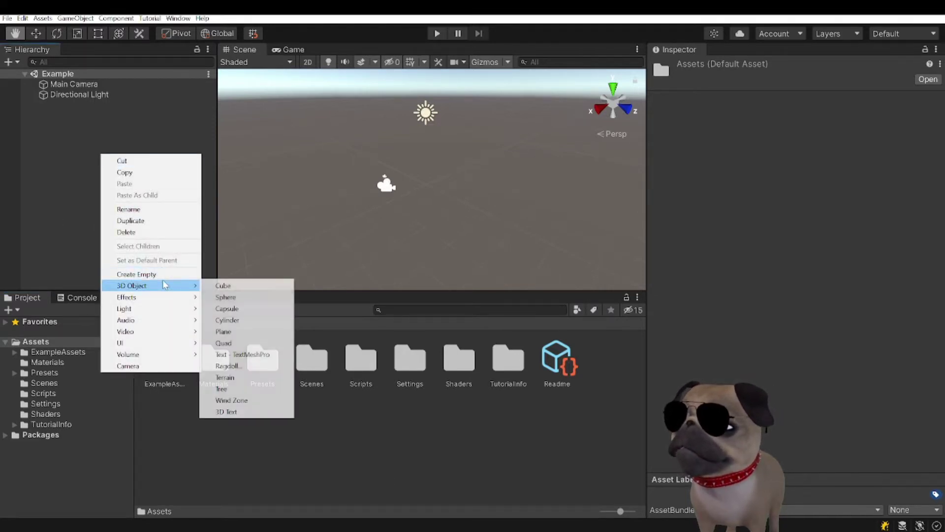
click(249, 287)
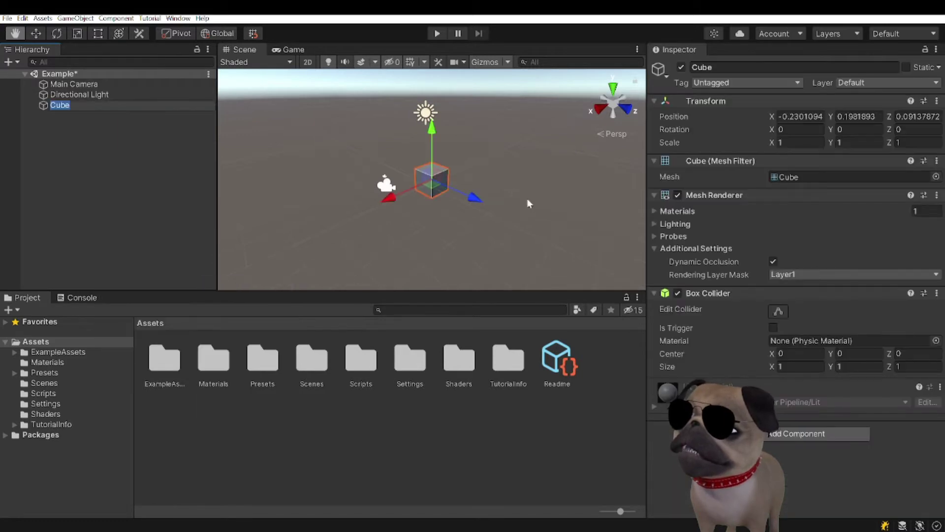
click(135, 144)
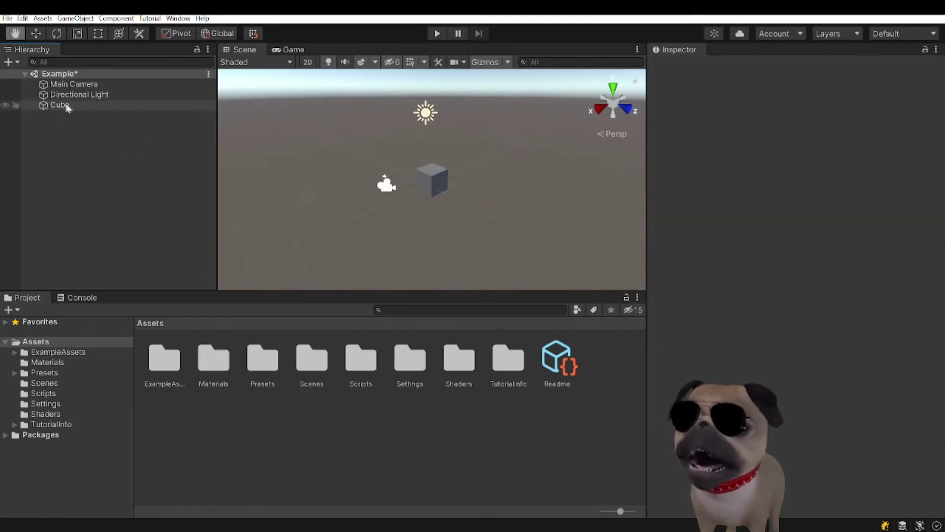
Nudge the Main Camera along the X axis with the move gizmo, then select the Shaders folder
click(79, 83)
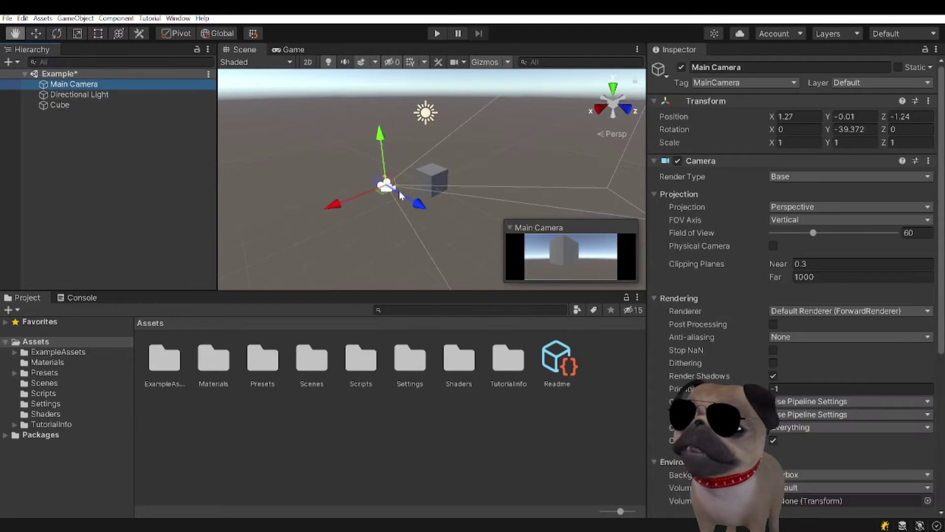
mouse_move(339, 202)
mouse_down()
mouse_move(329, 203)
mouse_move(339, 200)
mouse_up()
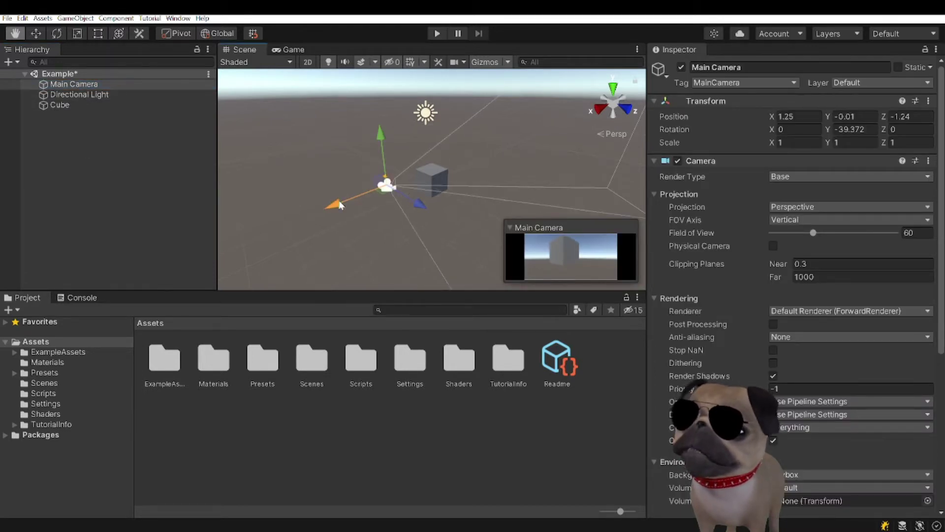
alt+drag(459, 216, 443, 184)
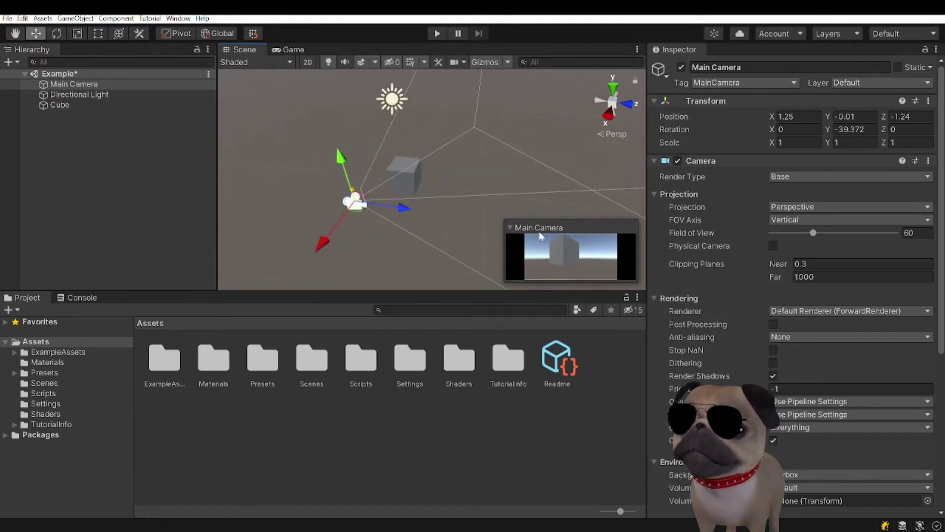
click(66, 105)
scroll(423, 173, up, 3)
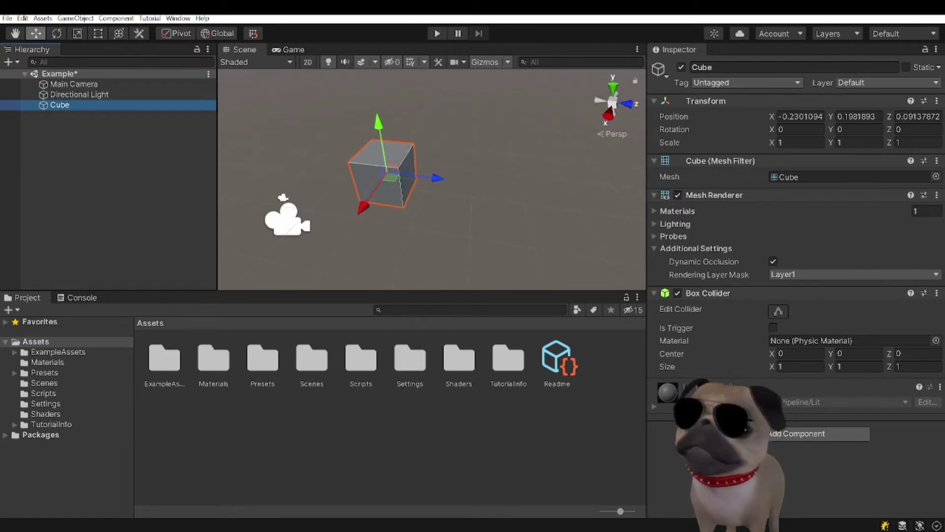
click(407, 452)
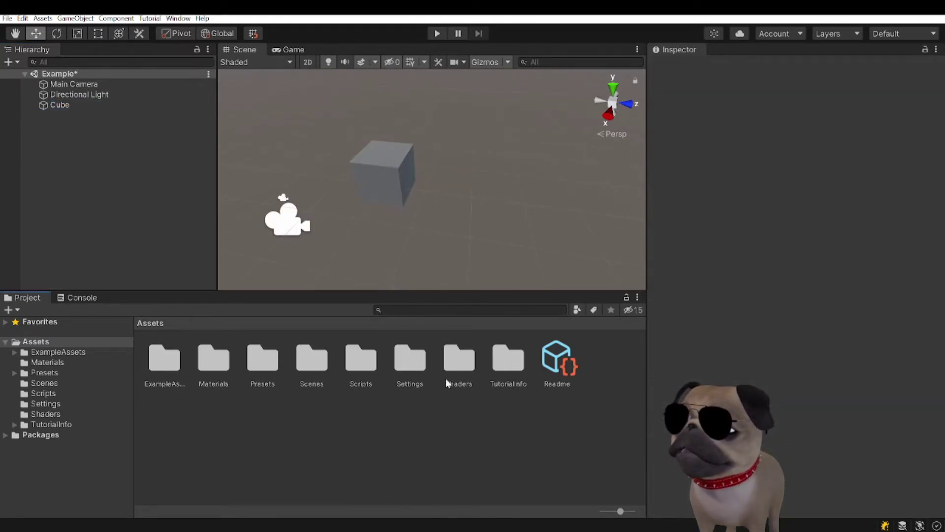
click(454, 389)
In Assets/Shaders, create a Blank Shader Graph via Create > Shader and name it ShaderExample
double_click(461, 366)
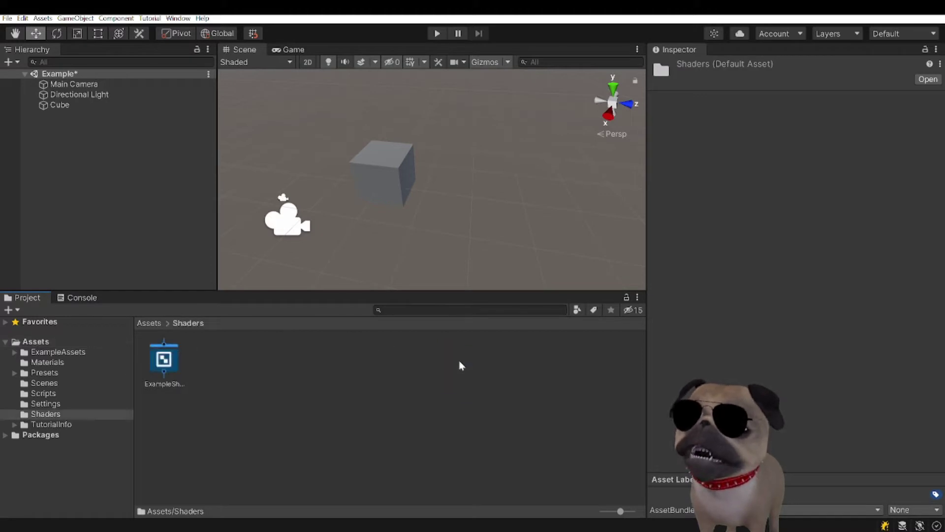
right_click(277, 375)
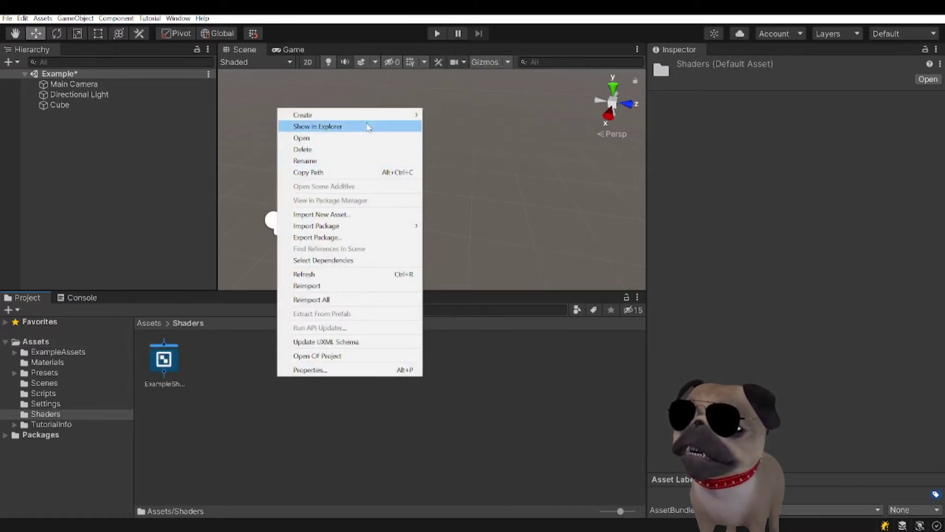
click(262, 412)
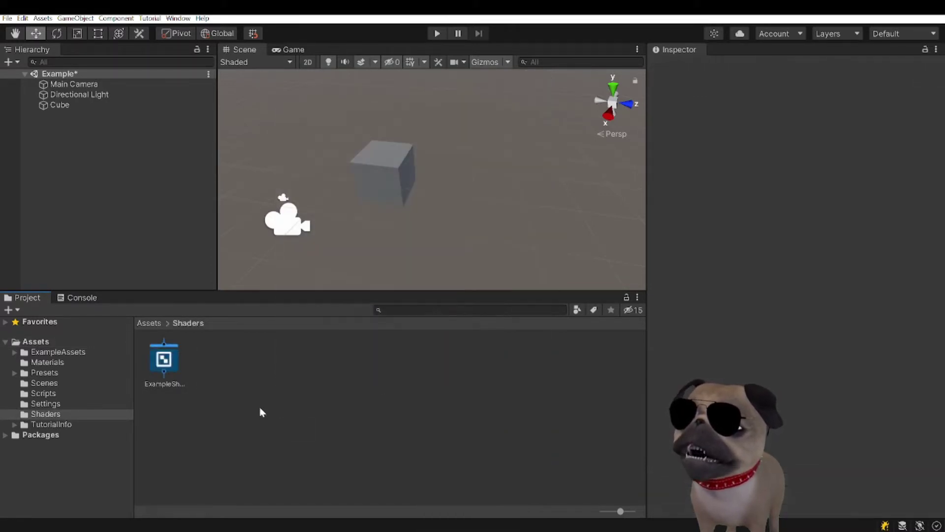
right_click(264, 371)
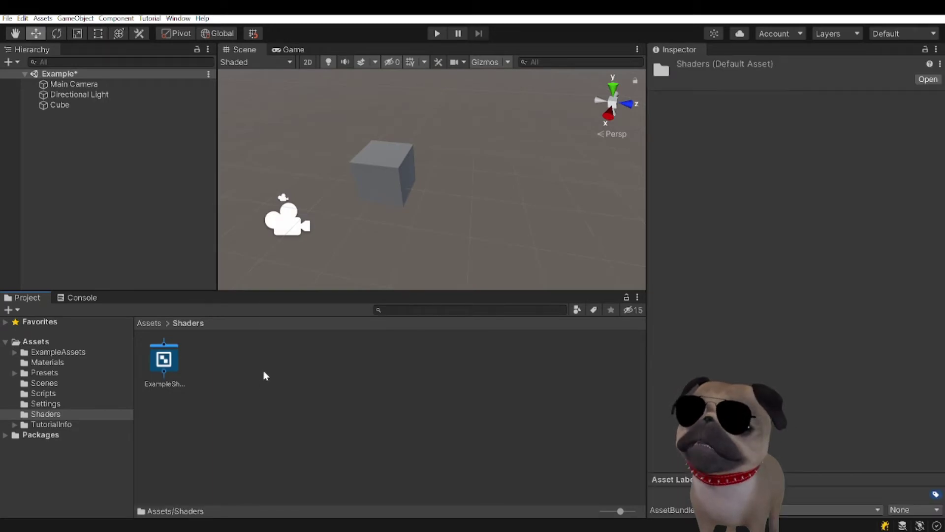
mouse_move(364, 109)
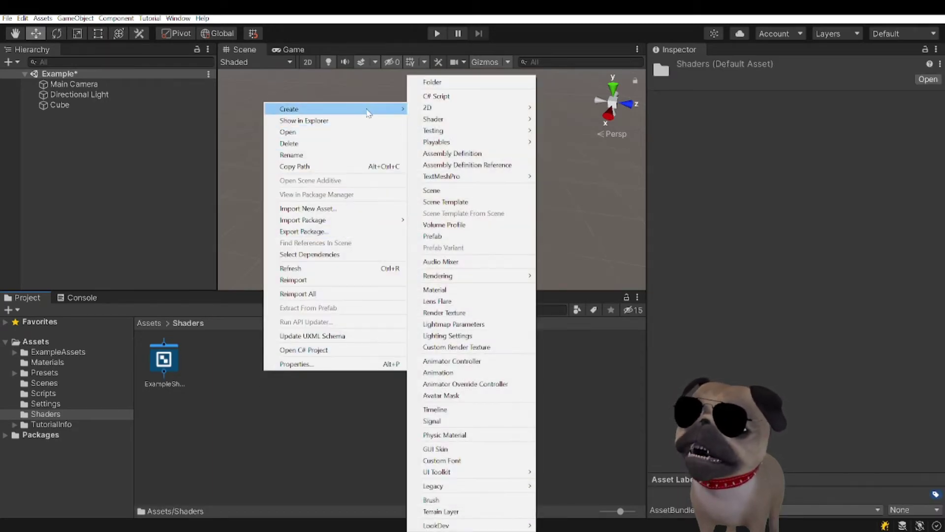
mouse_move(501, 124)
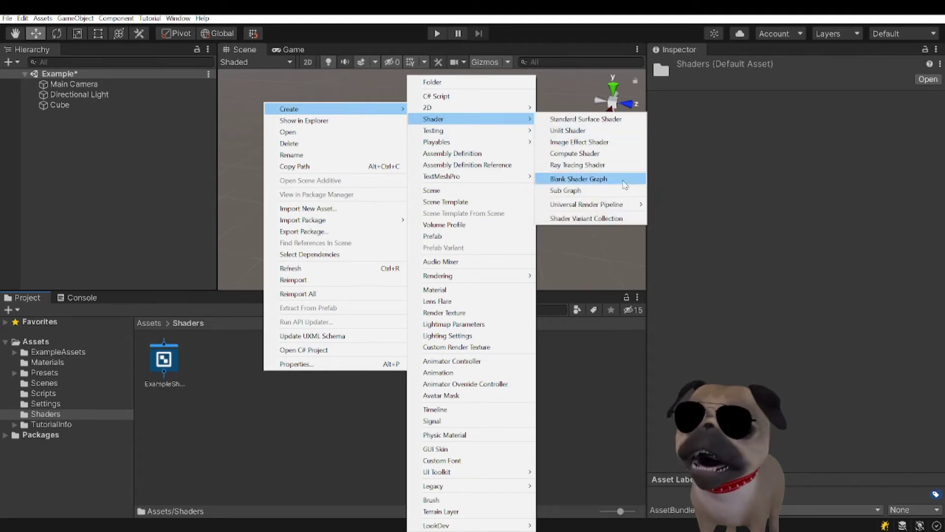
click(591, 179)
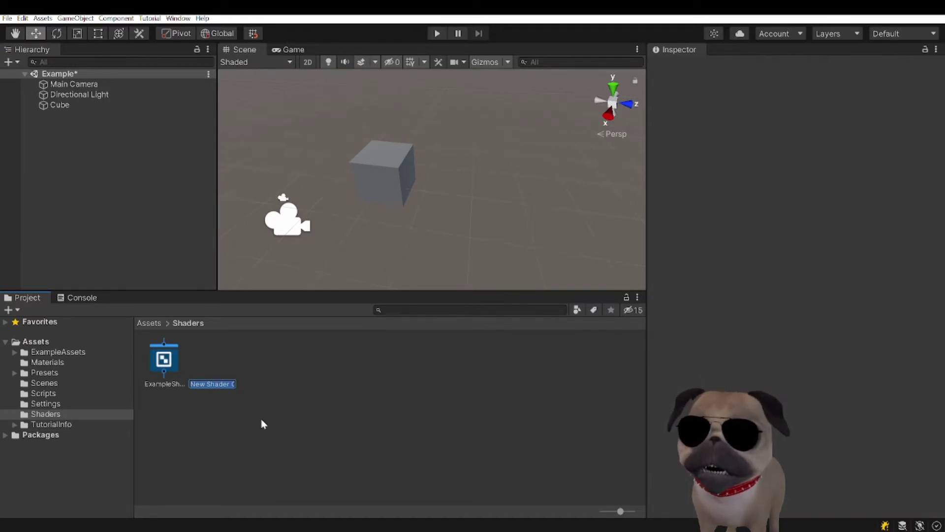
text(ShaderEx)
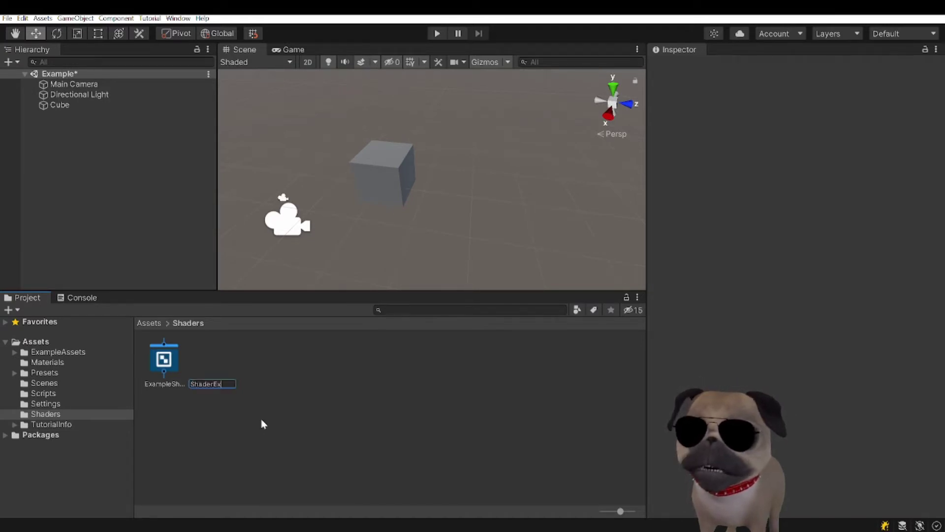
text(ample)
key(Return)
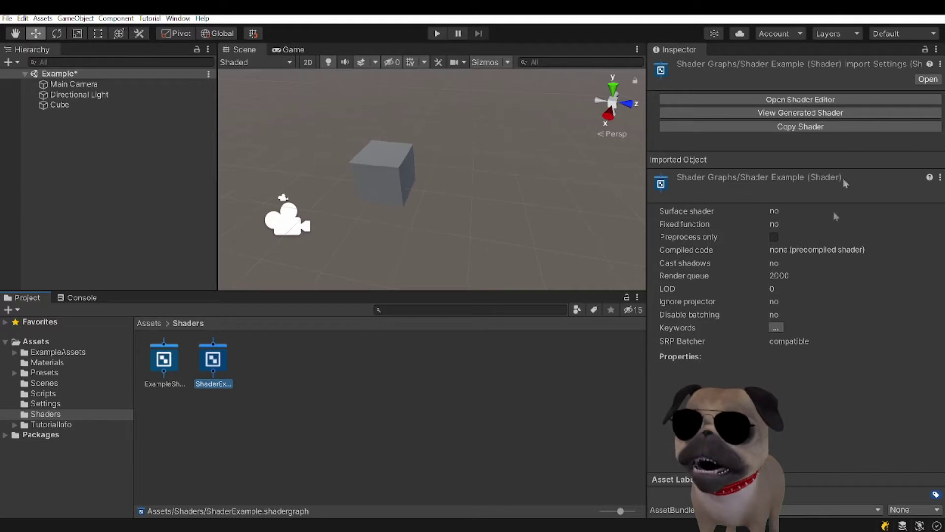
Open ShaderExample in the Shader Graph editor and add Universal under Graph Settings' Active Targets
click(850, 101)
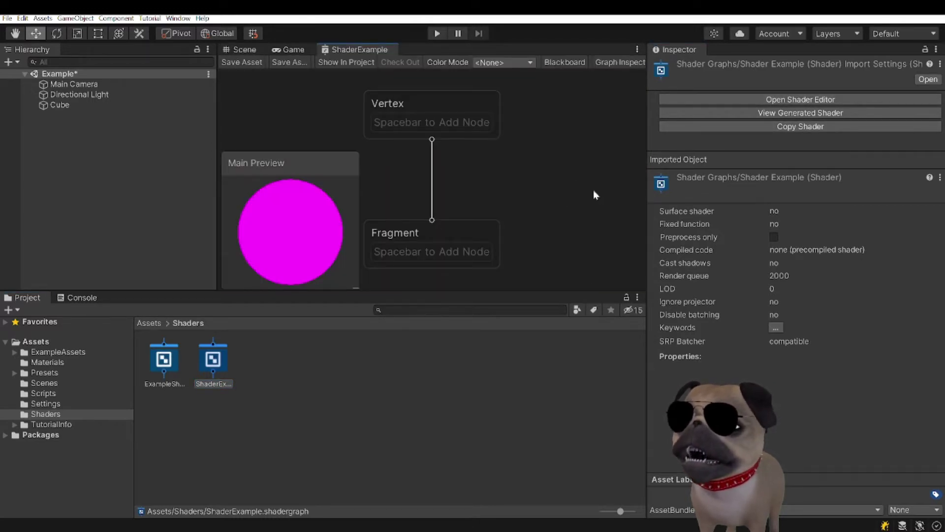
middle_click(367, 50)
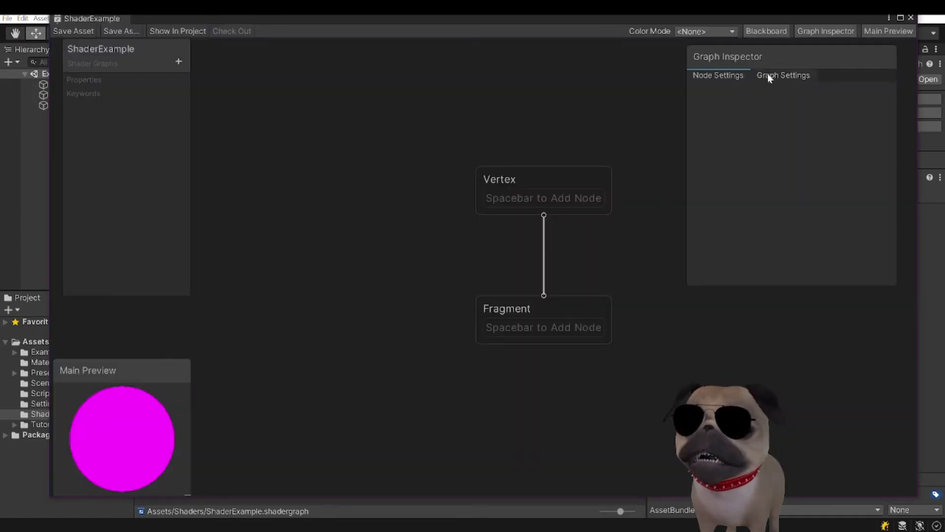
click(768, 74)
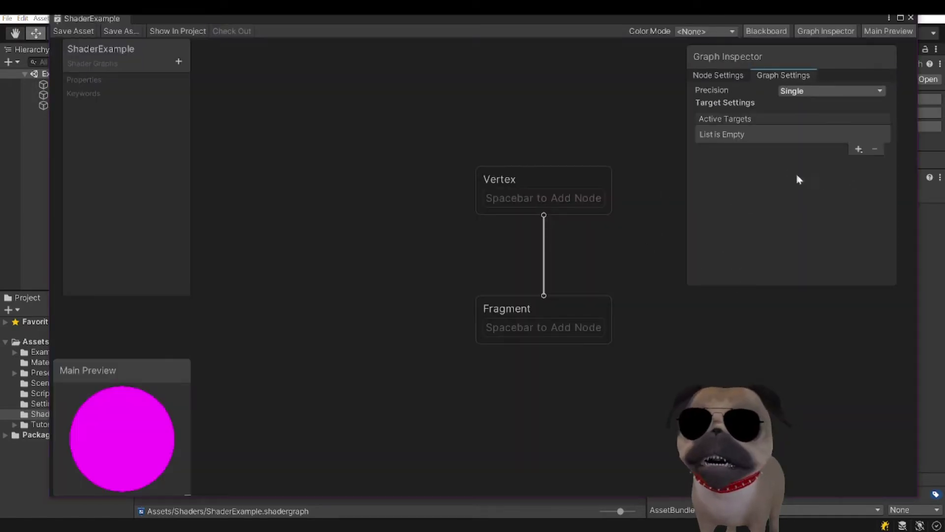
double_click(826, 31)
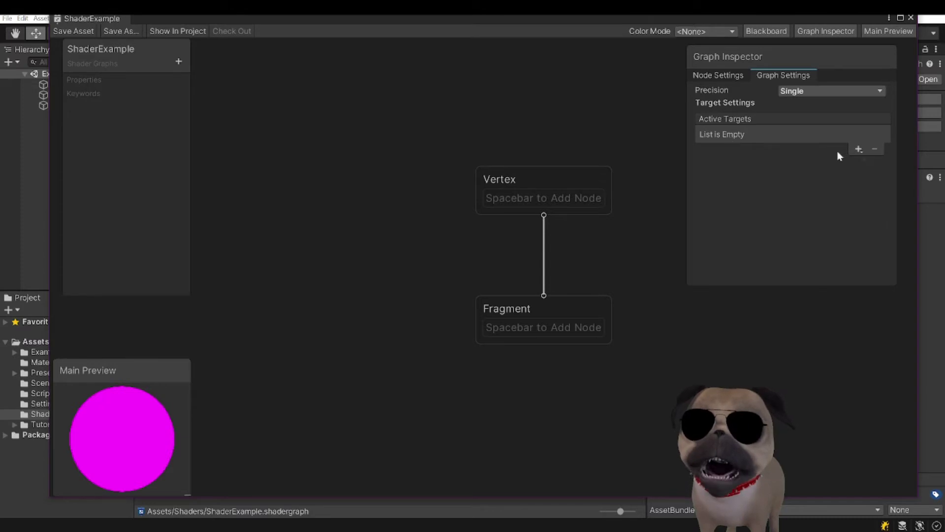
click(859, 149)
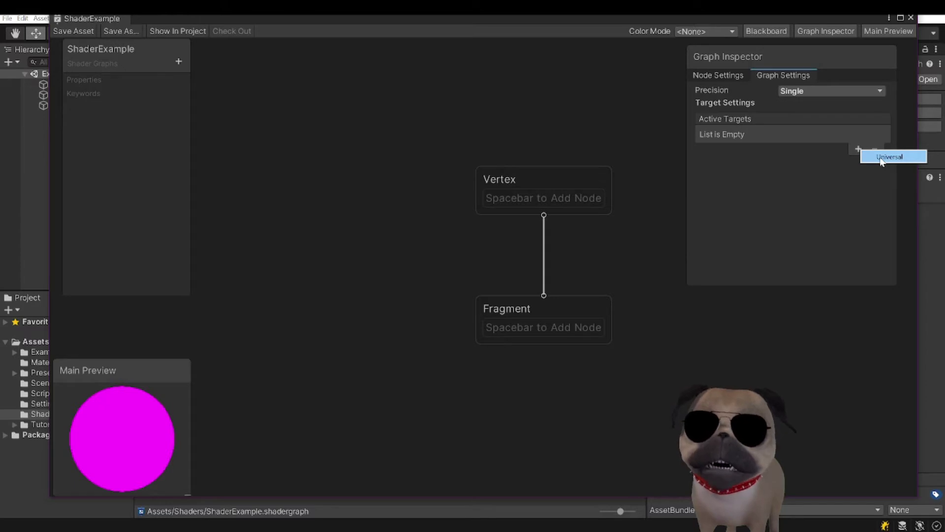
click(881, 157)
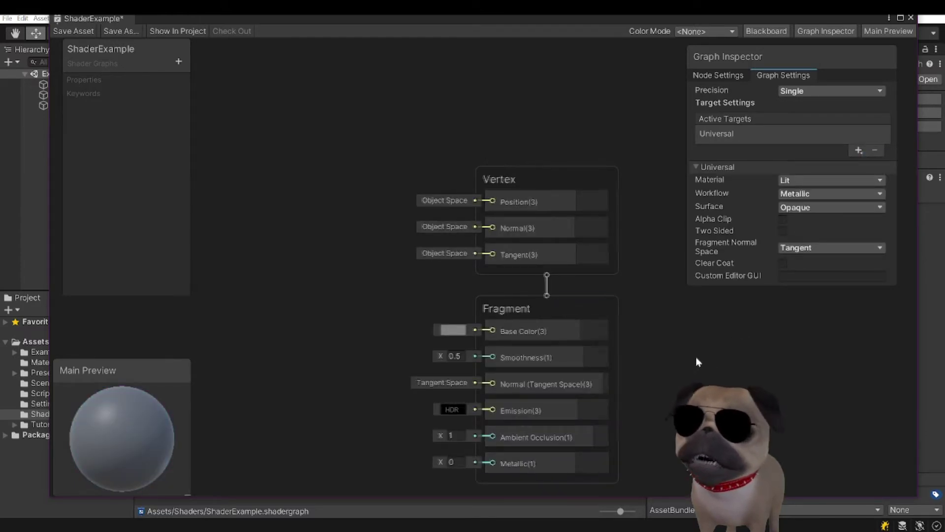
middle_drag(695, 357, 719, 297)
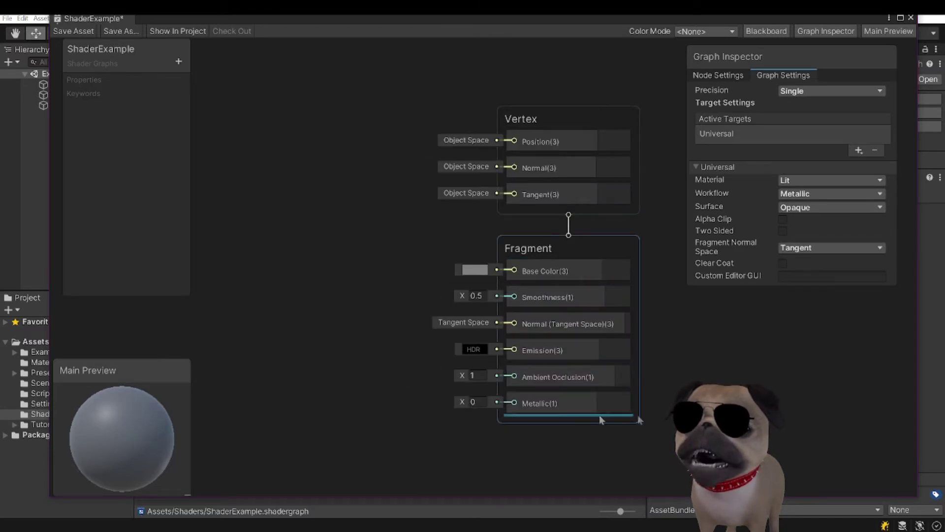
middle_drag(599, 414, 642, 394)
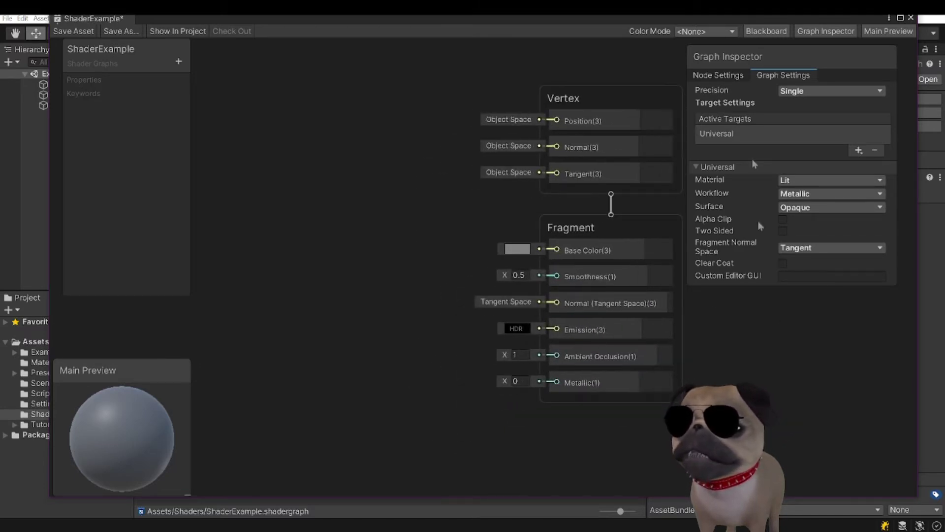
drag(688, 46, 751, 48)
middle_drag(730, 351, 802, 356)
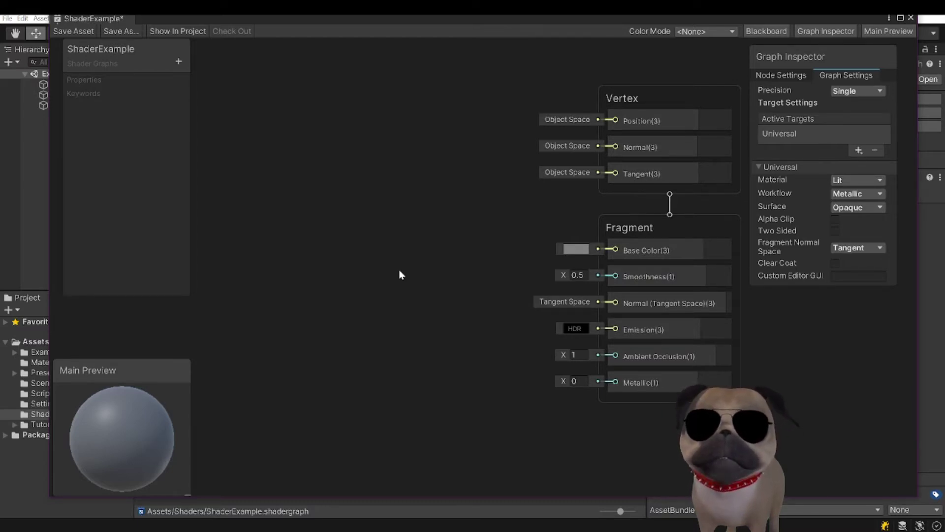
right_click(265, 129)
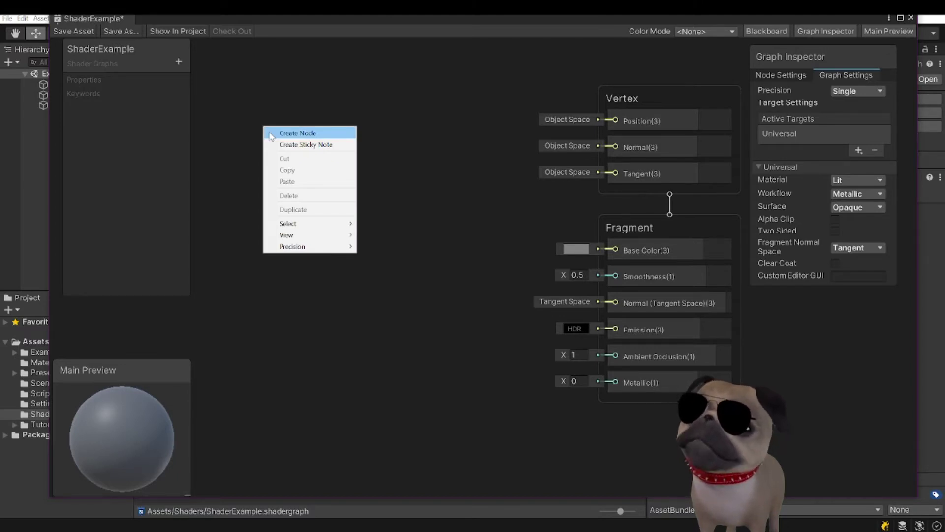
Add a Color node from the node search and paste a copy beneath it
click(275, 134)
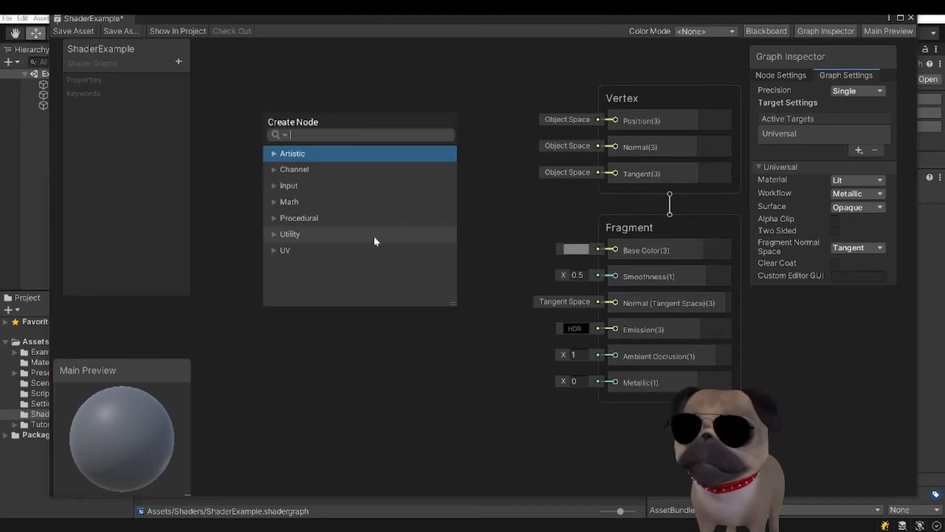
text(color)
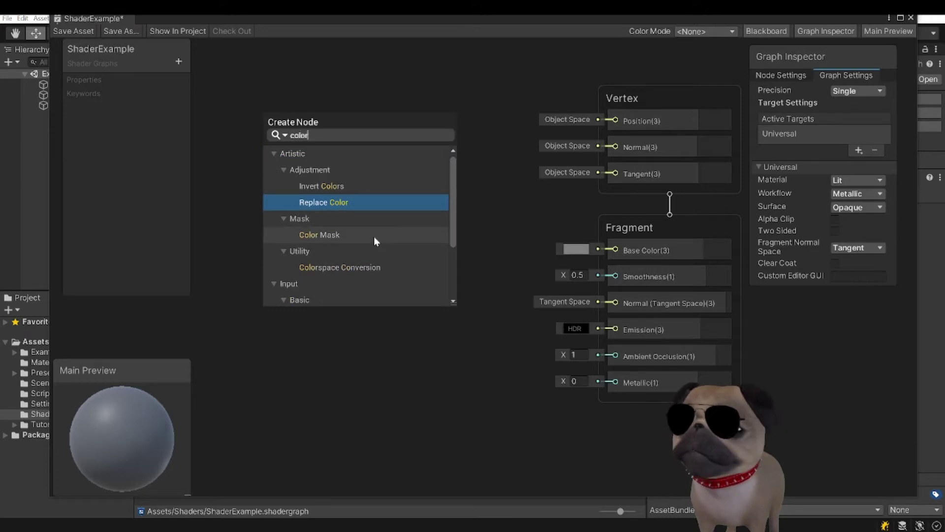
scroll(360, 228, down, 3)
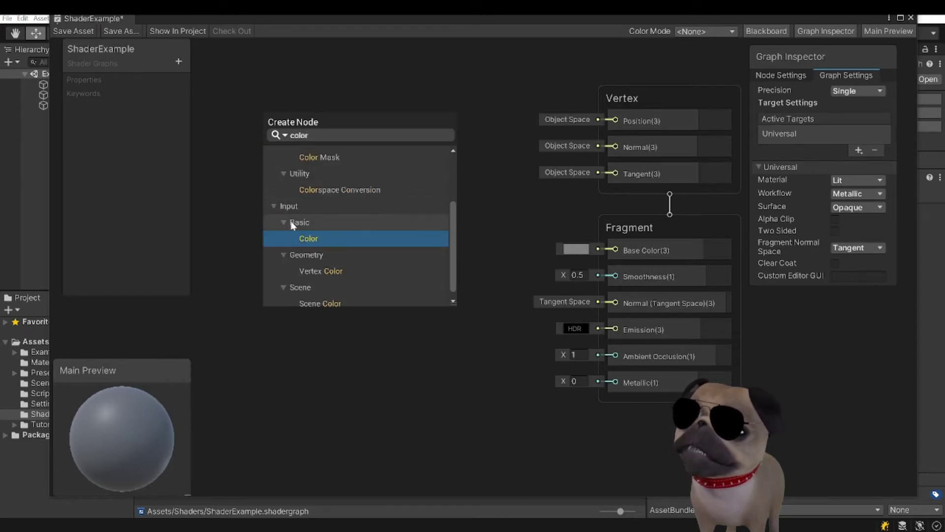
click(308, 241)
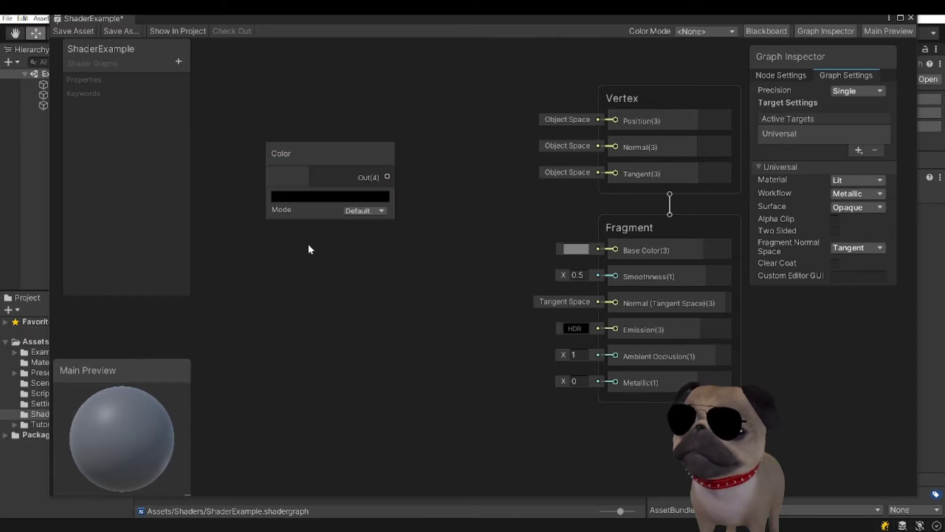
drag(314, 157, 256, 122)
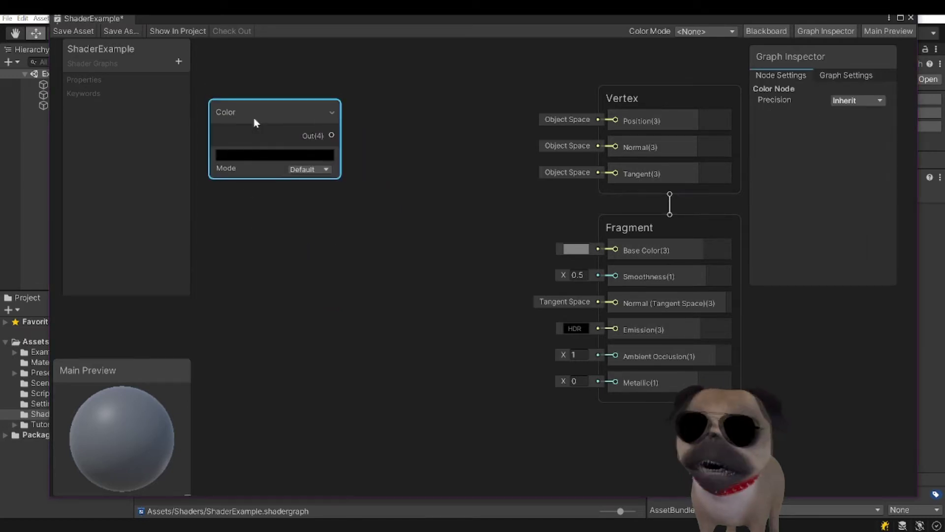
click(255, 214)
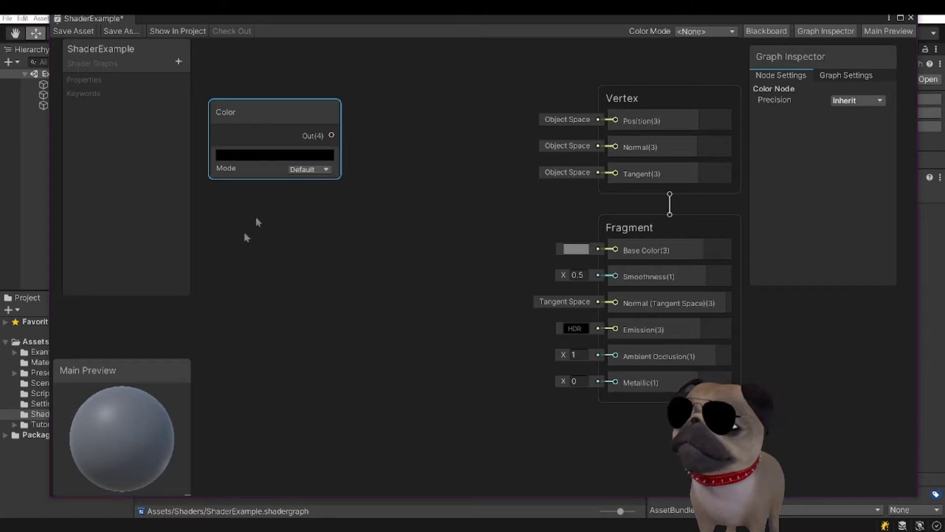
key(ctrl+v)
drag(270, 228, 249, 223)
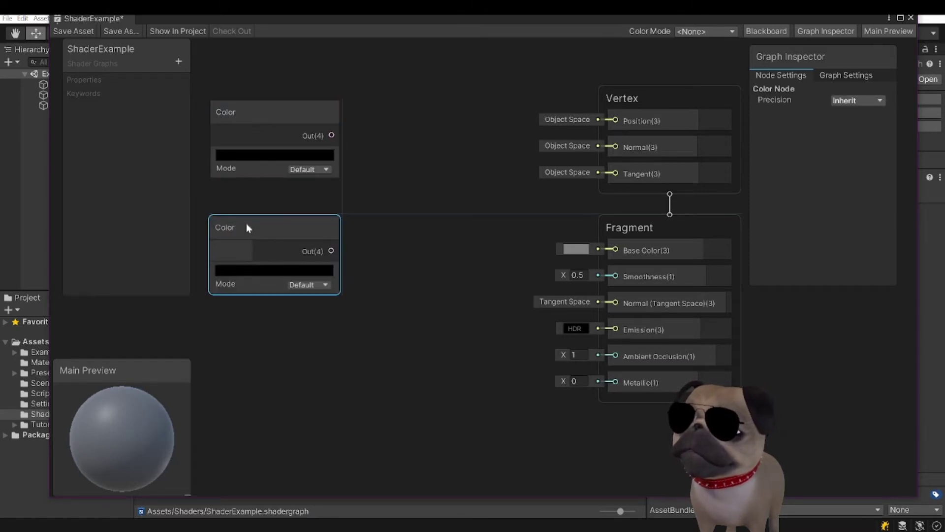
Set the first Color node to pure red (FF0000)
click(248, 156)
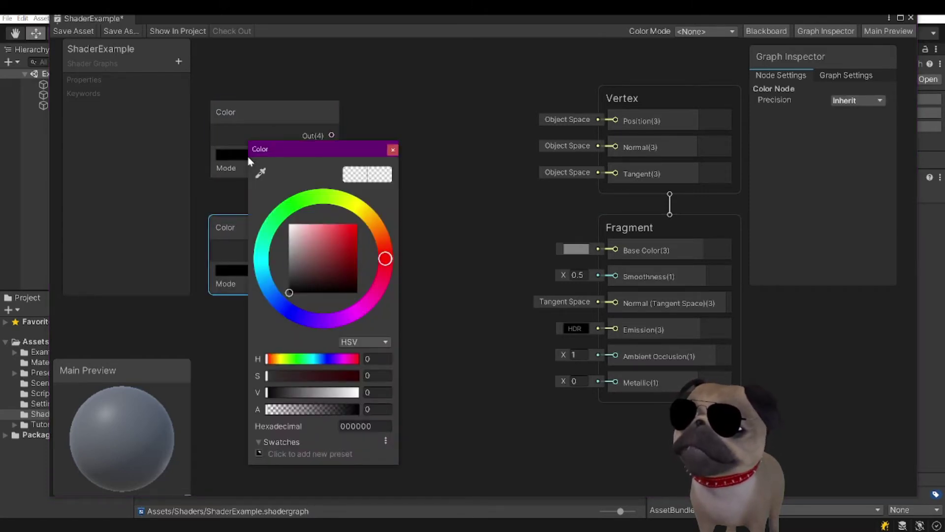
click(251, 134)
click(243, 156)
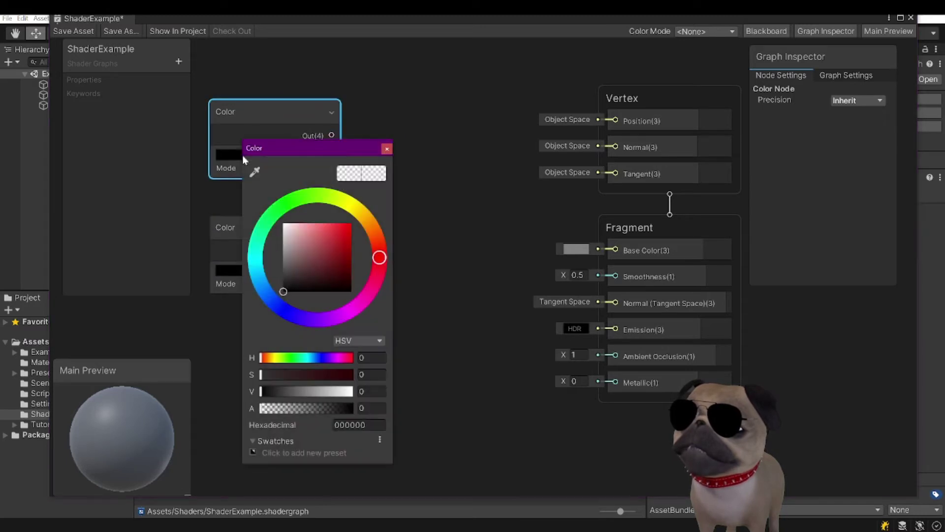
drag(305, 249, 360, 225)
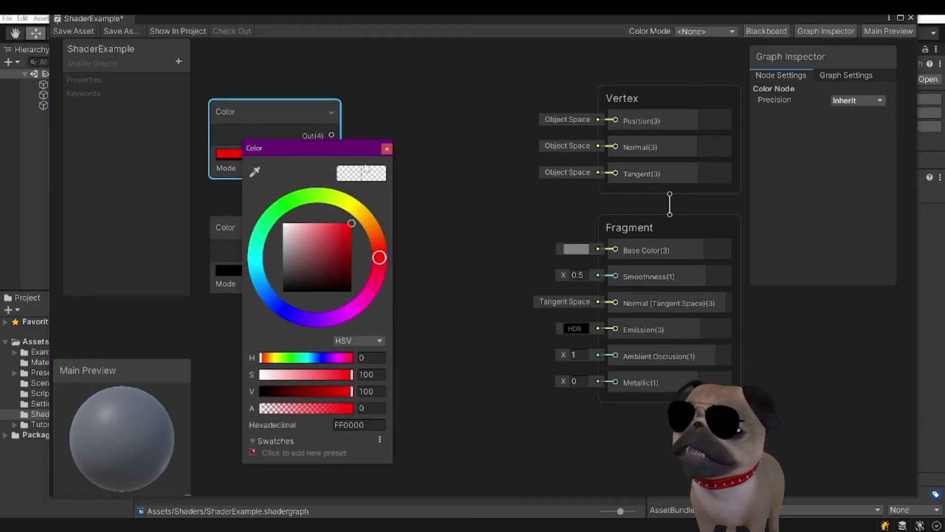
click(386, 153)
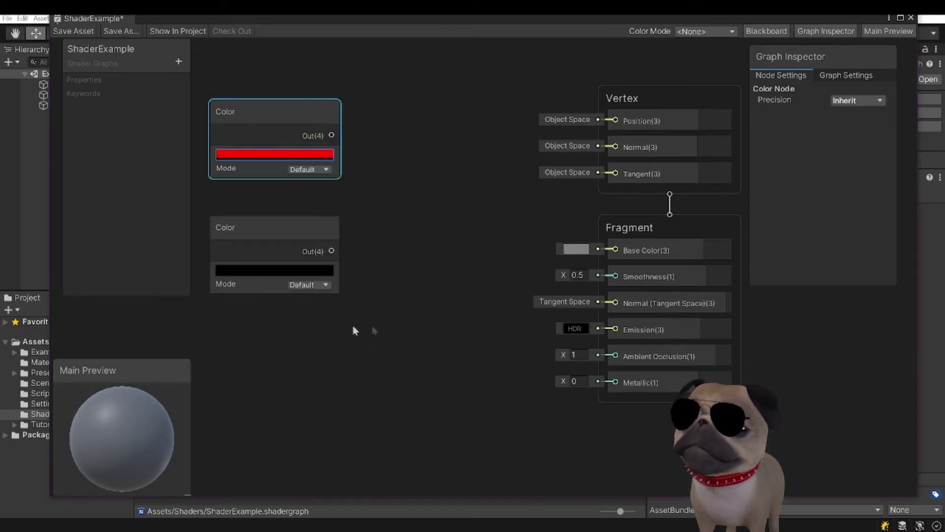
Set the second Color node to full-strength blue and align it under the red one
click(258, 270)
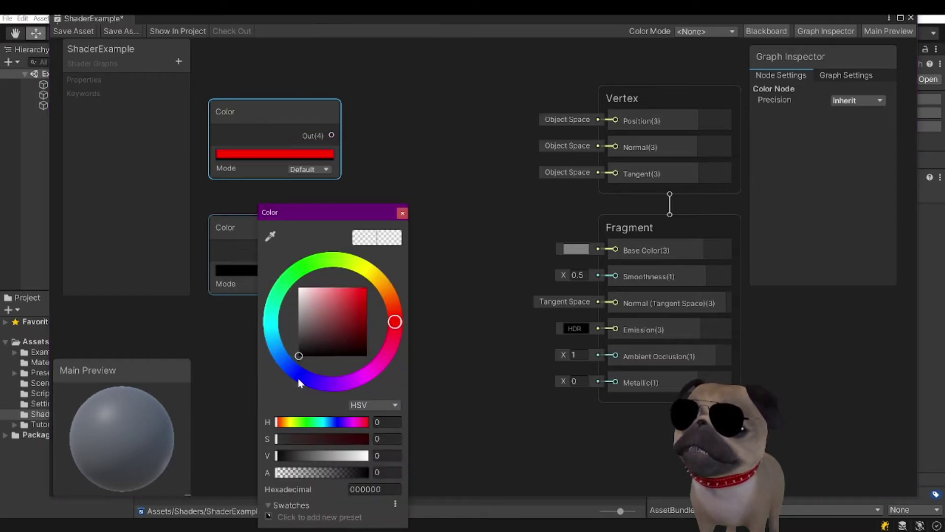
click(301, 378)
drag(336, 311, 400, 280)
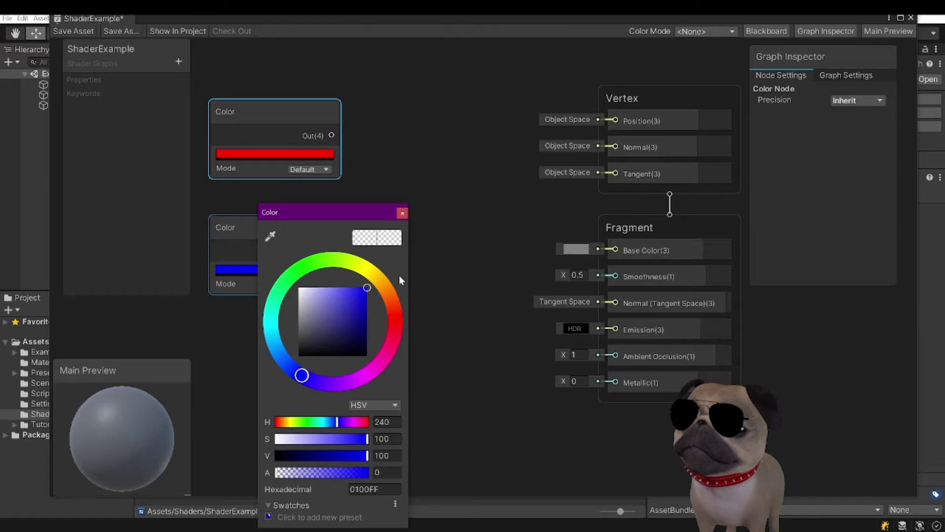
click(402, 215)
middle_drag(415, 277, 417, 308)
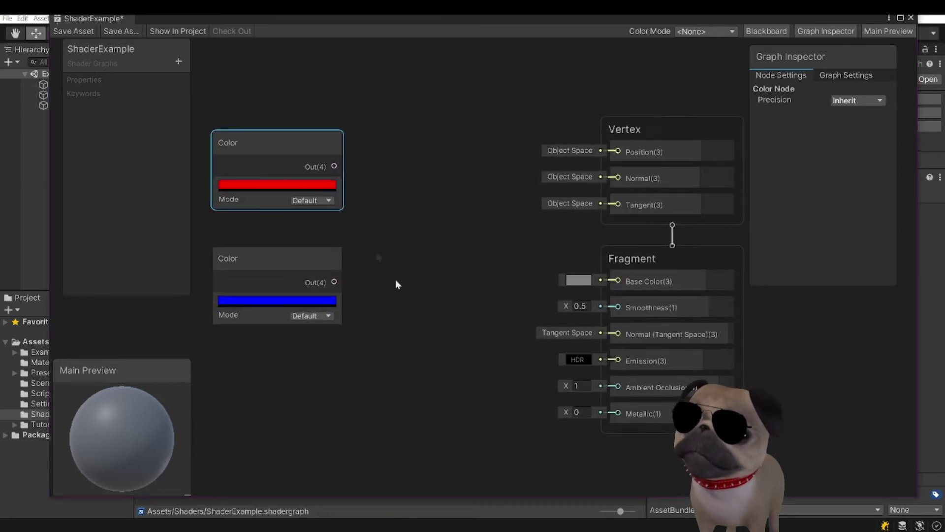
drag(277, 138, 268, 140)
drag(254, 252, 276, 256)
click(494, 218)
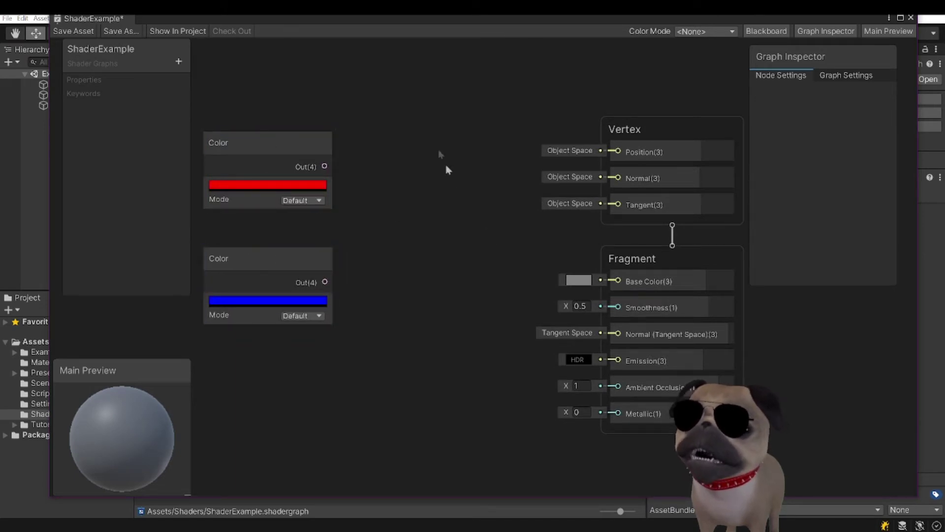
Add a Blend node from the node search and place it right of the colours
right_click(368, 96)
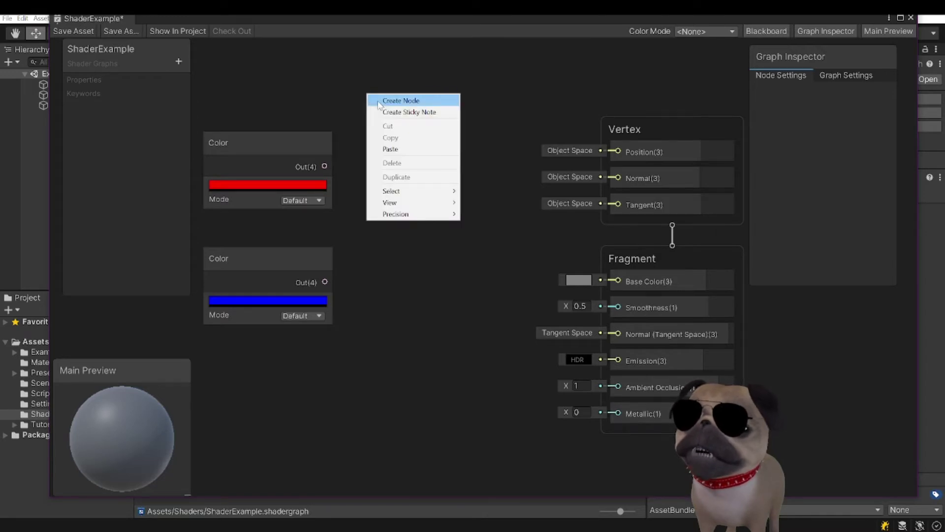
click(379, 101)
text(bl)
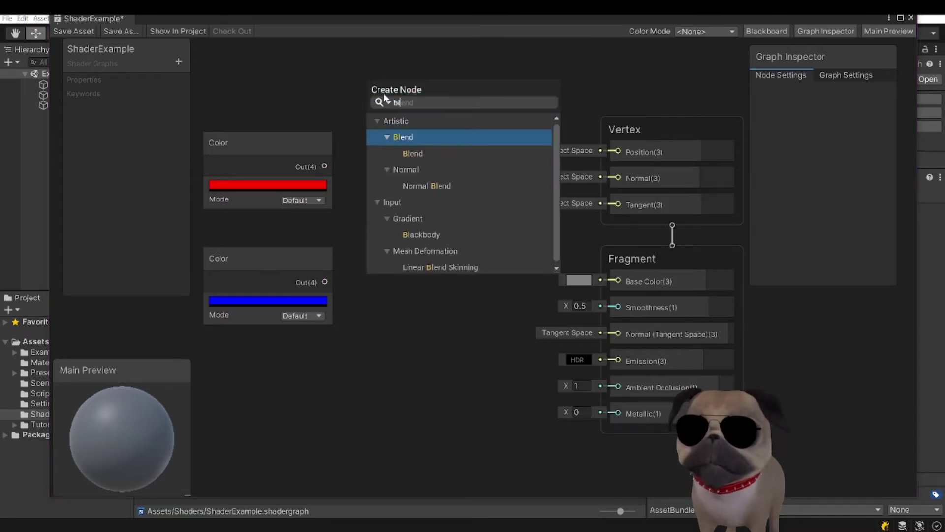
text(end)
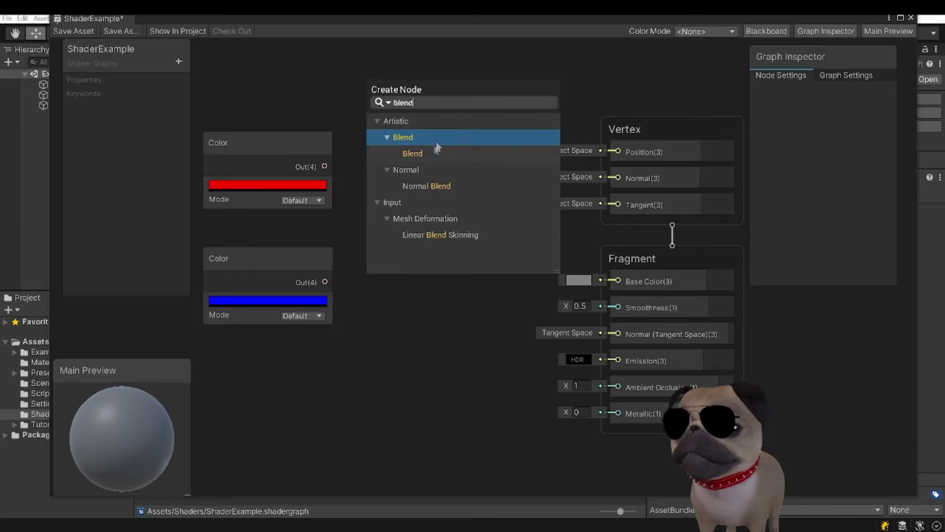
double_click(435, 152)
drag(432, 121, 456, 129)
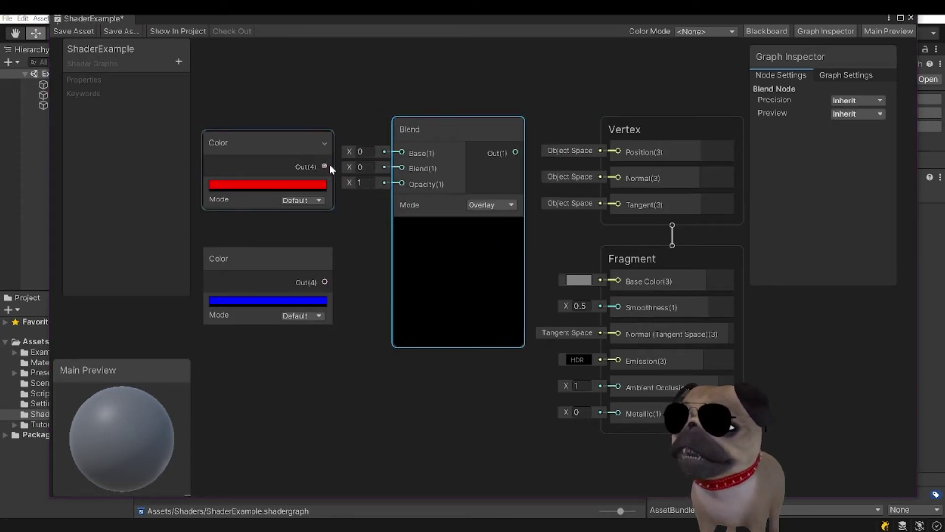
Wire red Out to Blend's Base, blue Out to Blend, and Blend's output toward Base Color
drag(325, 166, 394, 156)
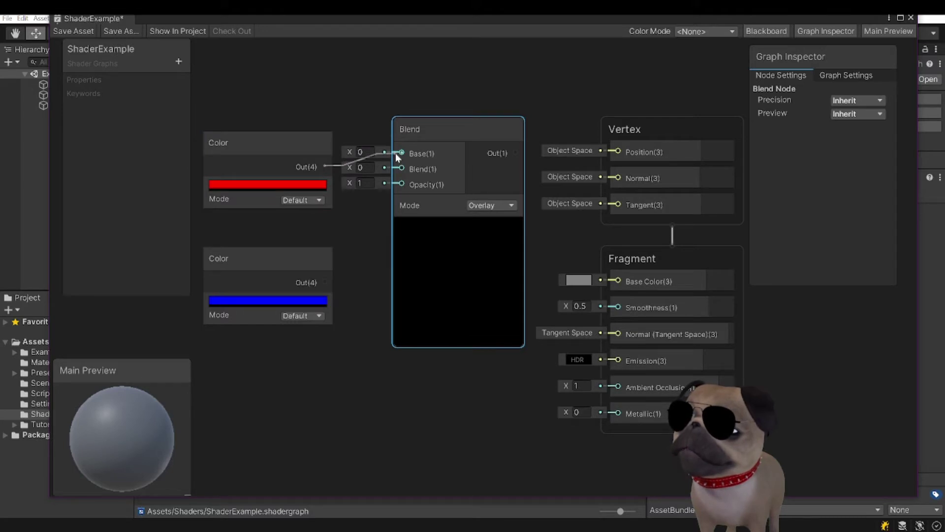
drag(395, 152, 404, 178)
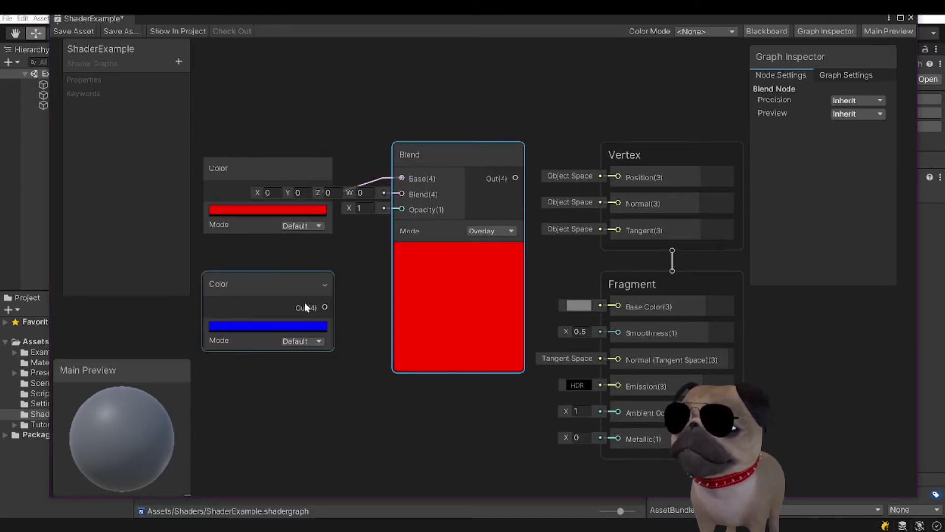
drag(326, 308, 395, 194)
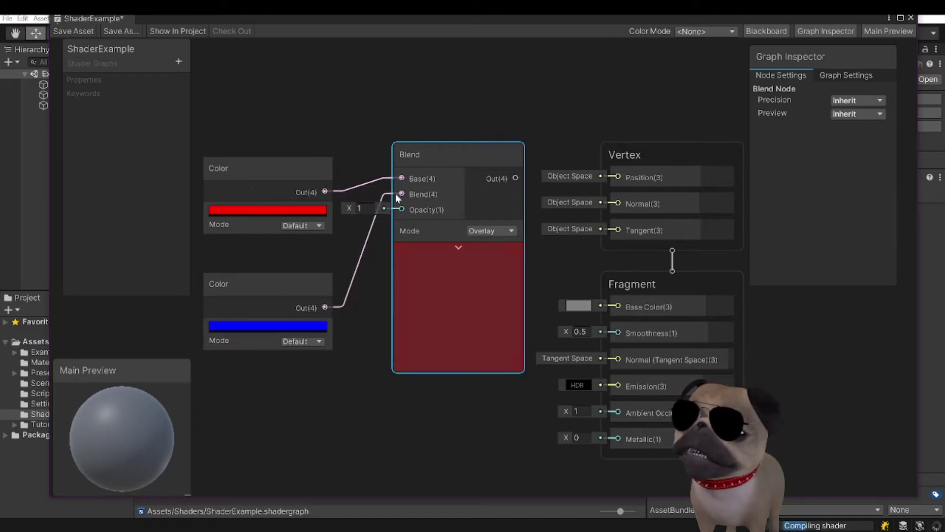
middle_drag(377, 362, 420, 385)
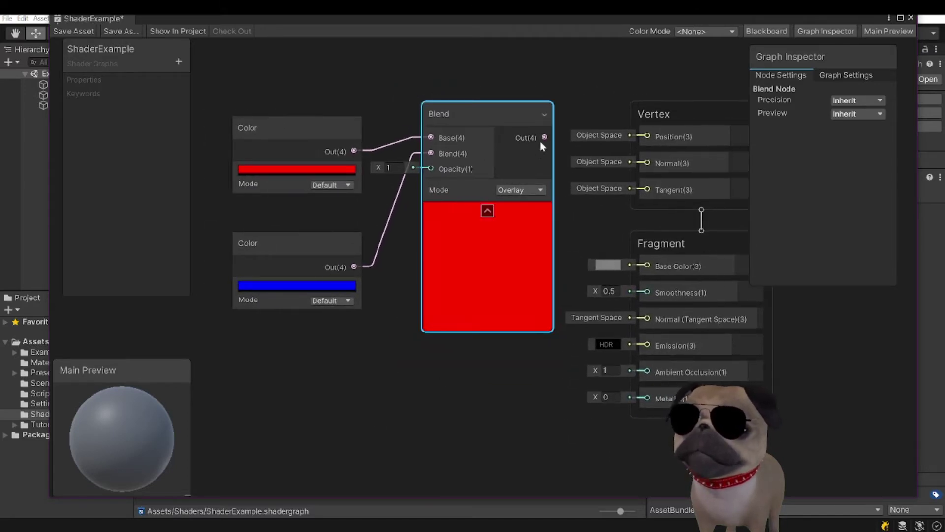
drag(540, 143, 648, 266)
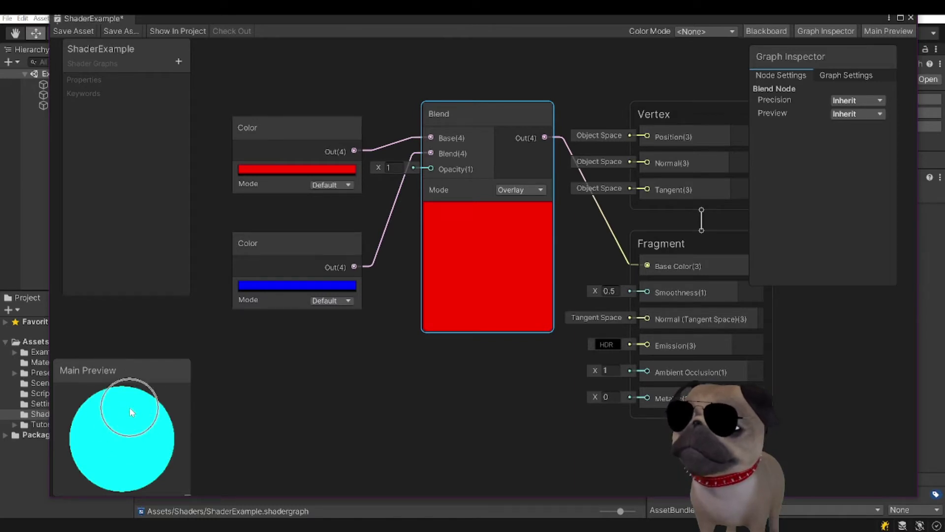
Pan the graph to inspect the Blend node feeding the Fragment Base Color
middle_drag(388, 430, 370, 436)
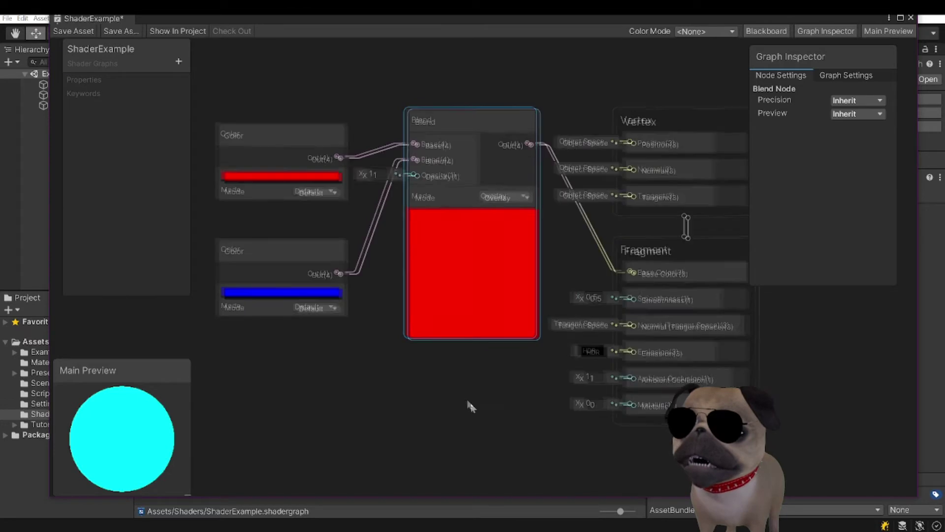
middle_drag(471, 406, 523, 388)
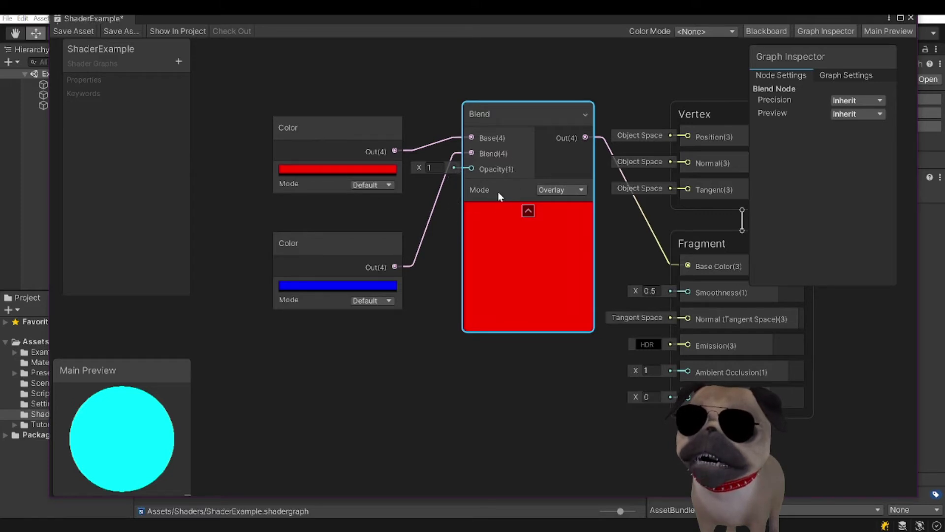
Switch the Blend node's Mode dropdown from Overlay to Linear Light
click(555, 194)
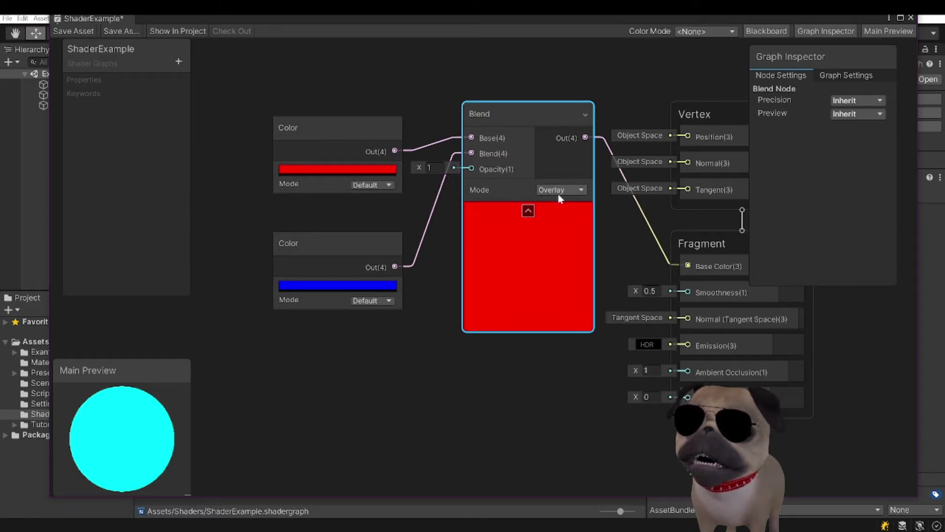
click(560, 192)
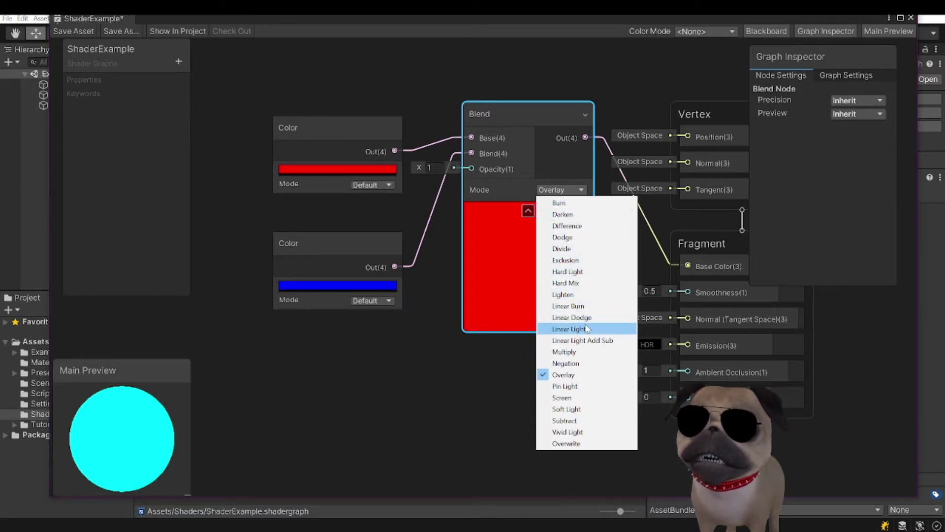
click(587, 329)
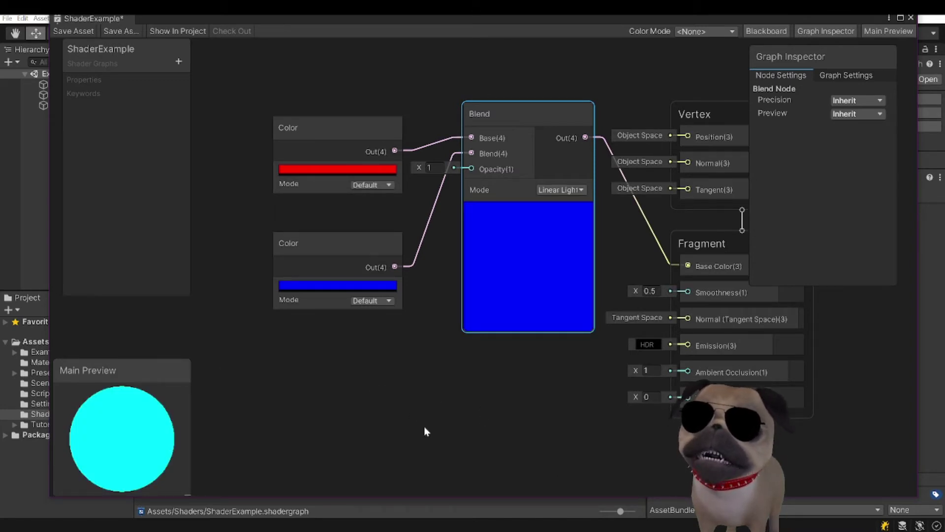
middle_drag(467, 386, 551, 361)
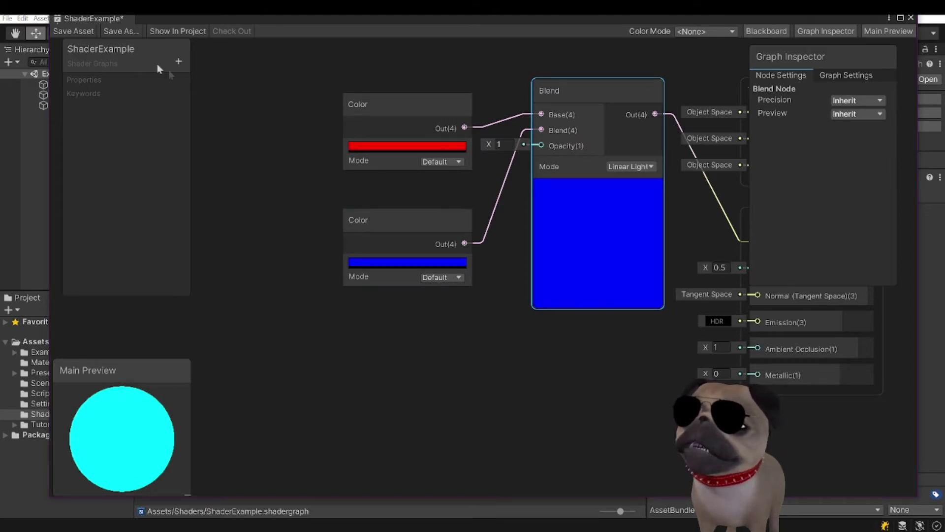
Reveal the Blackboard and add a Float property, renaming it BlendAmmount
drag(147, 55, 137, 89)
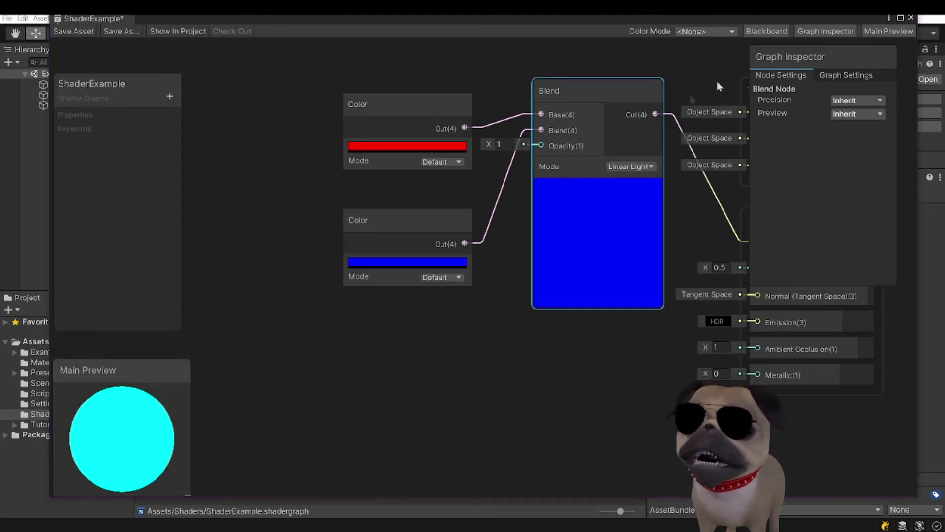
click(760, 29)
click(760, 29)
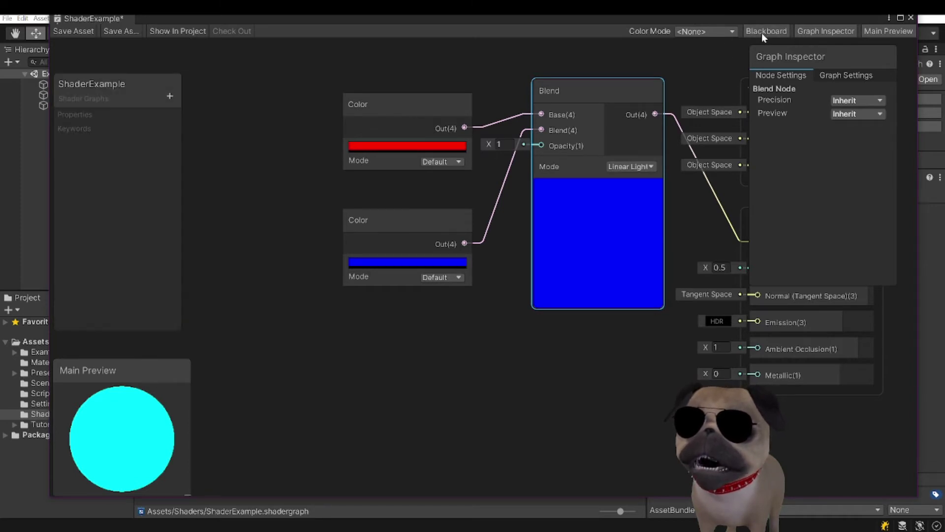
drag(104, 83, 121, 69)
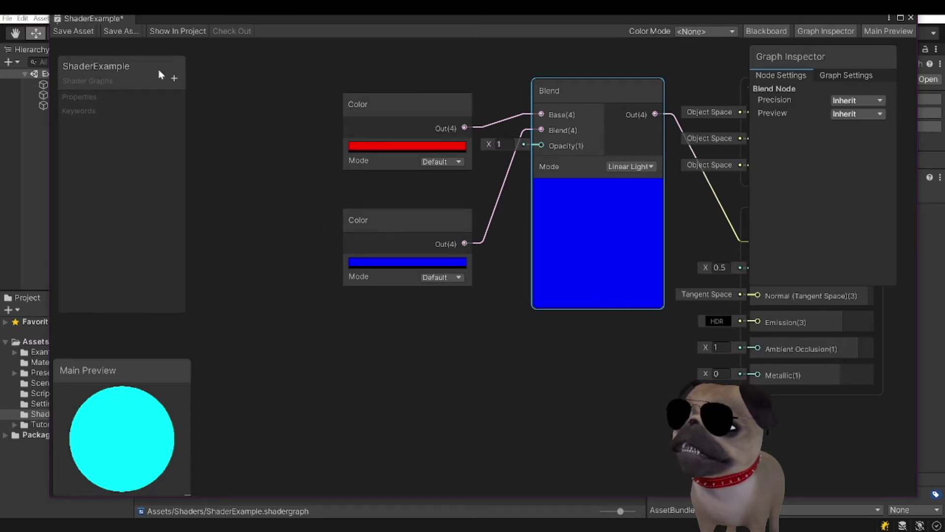
click(174, 79)
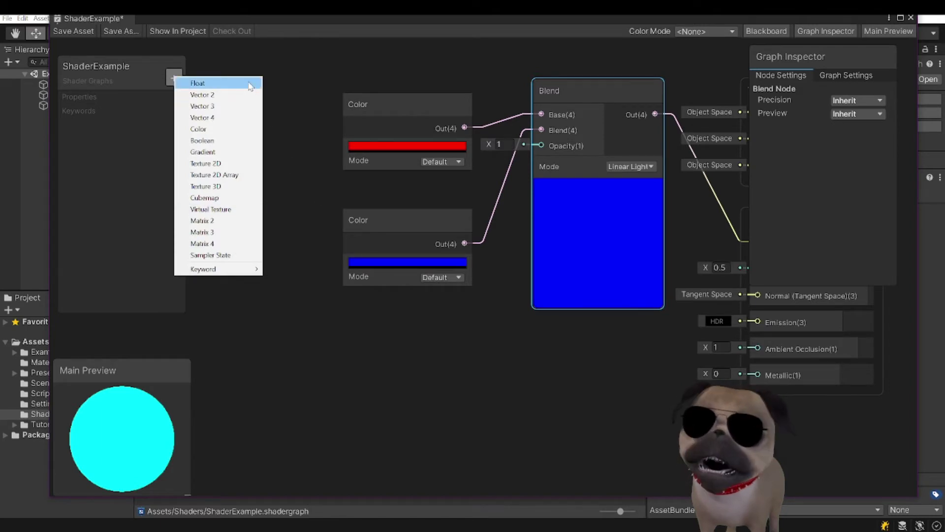
click(251, 85)
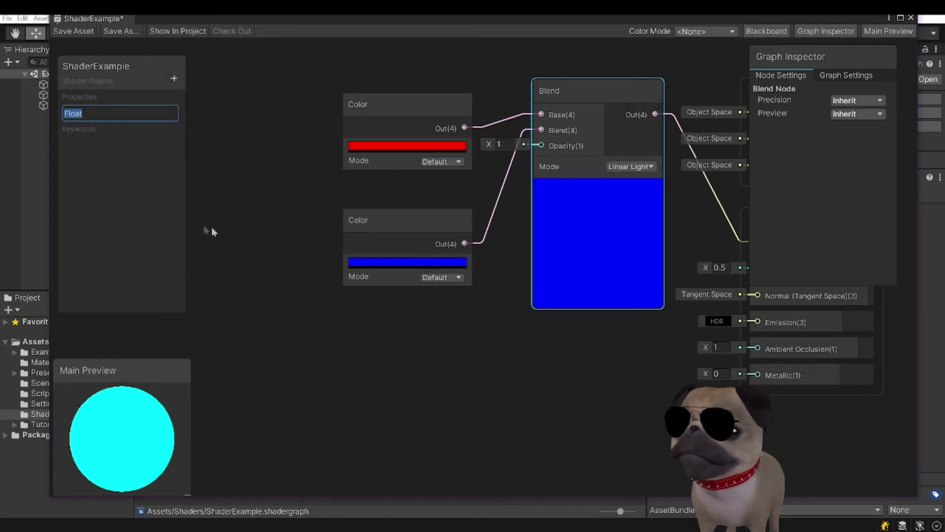
key(BackSpace)
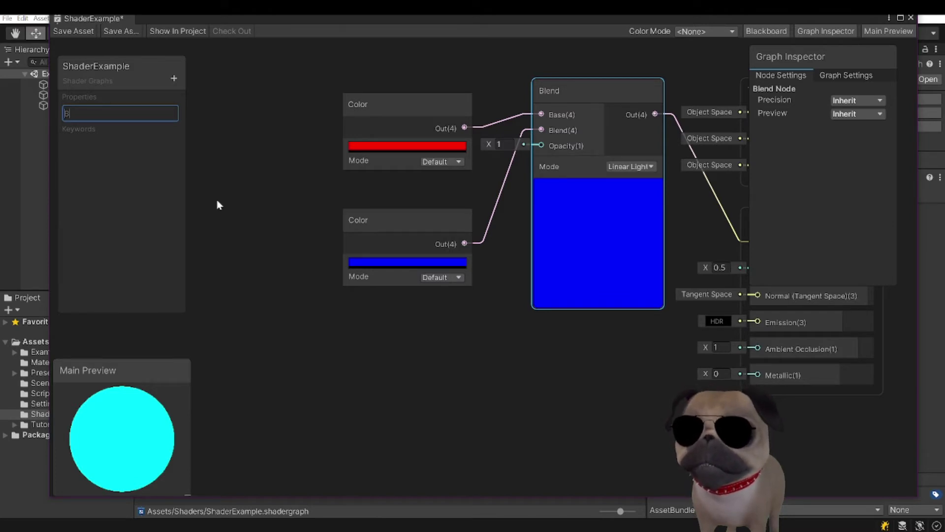
text(Blend)
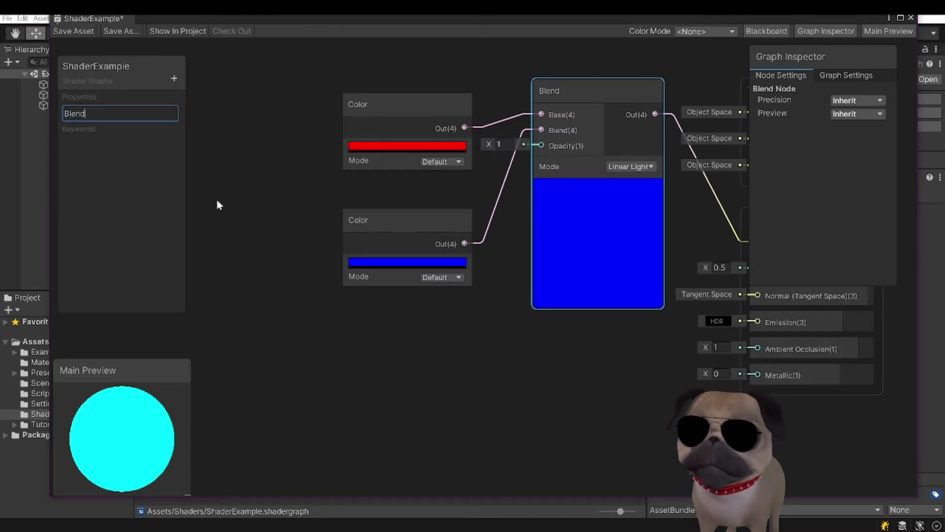
text(Ammount)
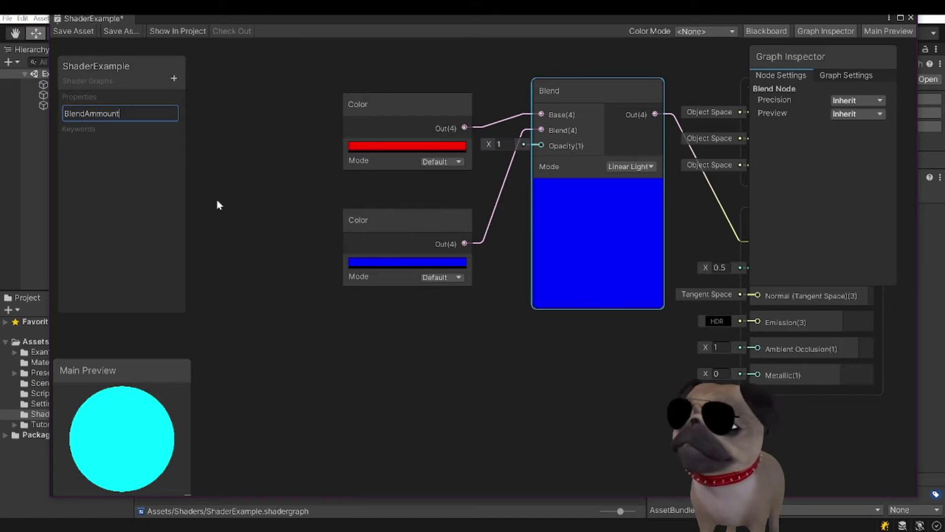
key(Return)
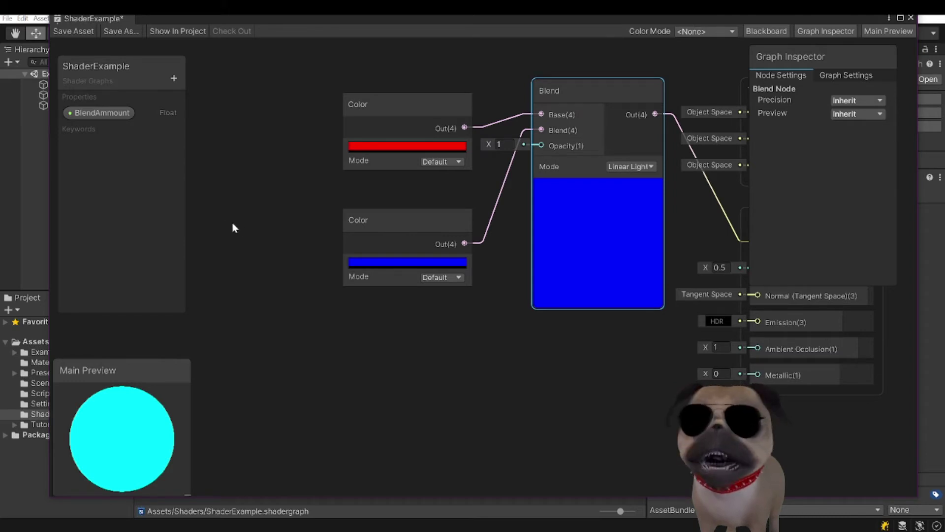
Drag BlendAmmount onto the canvas and connect it to the Blend node's Opacity input
click(98, 112)
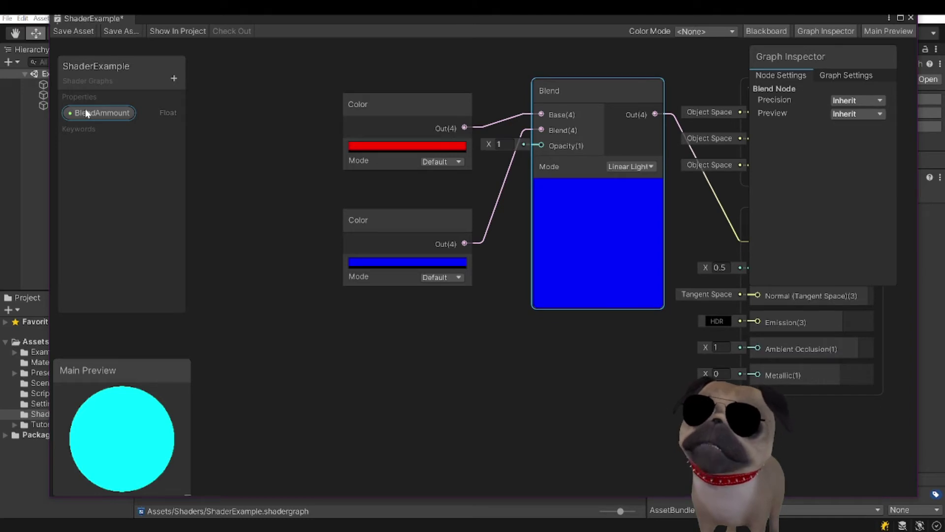
drag(85, 114, 292, 356)
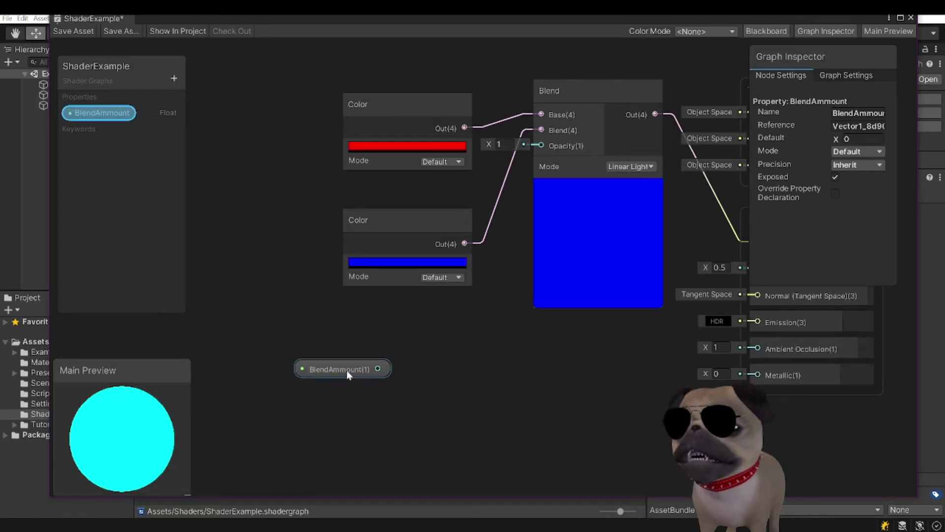
drag(347, 370, 333, 354)
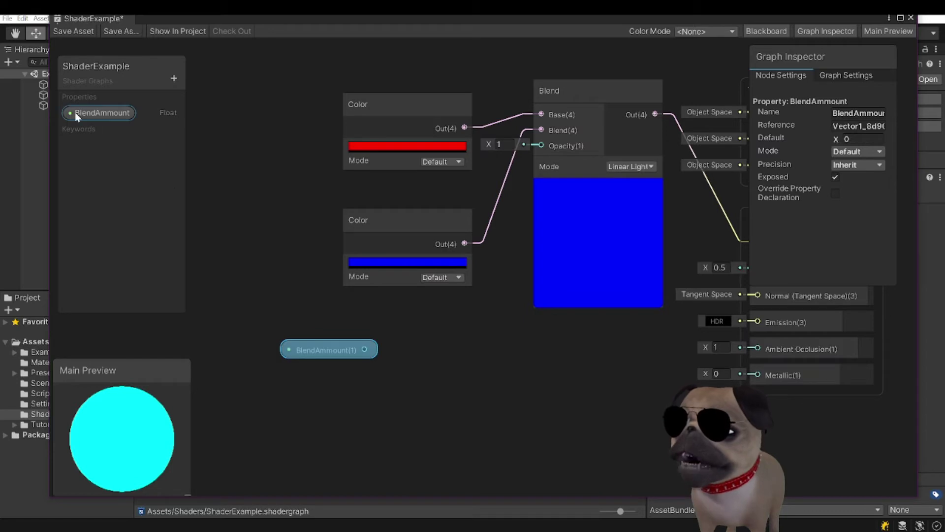
drag(350, 353, 544, 149)
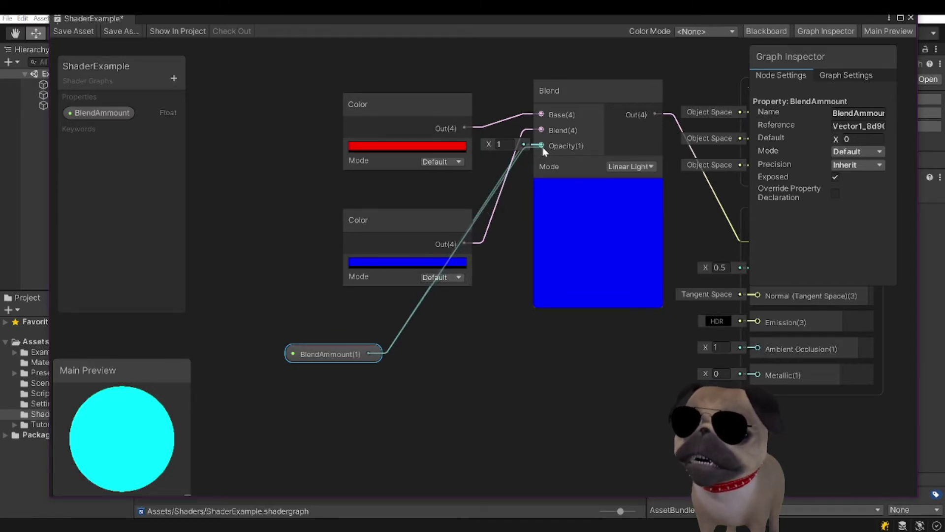
drag(543, 149, 544, 148)
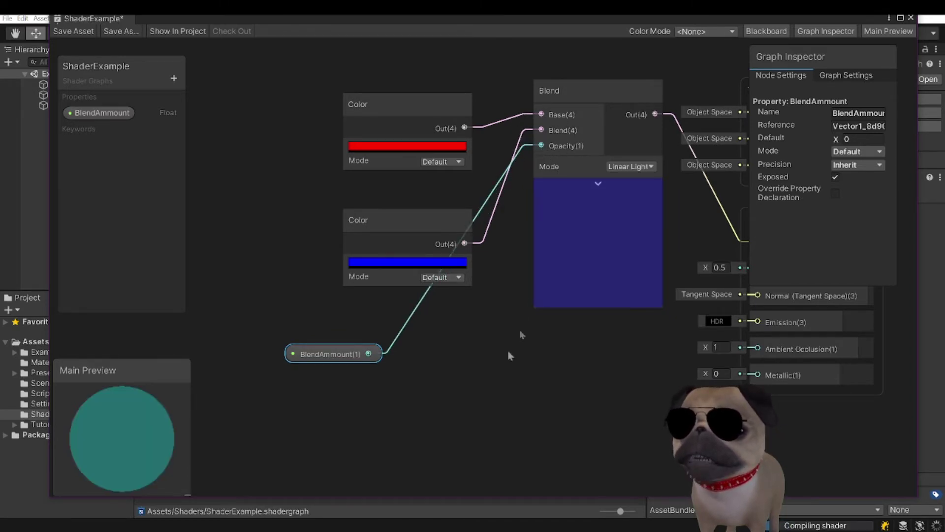
Move the red and blue Color nodes up and left and recentre the graph
click(374, 104)
drag(375, 104, 306, 93)
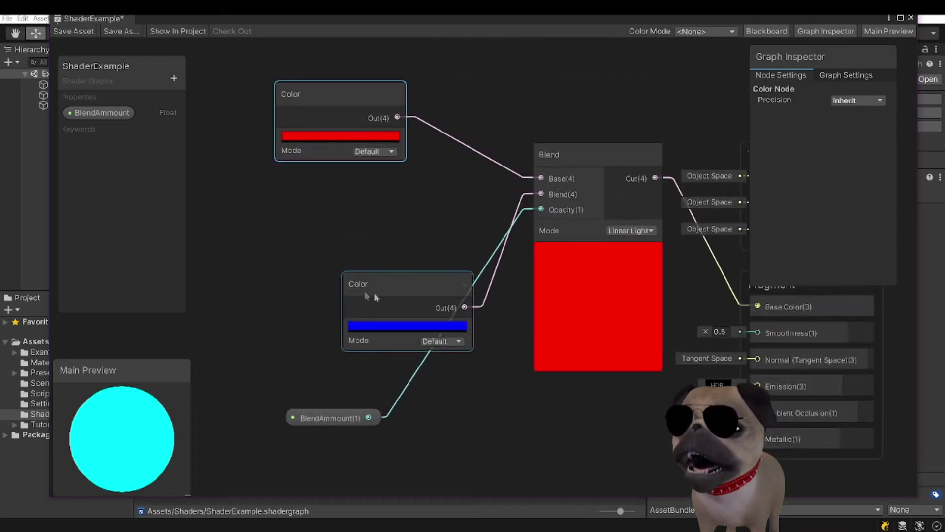
drag(374, 297, 283, 253)
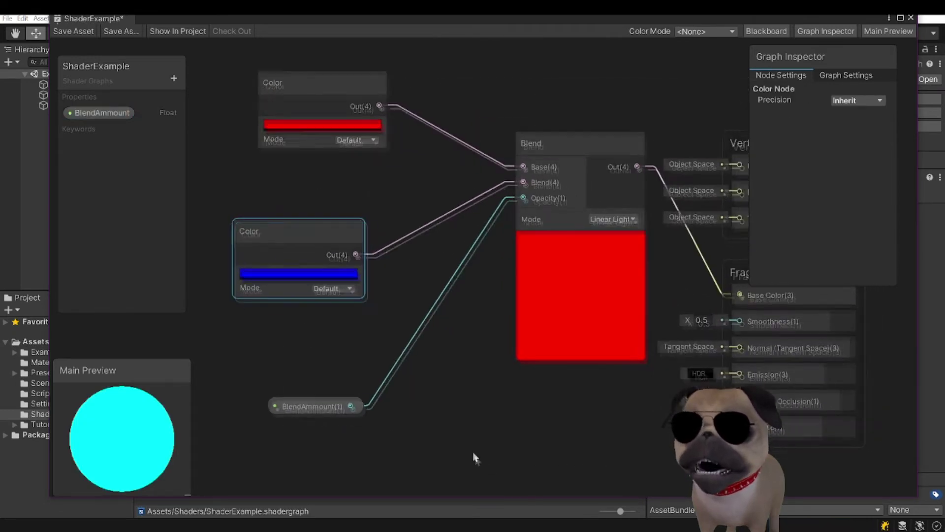
middle_drag(474, 458, 463, 440)
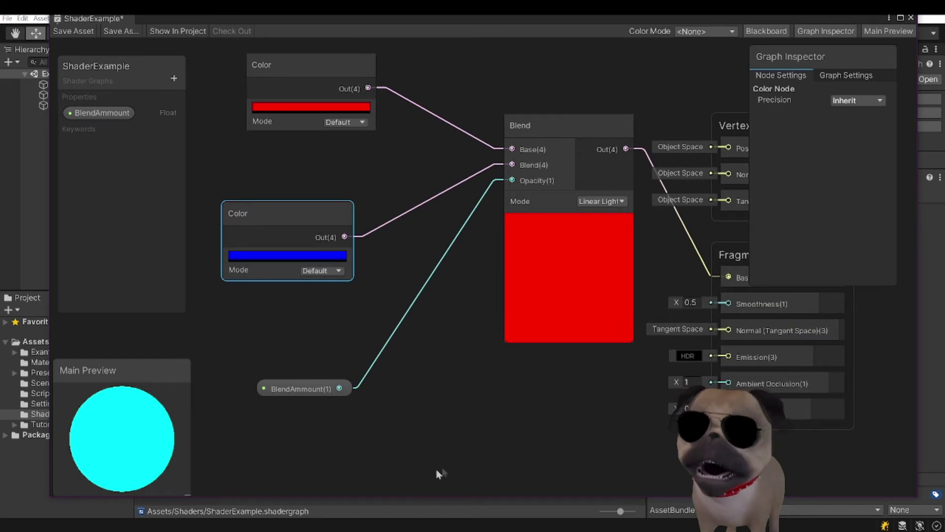
Keep BlendAmmount ticked as Exposed in the Graph Inspector and widen the inspector panel
click(290, 391)
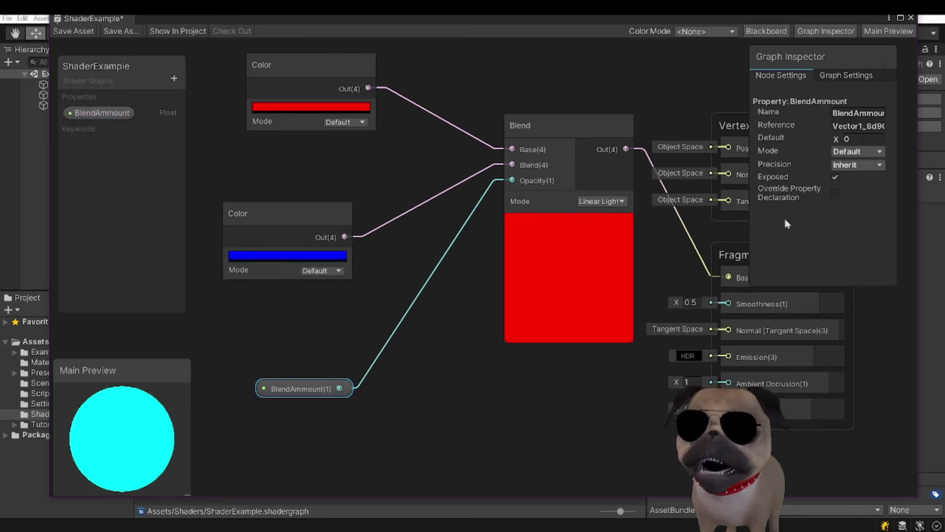
click(809, 179)
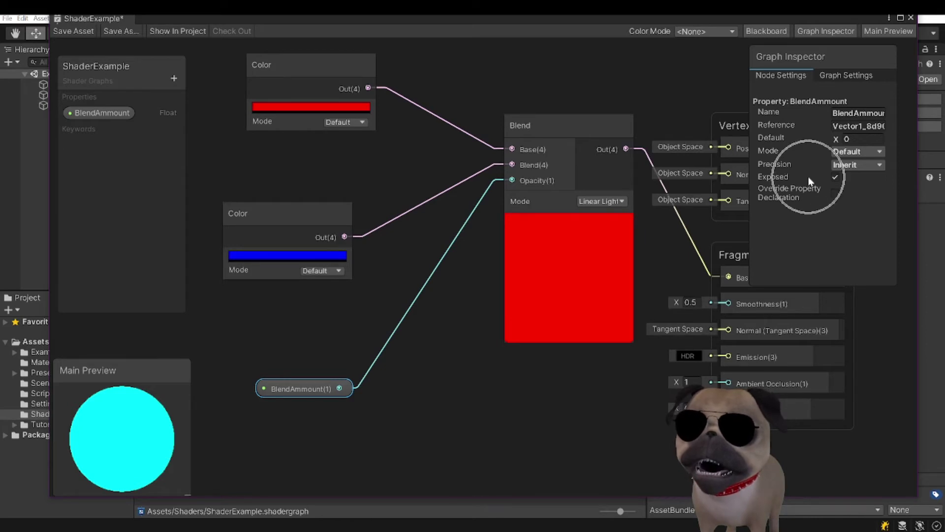
click(810, 180)
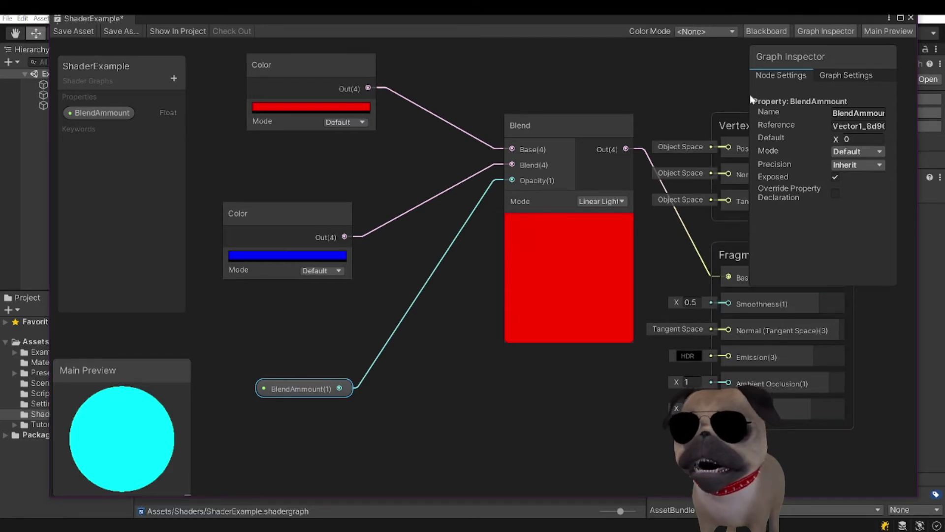
drag(749, 95, 696, 94)
key(a)
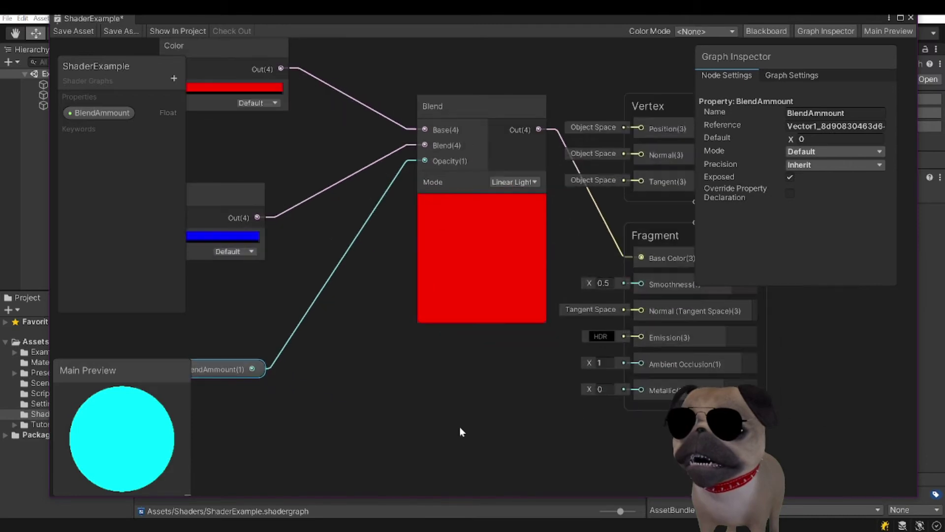
middle_drag(477, 438, 494, 439)
middle_drag(549, 420, 469, 420)
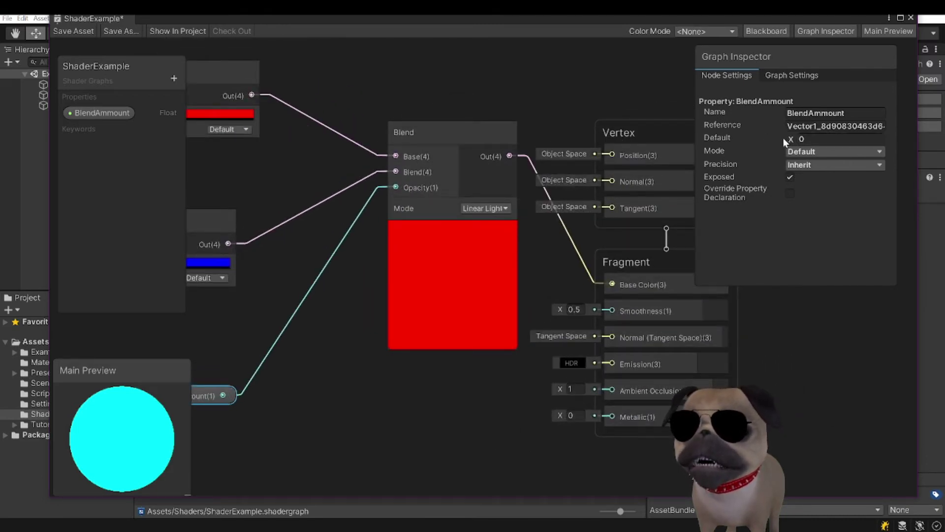
Set the property's default to 0.5 and correct its name to BlendAmount
click(796, 140)
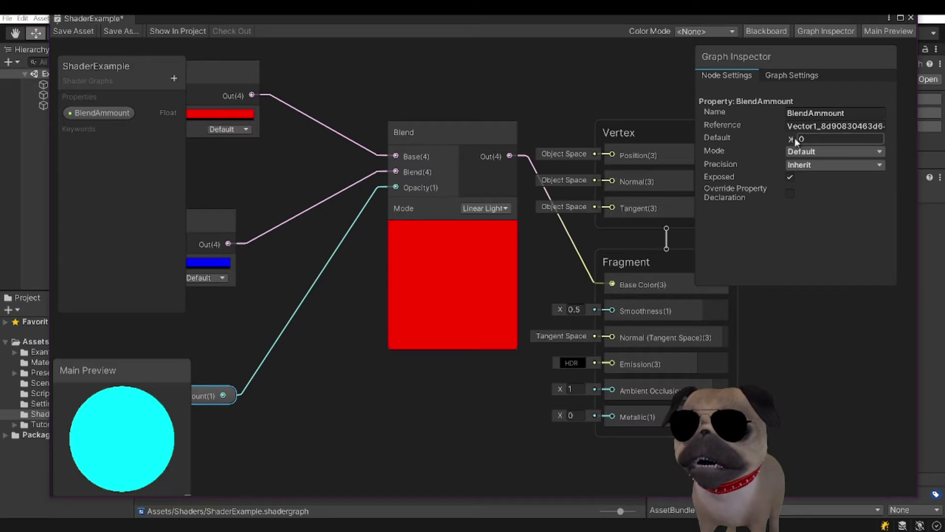
mouse_move(796, 139)
mouse_down()
mouse_move(808, 139)
mouse_move(794, 148)
mouse_up()
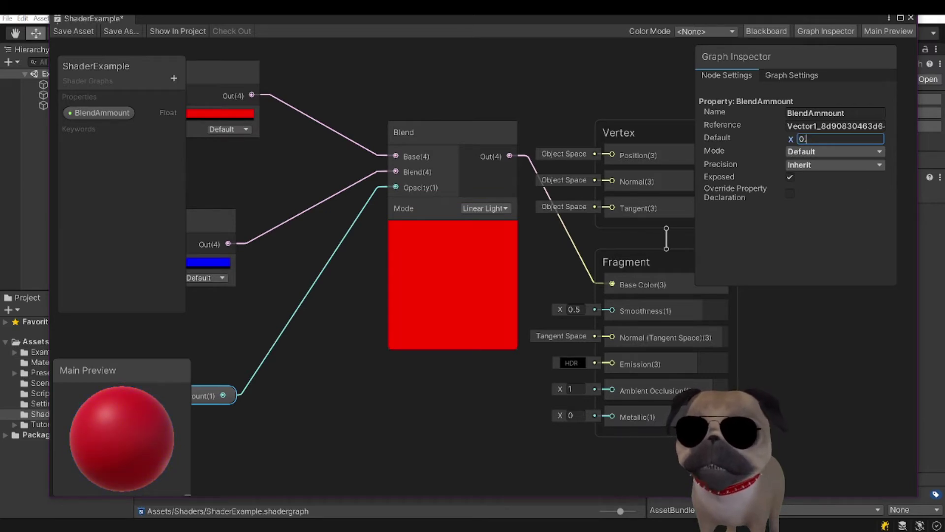
text(0.5)
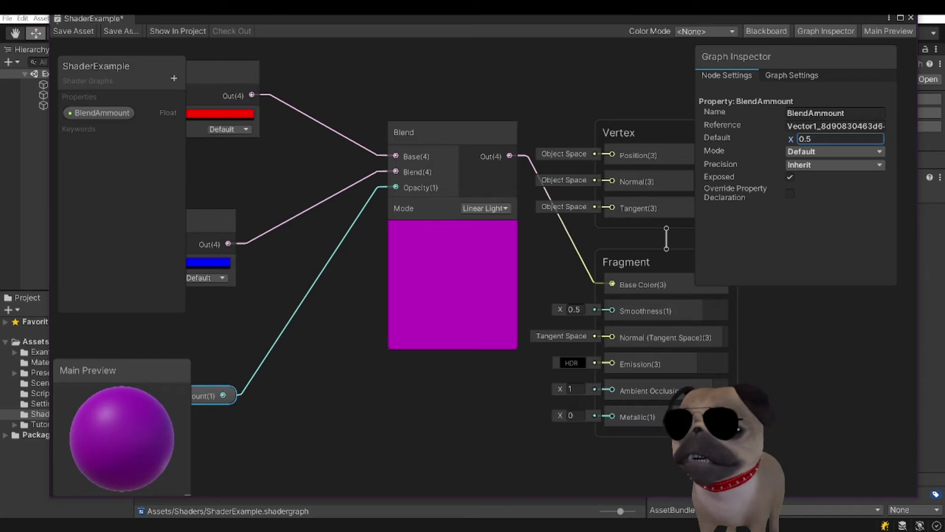
click(760, 368)
key(a)
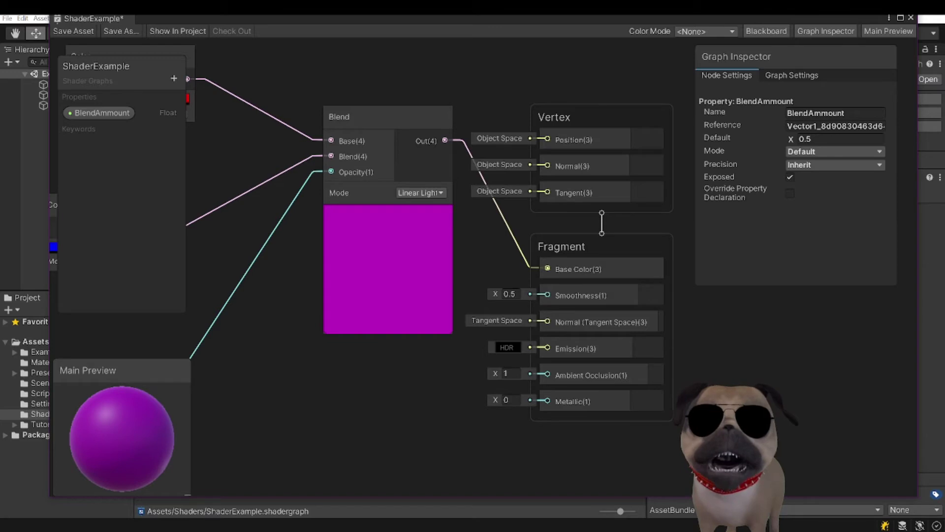
key(BackSpace)
click(855, 245)
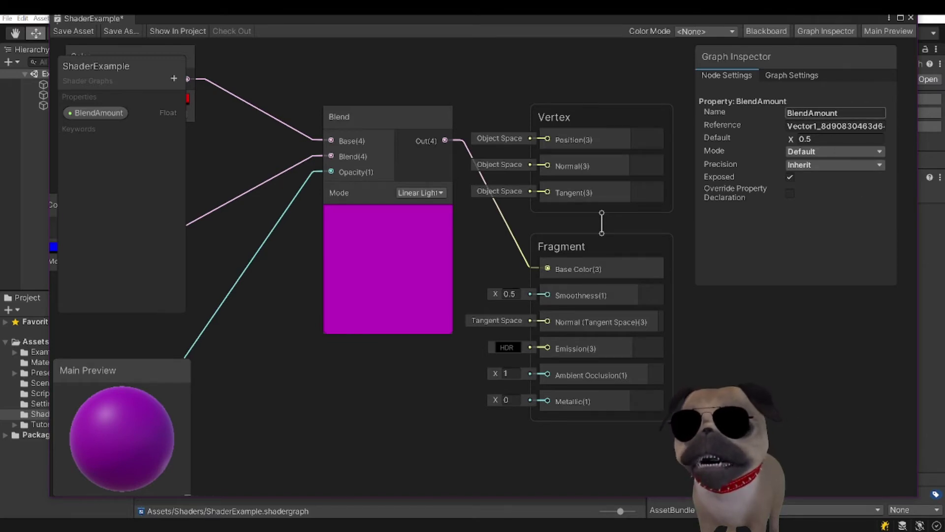
Set the BlendAmount property's Reference to BlendAmount, keeping it exposed with default 0.5
click(764, 128)
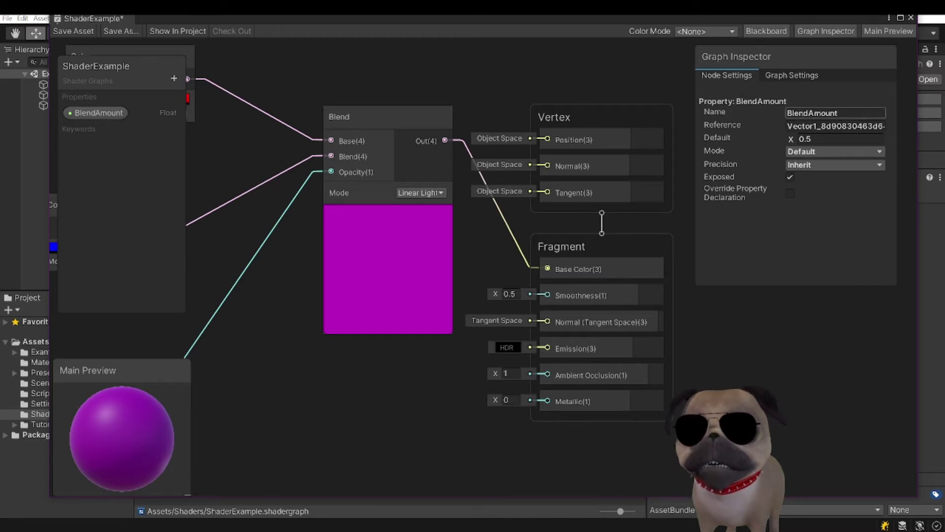
click(759, 107)
click(803, 107)
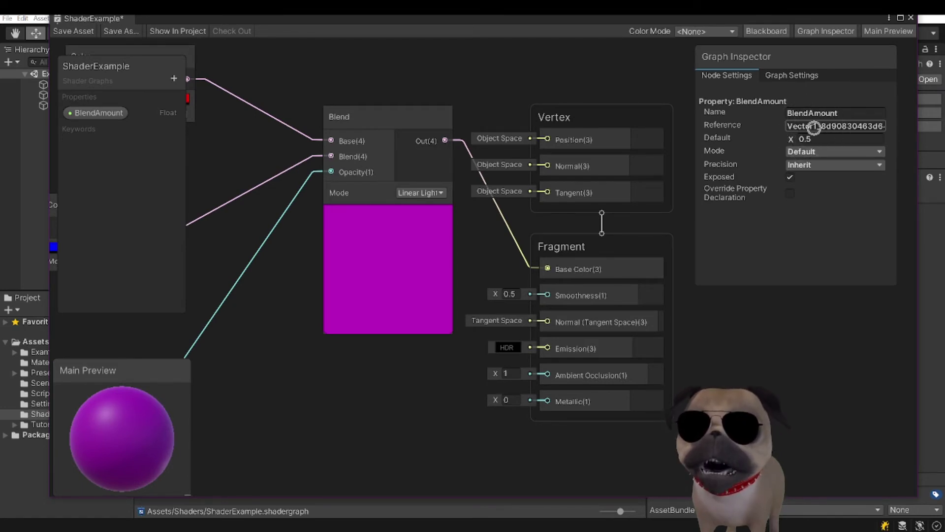
click(818, 112)
key(ctrl+a)
key(ctrl+c)
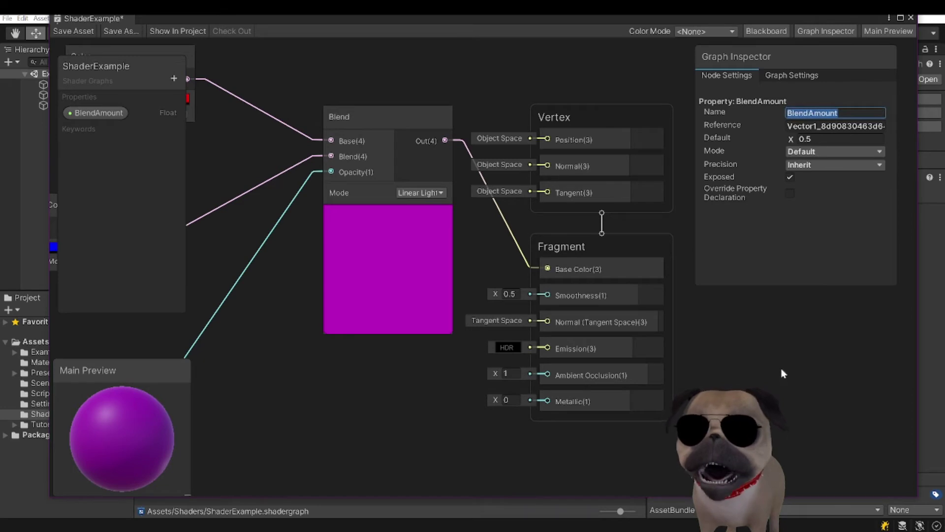
key(Tab)
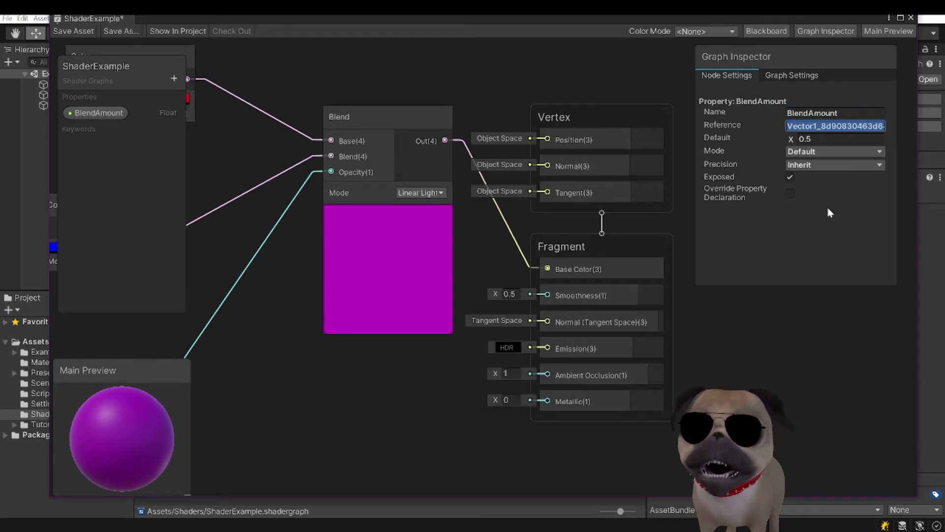
key(ctrl+v)
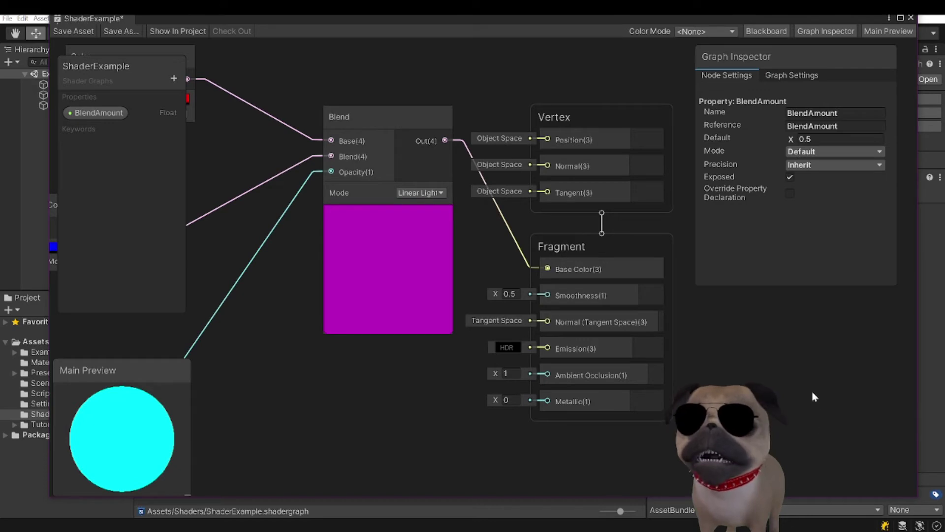
Verify the BlendAmount reference name and save ShaderExample.shadergraph
middle_drag(784, 368, 755, 376)
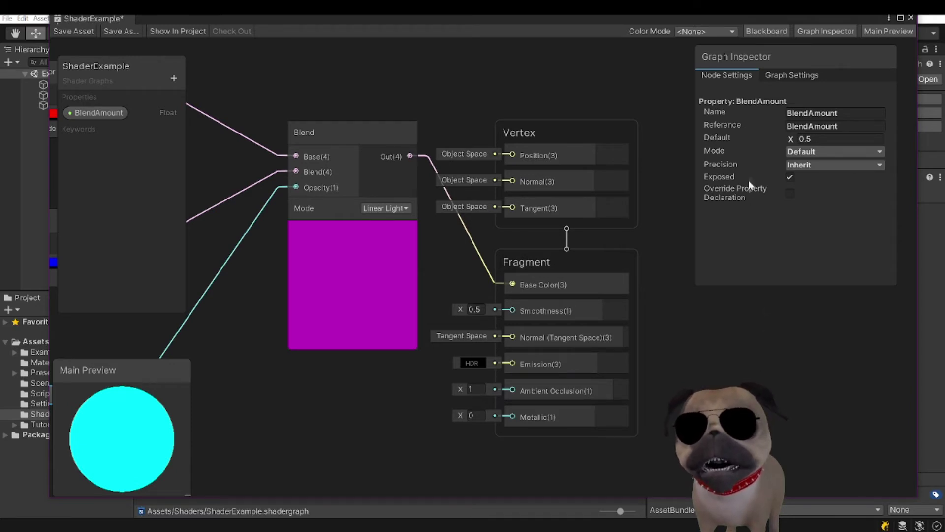
click(734, 125)
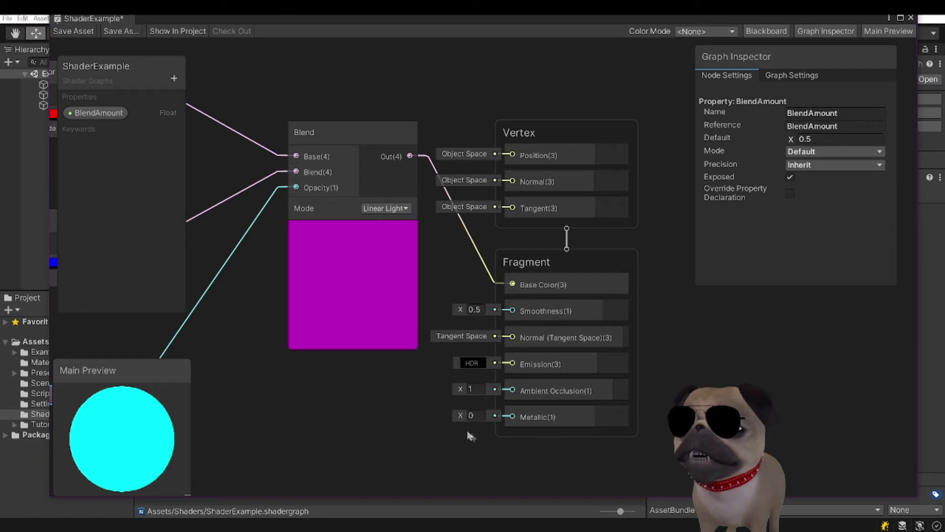
middle_drag(351, 226, 388, 220)
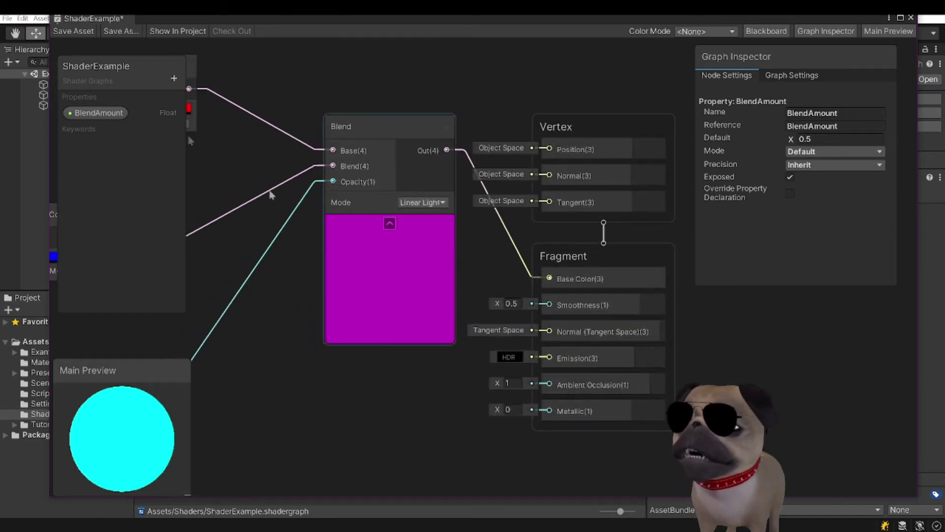
click(75, 31)
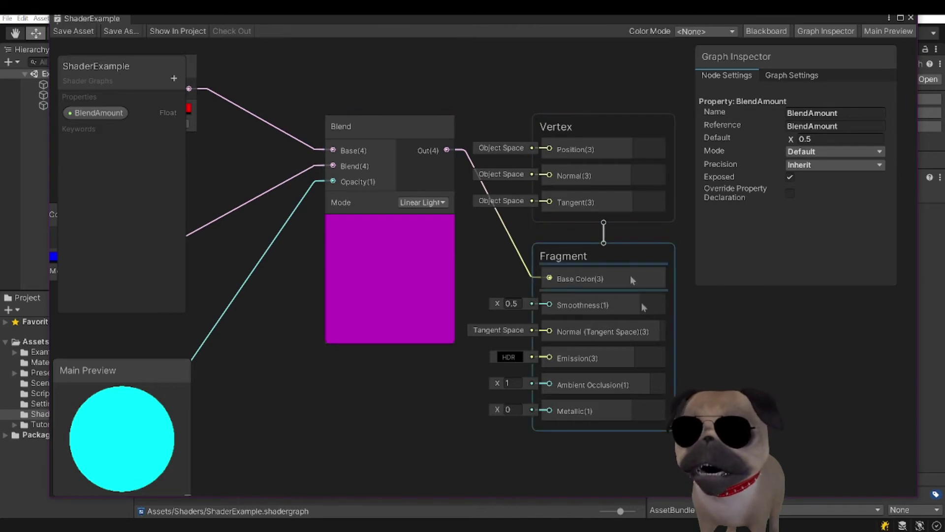
middle_drag(236, 173, 402, 178)
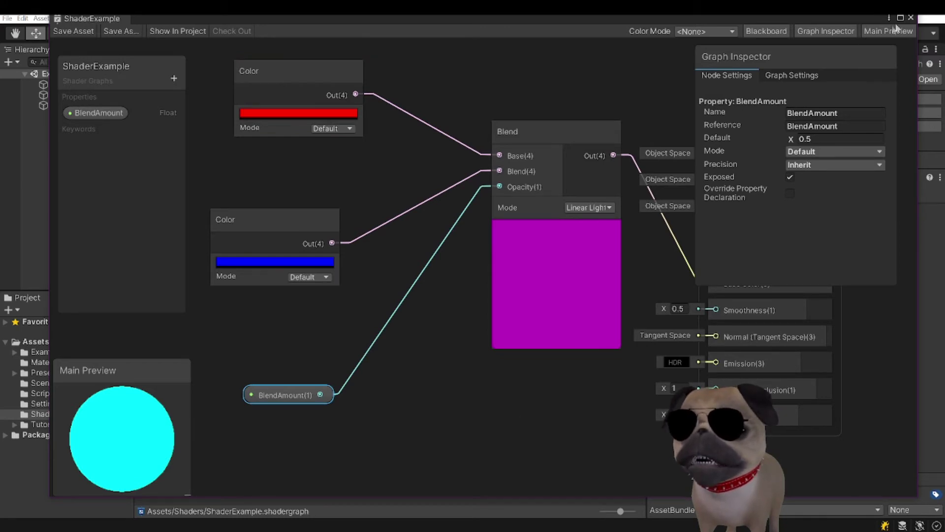
Create a new material named Mat Example from the ShaderExample shader
click(911, 17)
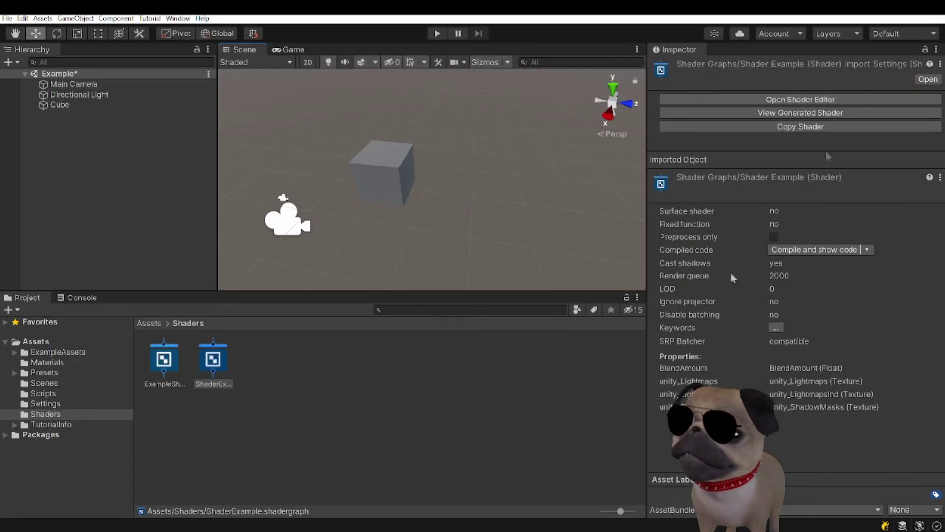
click(221, 370)
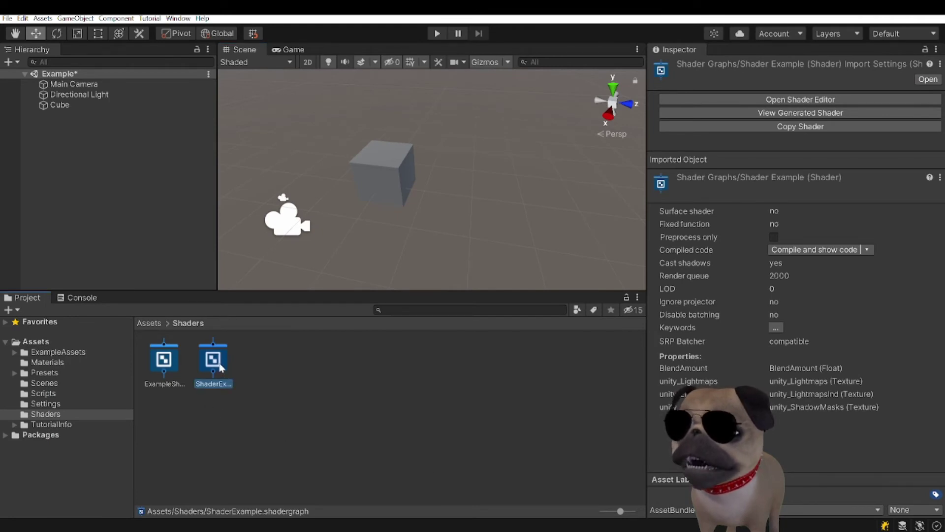
right_click(221, 370)
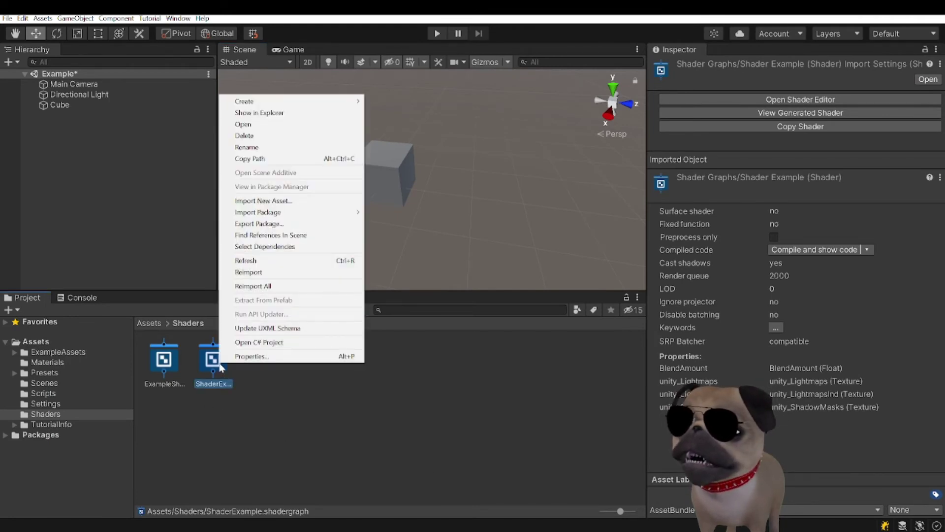
mouse_move(295, 101)
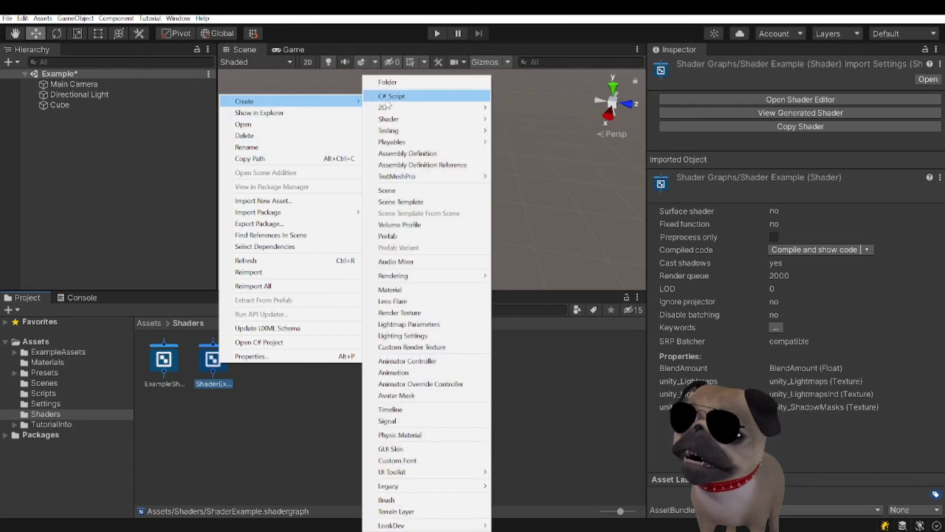
click(409, 290)
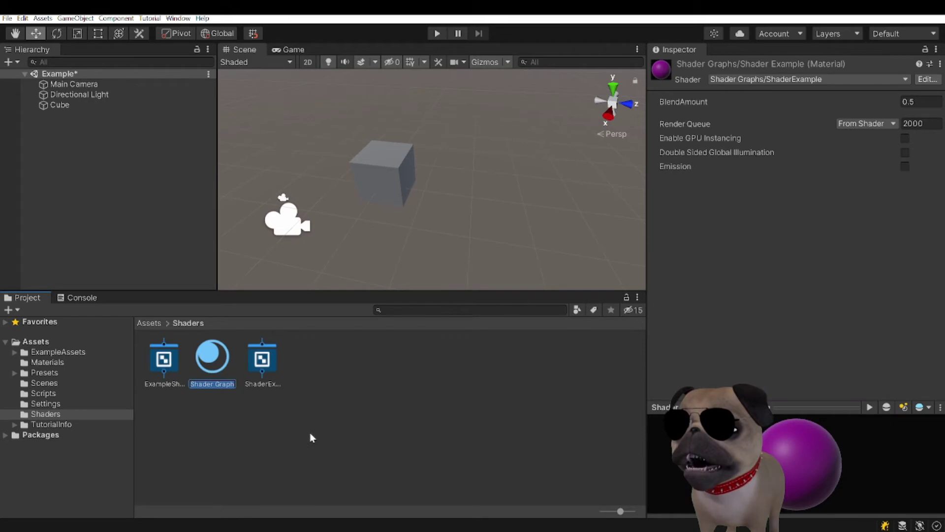
key(Return)
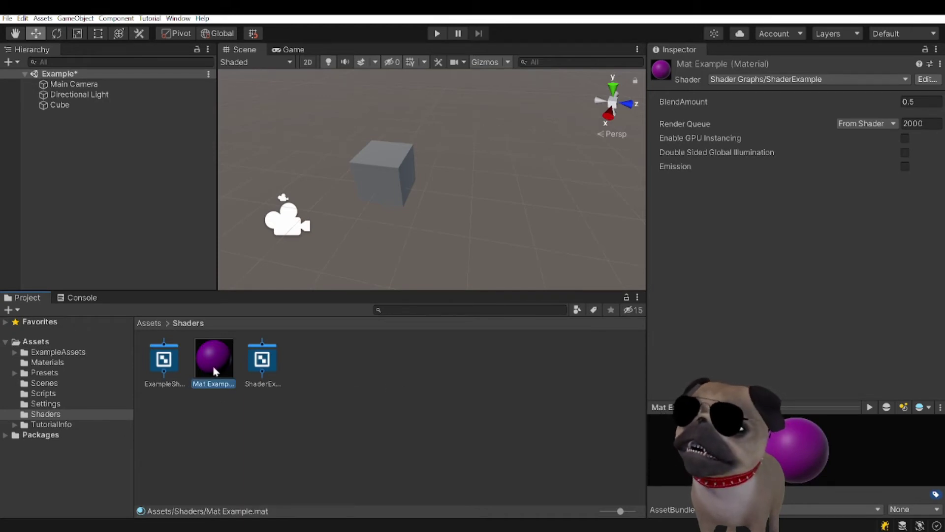
Move Mat Example into the Assets/Materials folder and select it there
drag(212, 364, 83, 362)
click(83, 362)
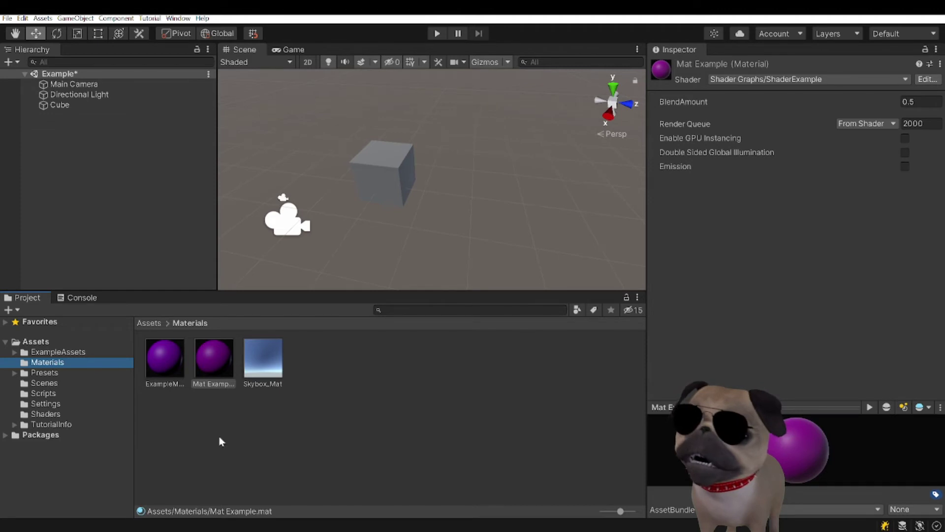
click(212, 384)
Apply Mat Example to the Cube and raise its BlendAmount to 0.59
drag(212, 384, 383, 160)
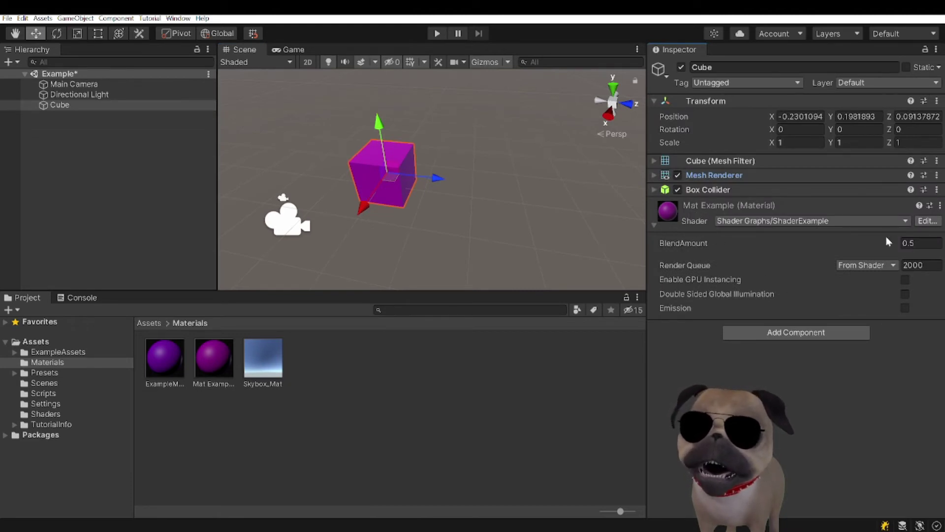
drag(892, 242, 888, 250)
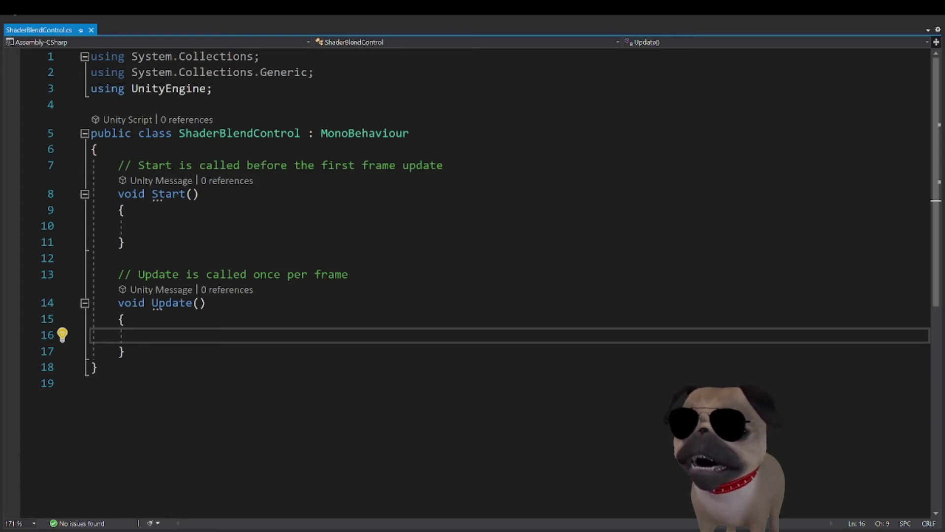
Delete the empty Start method and its comment from ShaderBlendControl
drag(118, 258, 91, 165)
key(Delete)
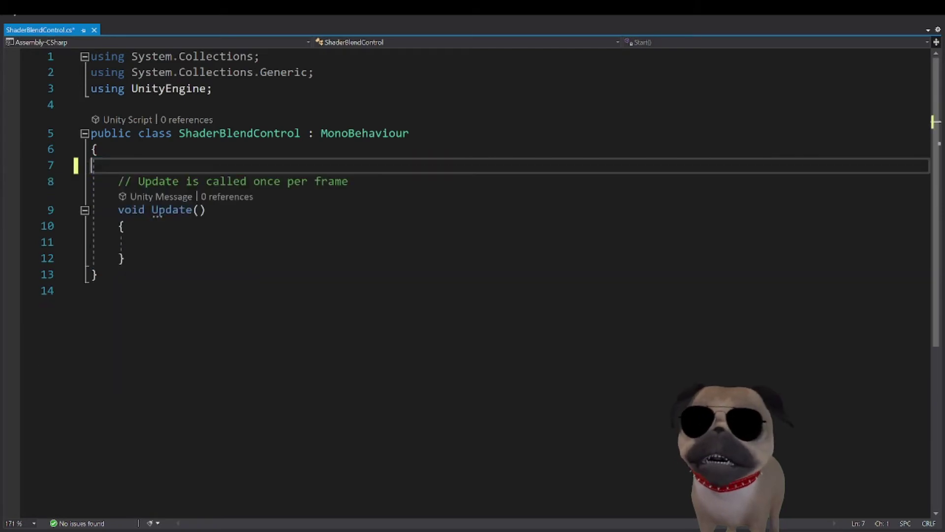
key(Return)
key(Return)
Declare 'public Material BlendMaterial;' at the top of the class and begin a public string field
key(Up)
key(Up)
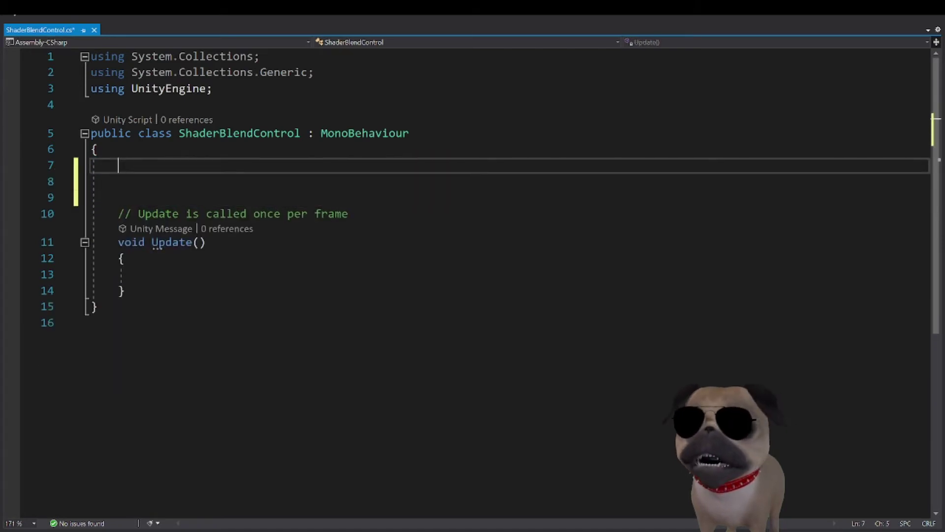
text(pu)
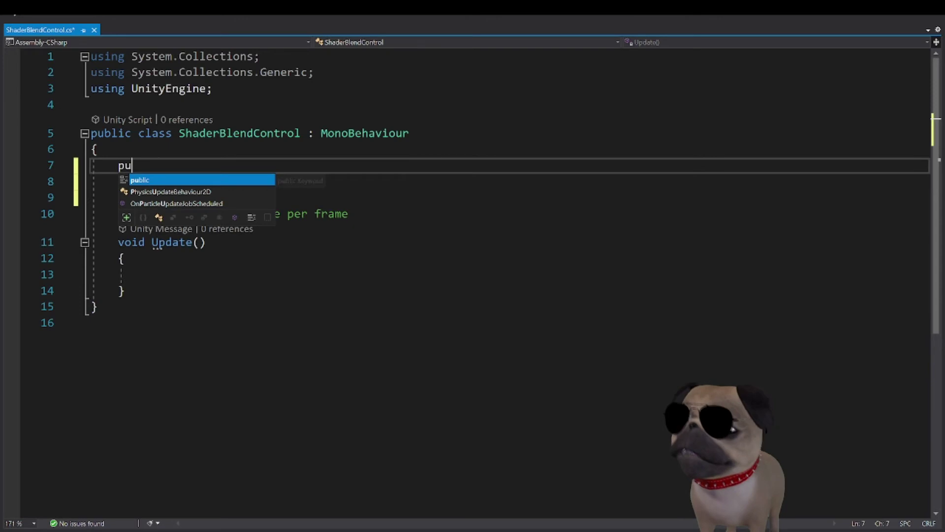
text(blic M)
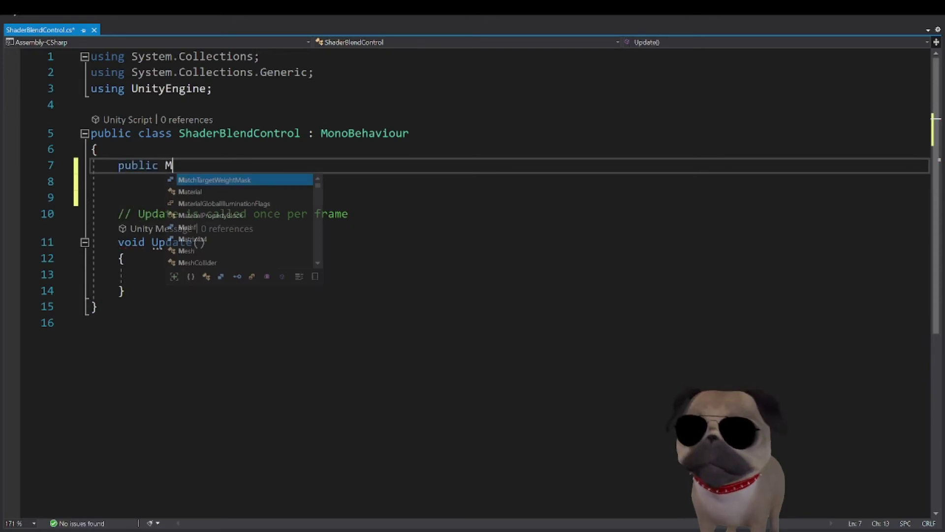
text(aterial )
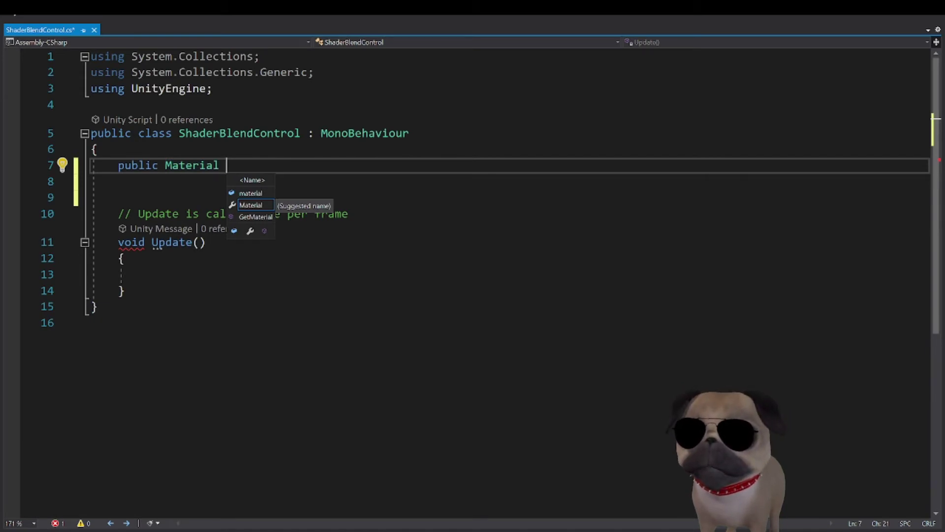
text(BlendMate)
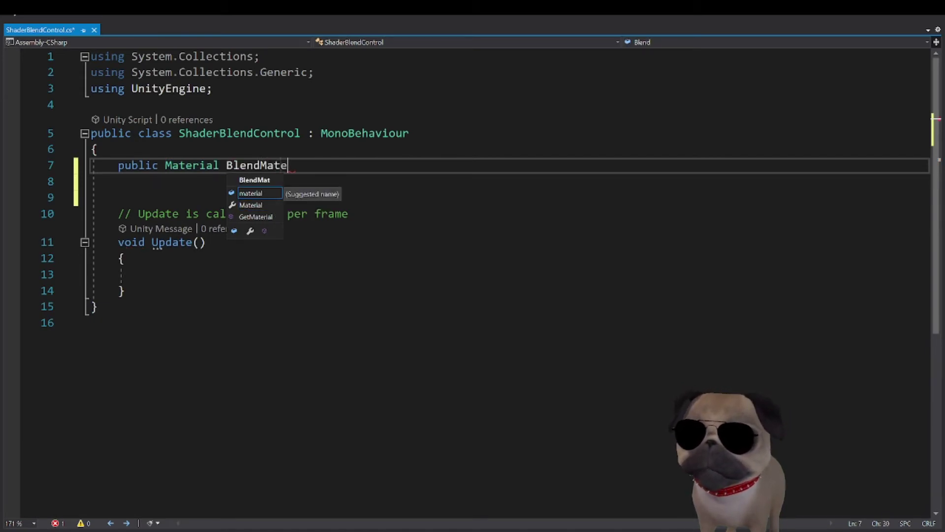
text(ri)
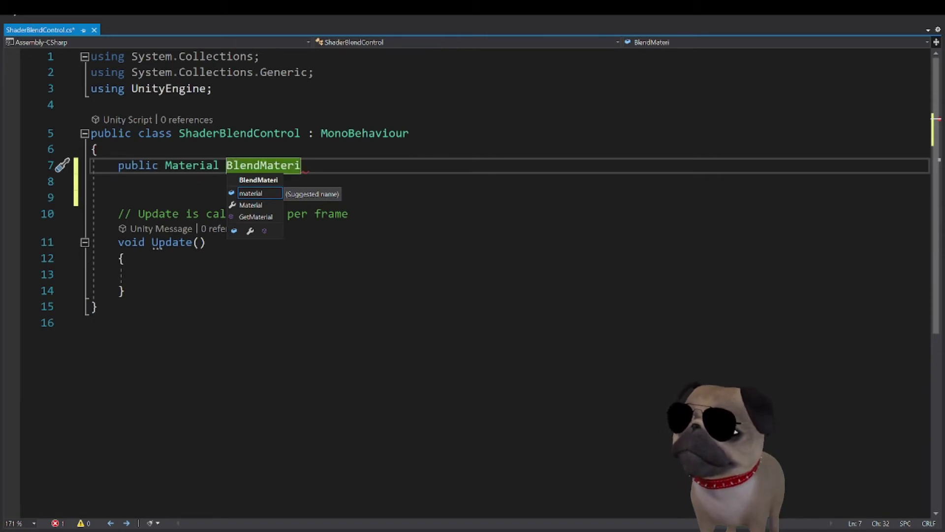
text(al;)
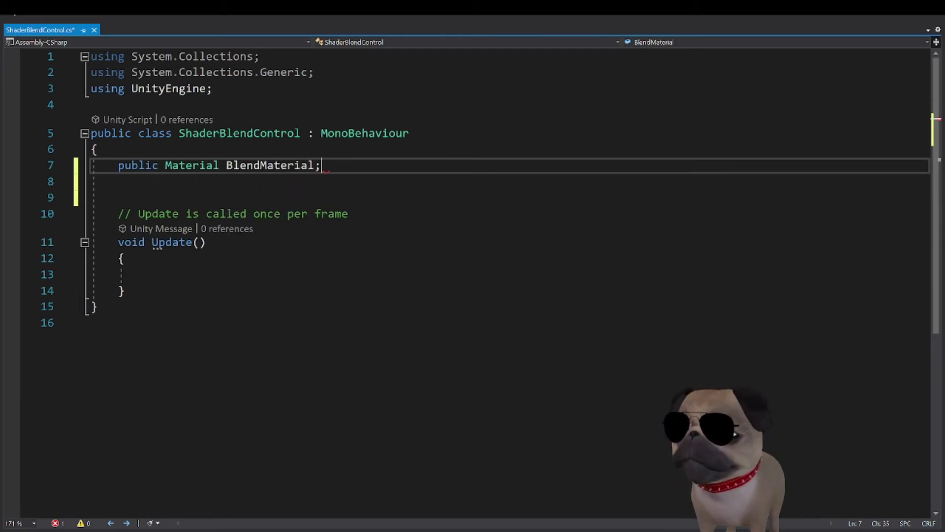
key(Return)
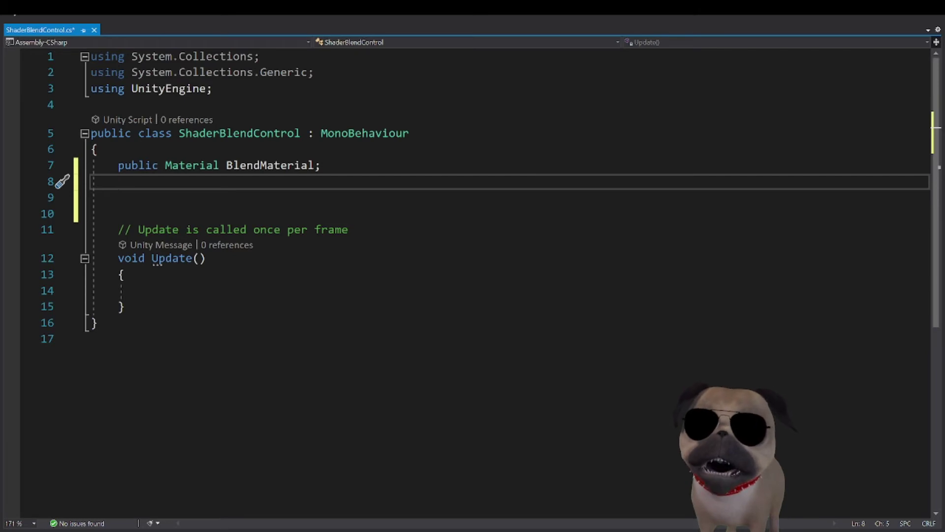
text(public)
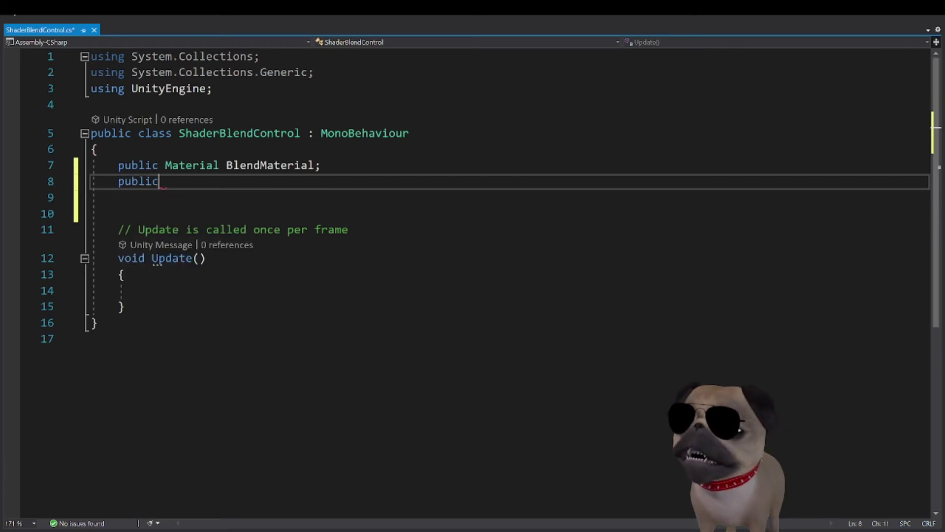
text( str)
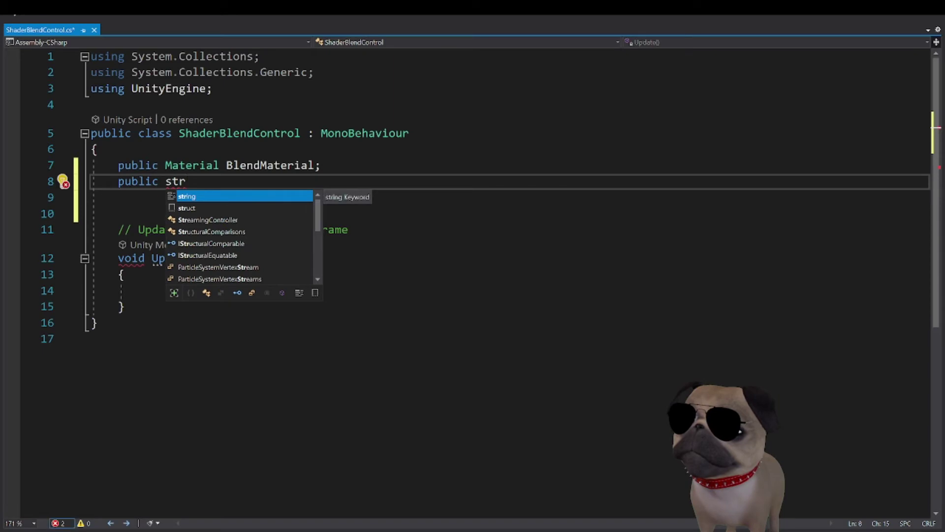
Add fields string PropertyName, float LowBlendValue = 0 and float HighBlendValue = 1
key(Tab)
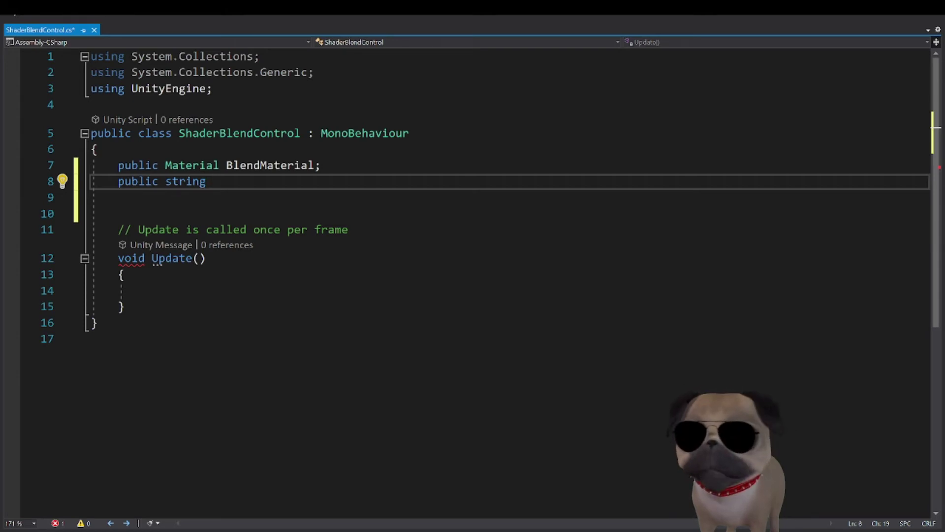
text(Property)
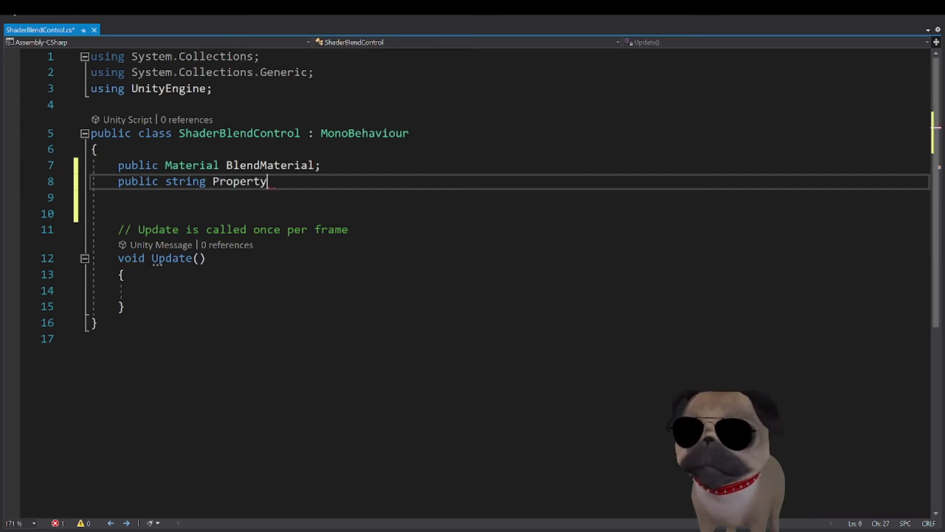
text(Name;)
key(Return)
key(Return)
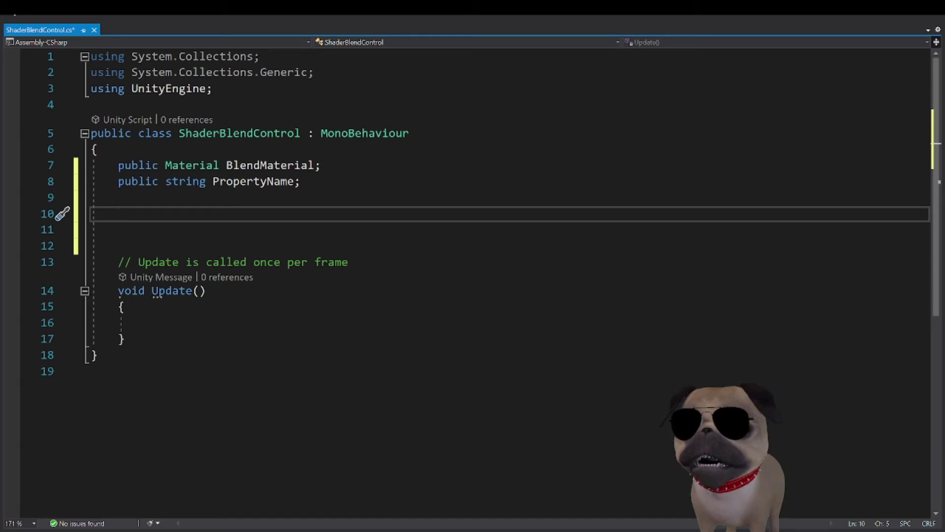
text(pu)
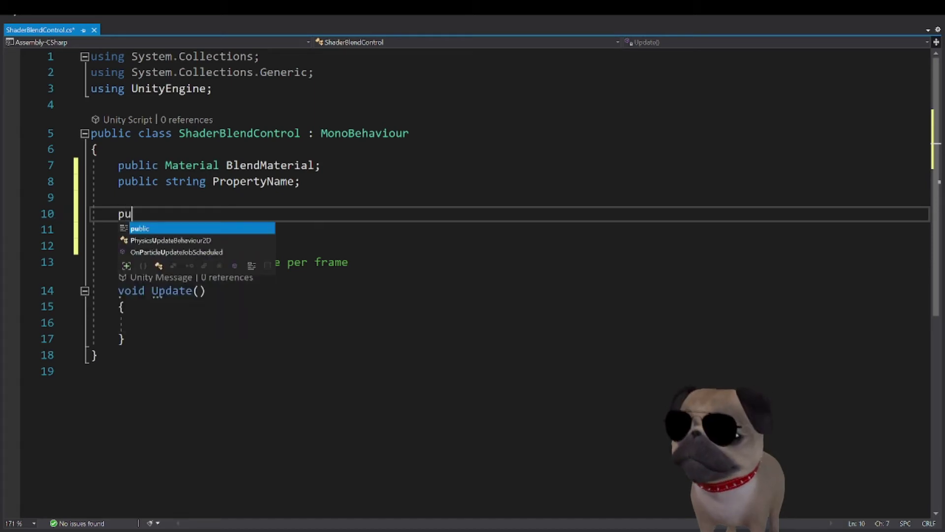
text(blic float )
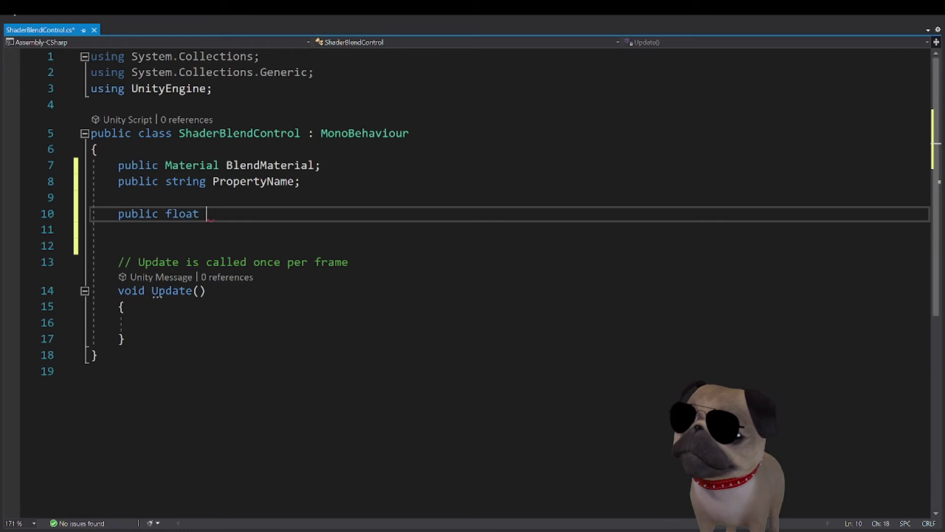
text(Low)
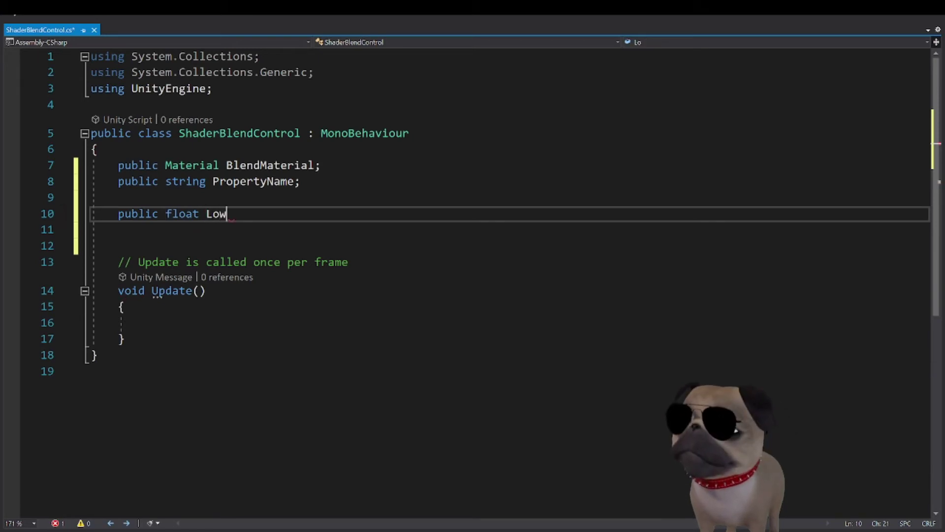
text(Blend)
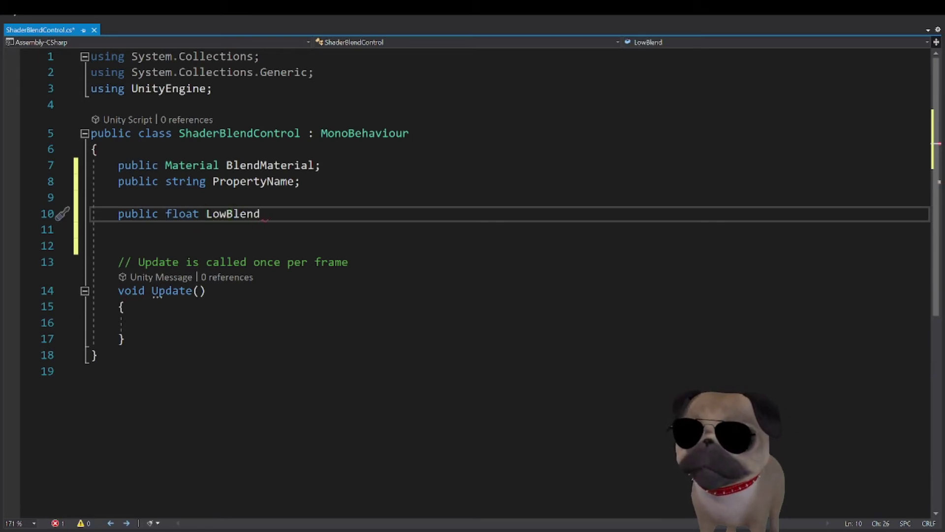
text(Value = )
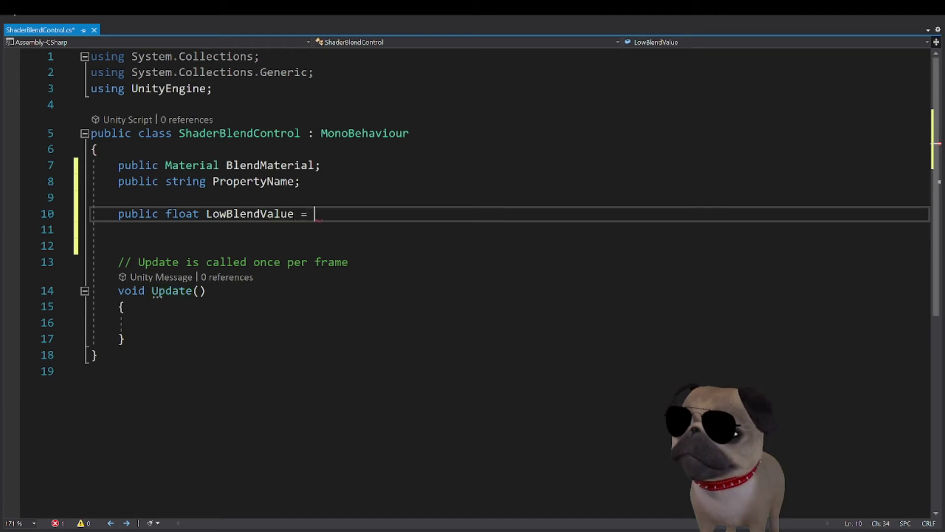
text(0;)
key(Return)
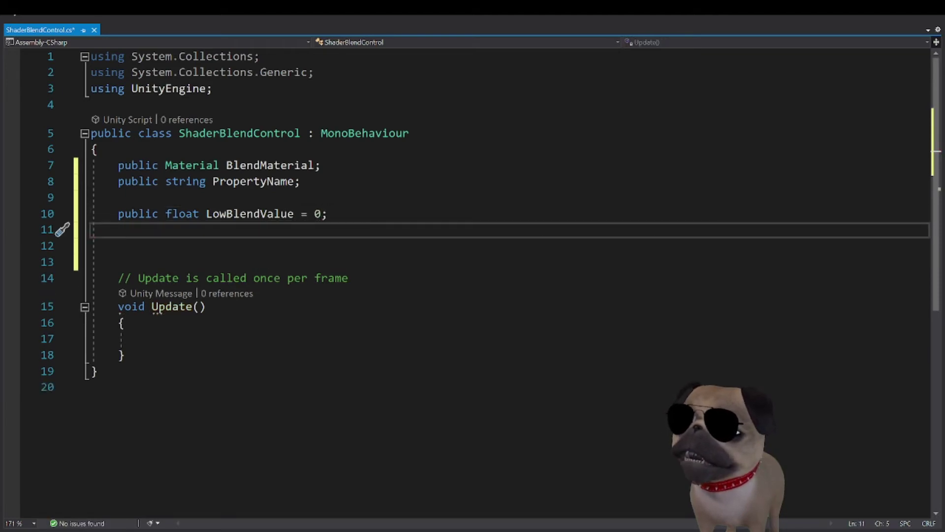
text(public )
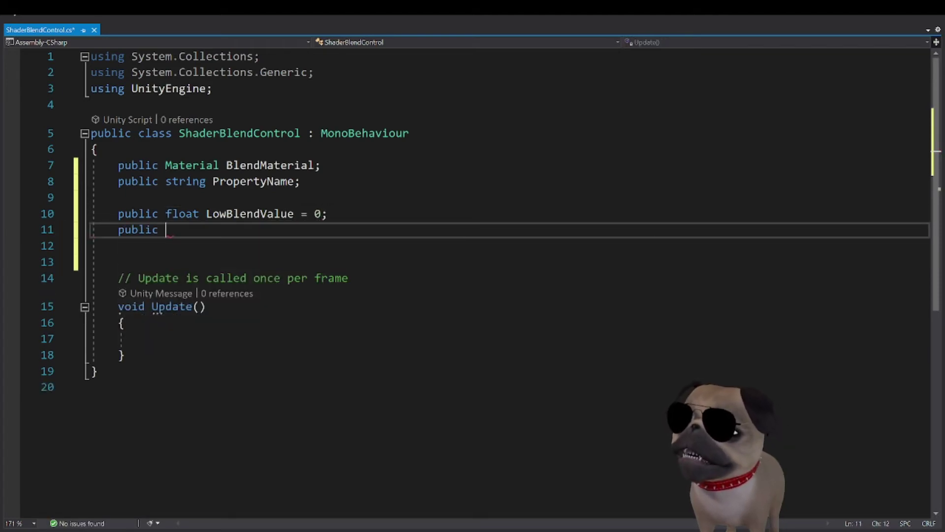
text(float)
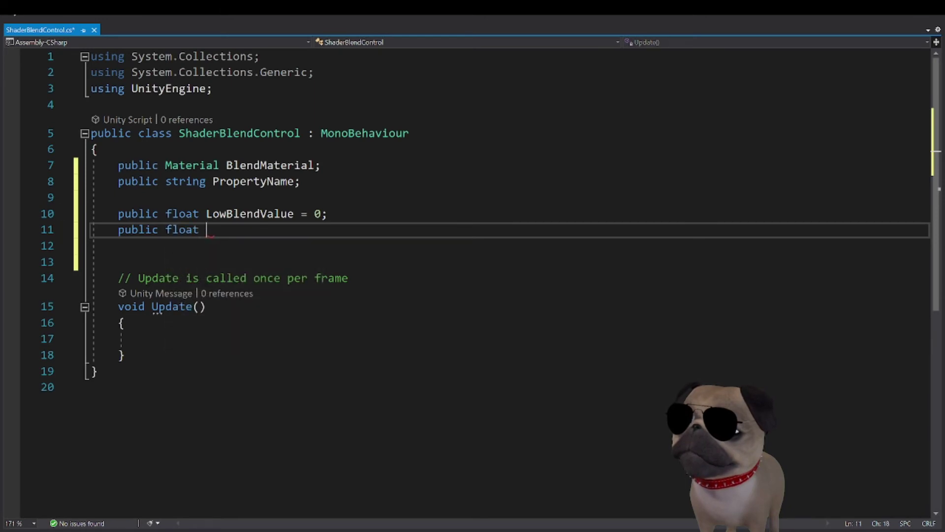
text( HighBle)
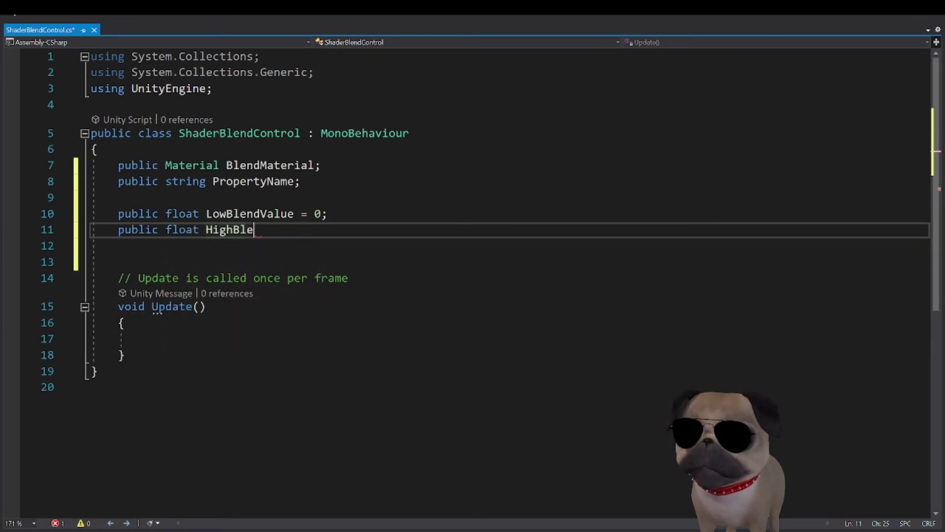
text(ndValue =)
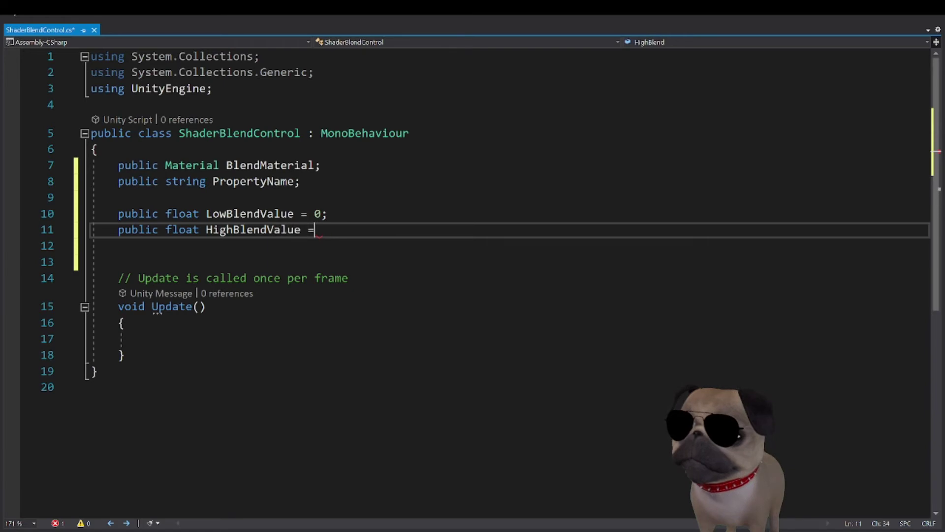
text( 1;)
key(Return)
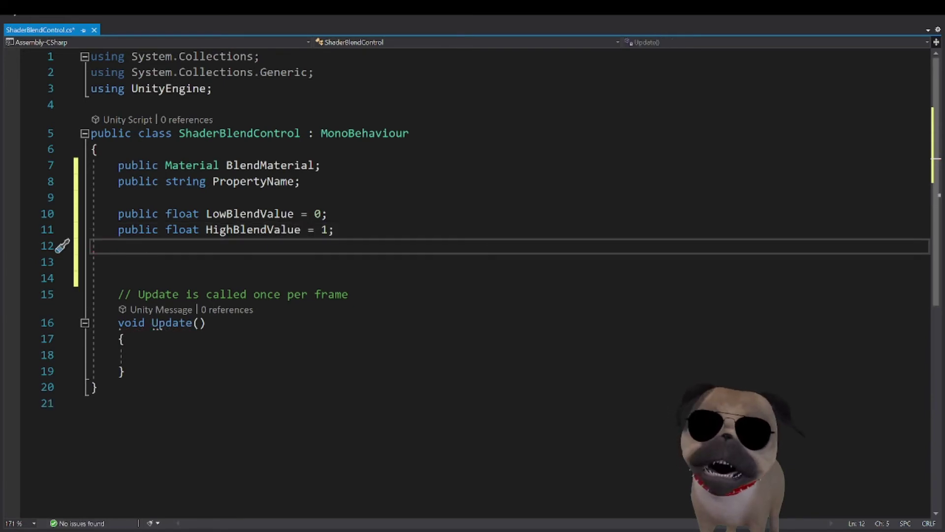
key(Return)
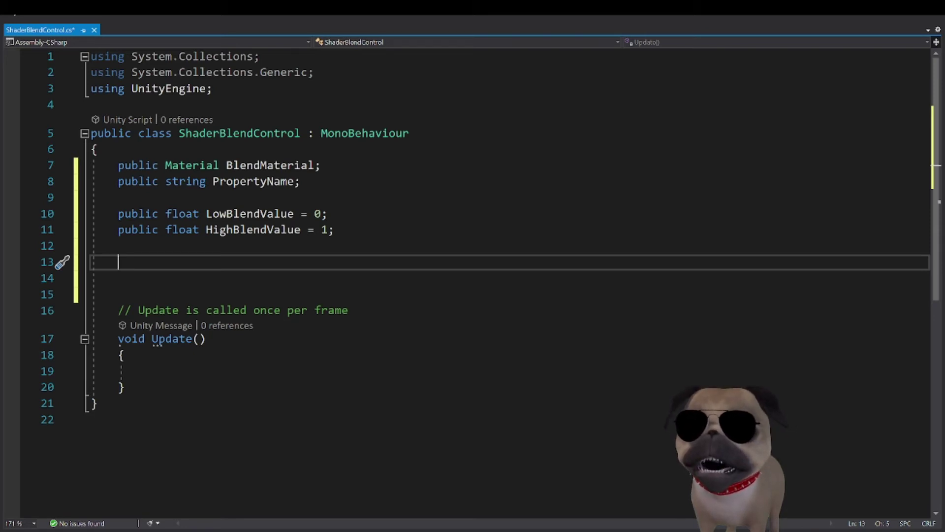
Add the line 'public float BlendSpeed = 0.005f;' followed by two blank lines
text(p)
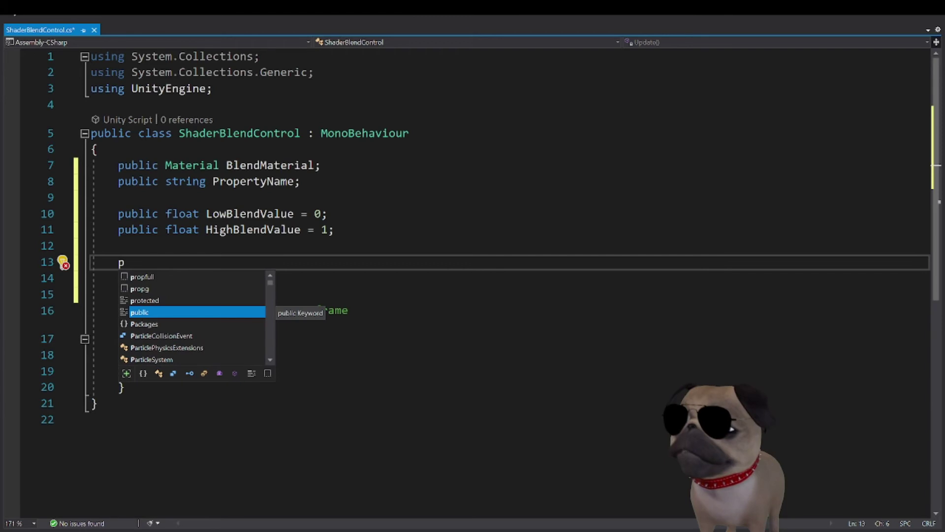
text(ublic float)
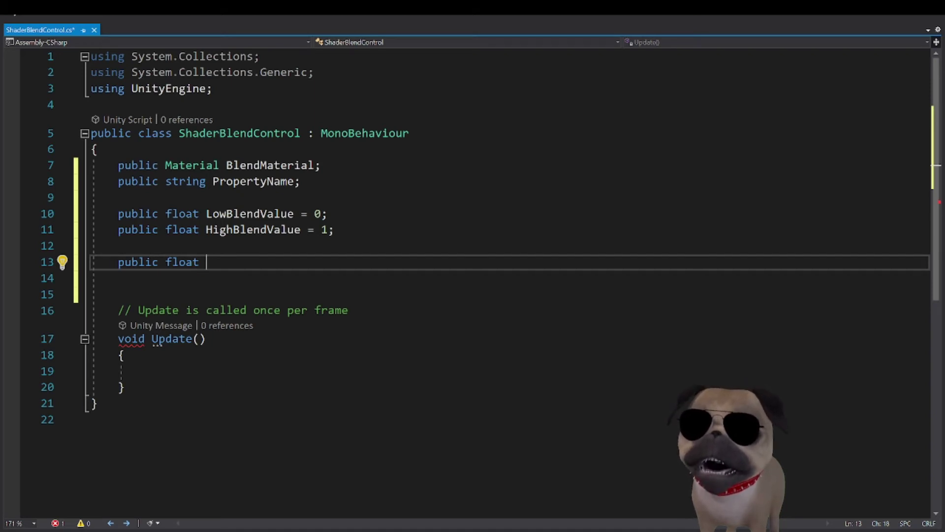
text(B)
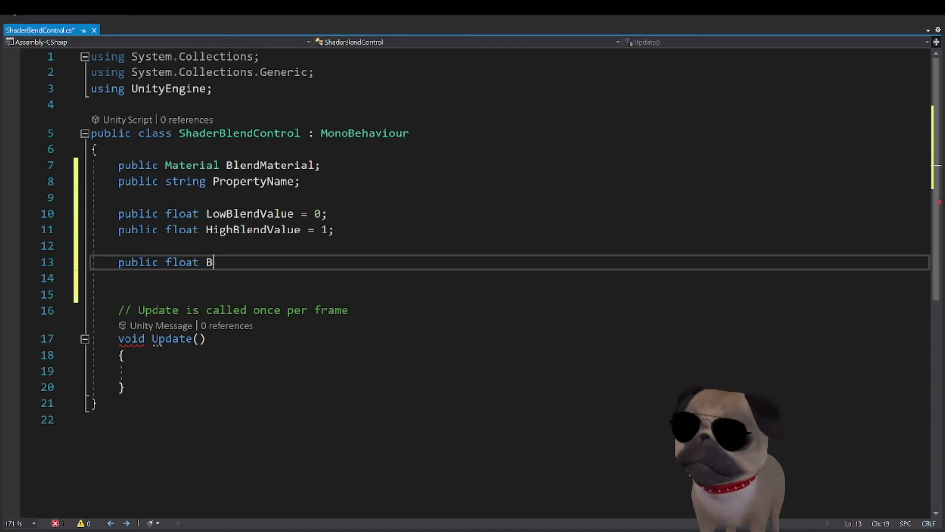
text(lendPo)
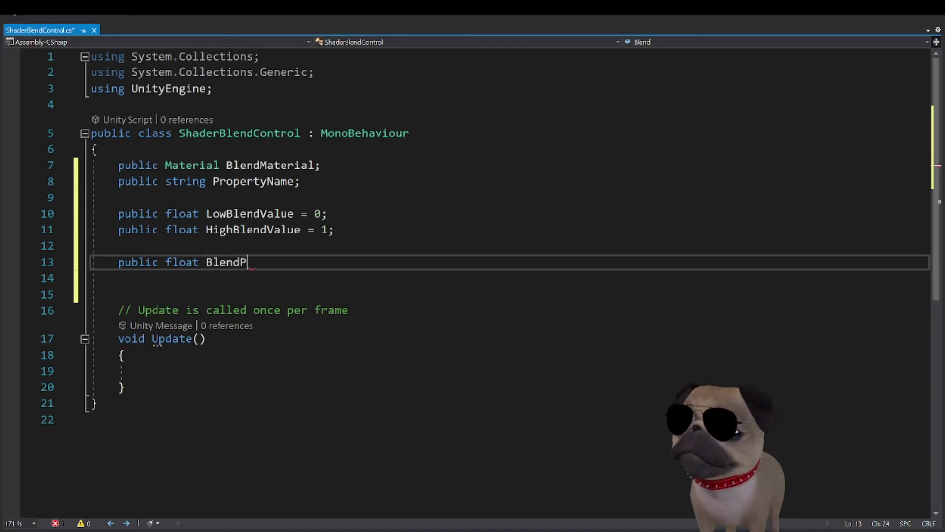
key(BackSpace)
key(BackSpace)
text(Speed)
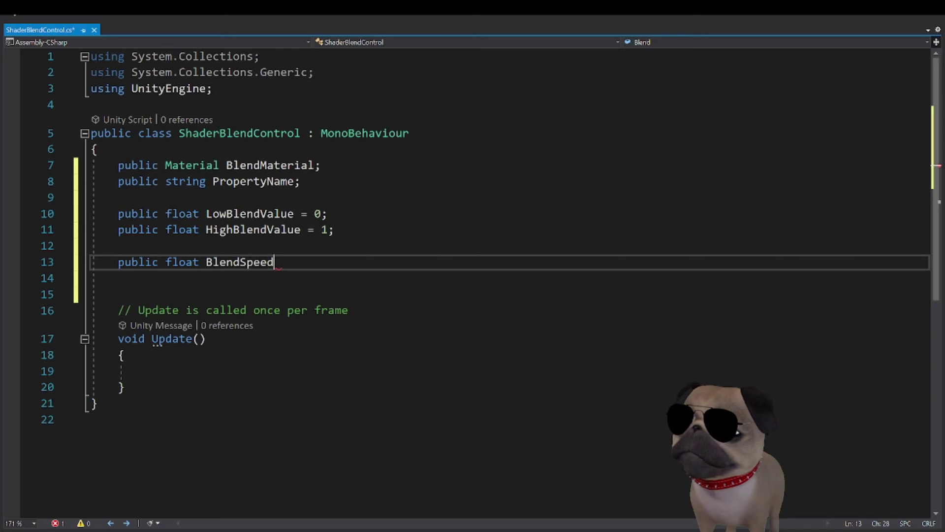
text( = 0.)
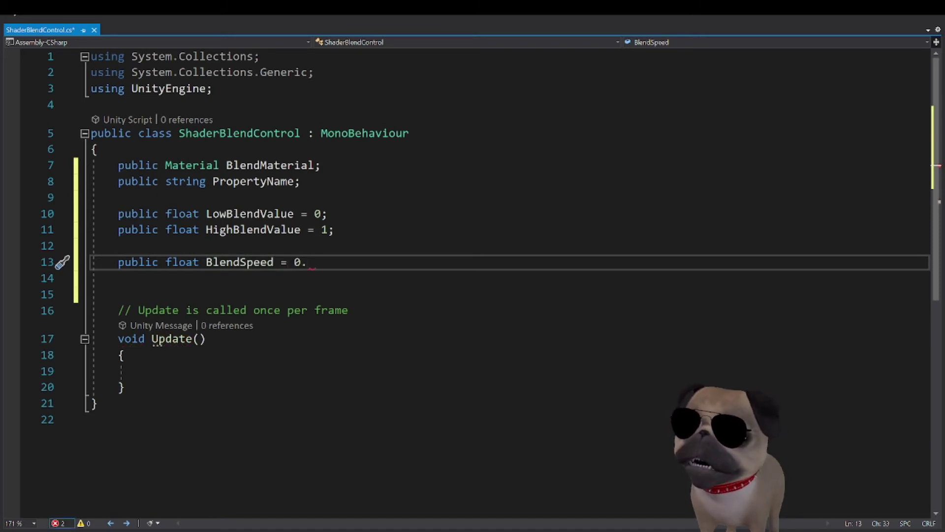
text(00f)
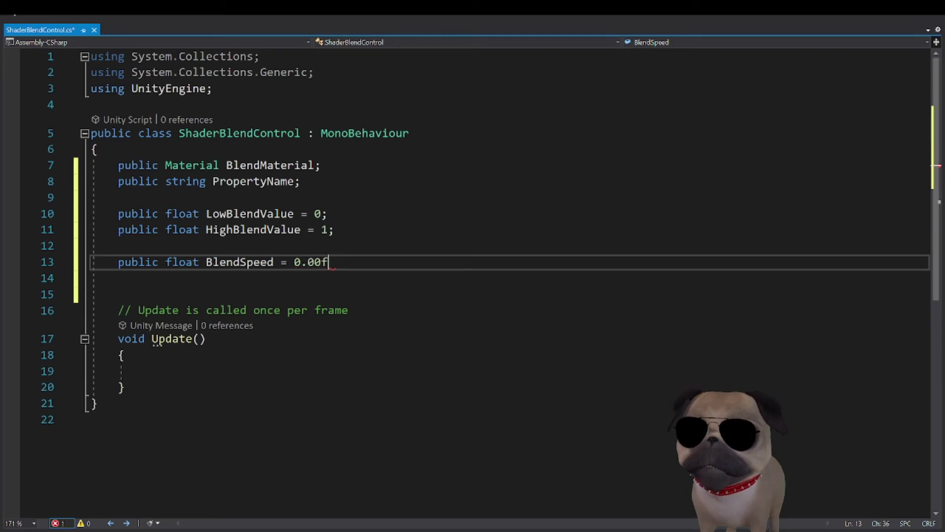
key(BackSpace)
text(5f;)
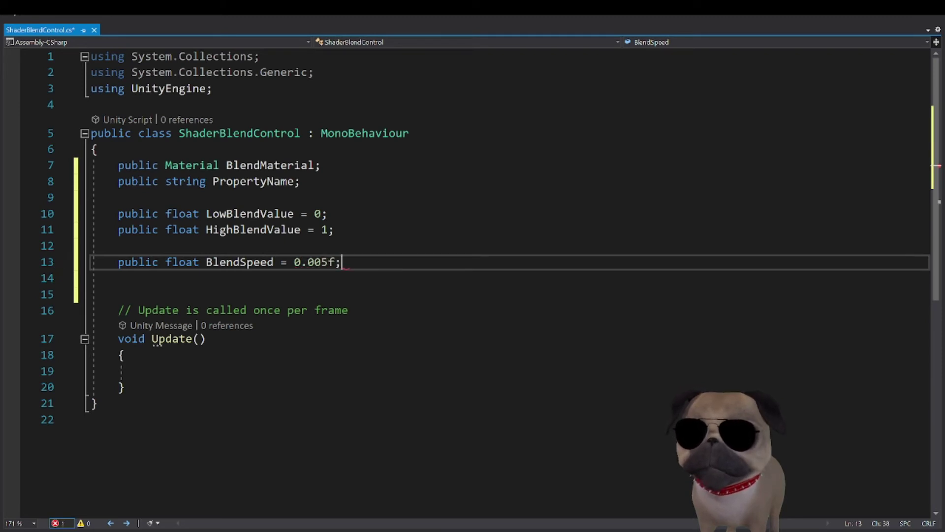
key(Return)
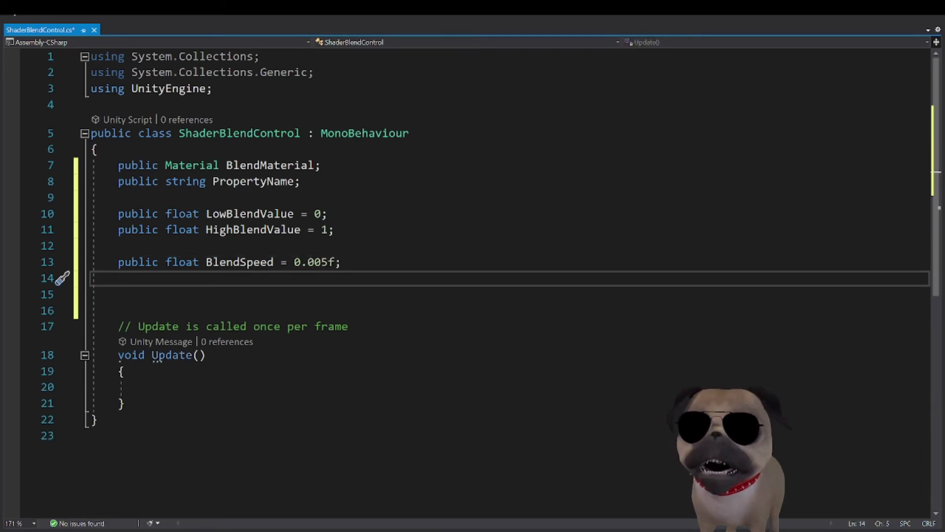
key(Return)
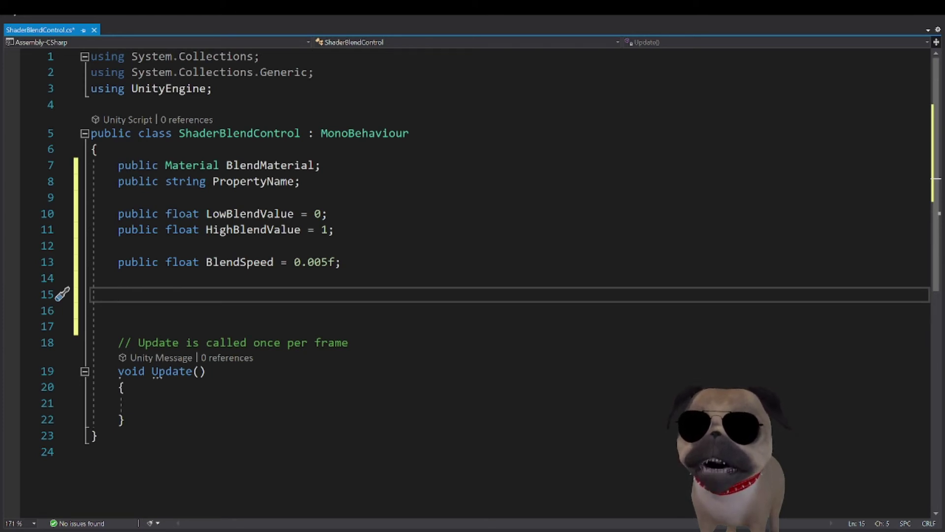
Change BlendSpeed from public to private and add 'private float MixValue = 0;' below it
key(Up)
key(Up)
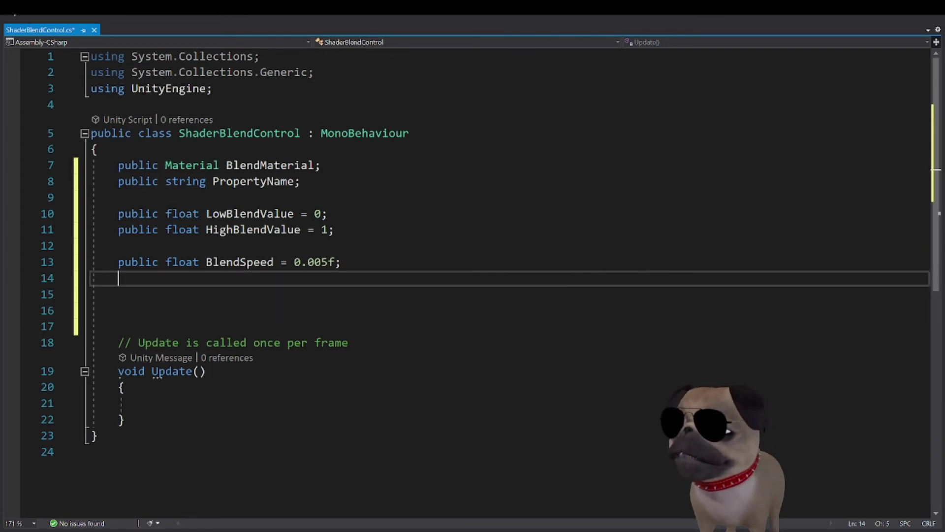
key(Delete)
key(Delete)
key(Delete)
key(Delete)
key(Delete)
key(Delete)
key(Delete)
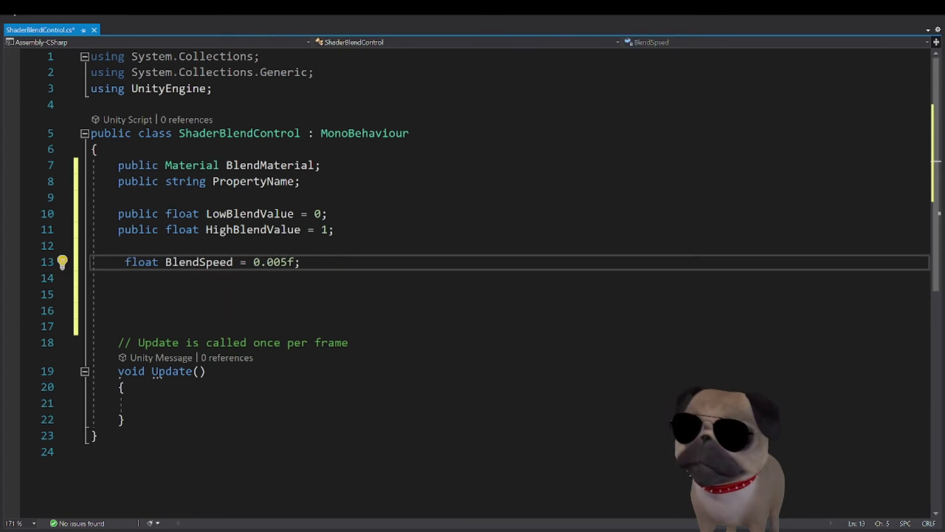
text(private)
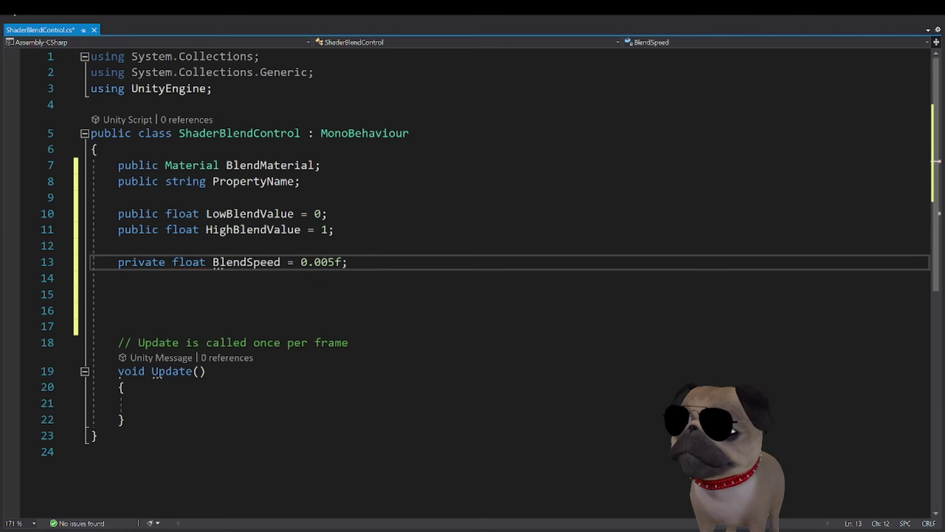
key(Down)
key(Down)
text(pr)
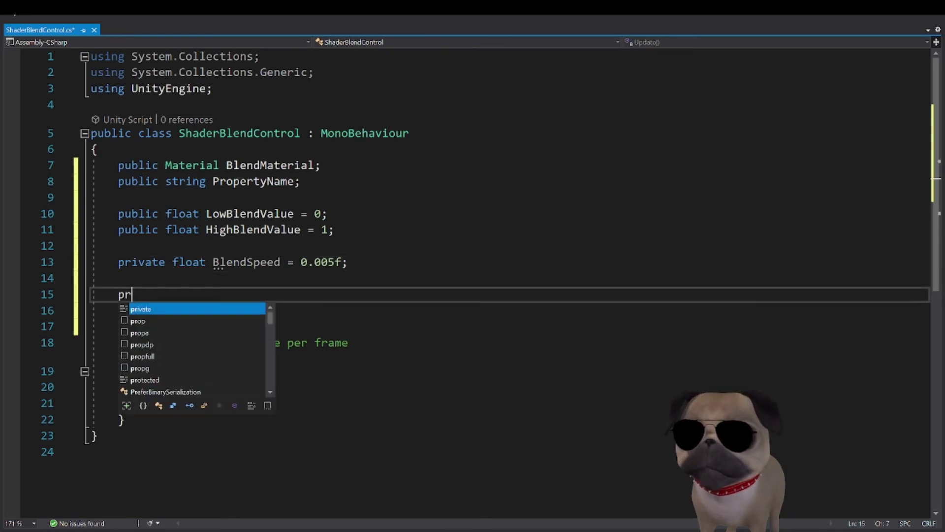
text(ivate float )
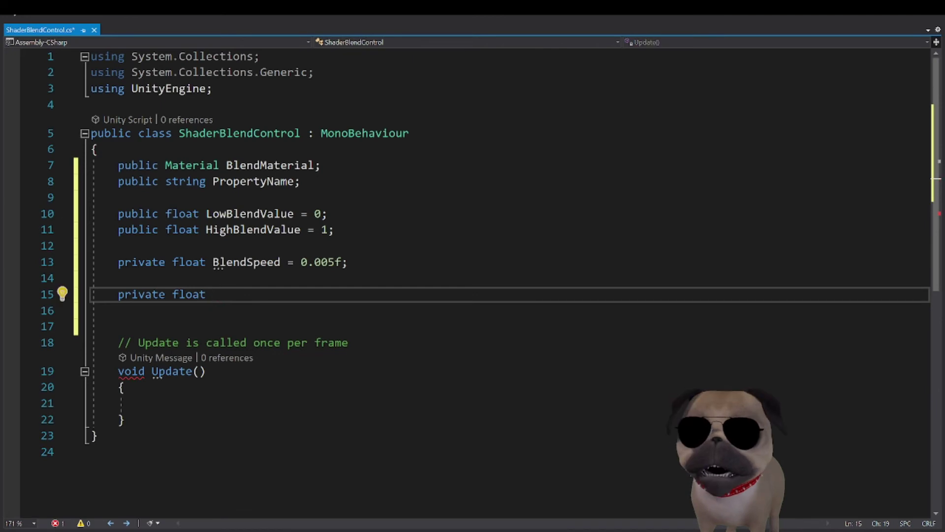
text(MixVa)
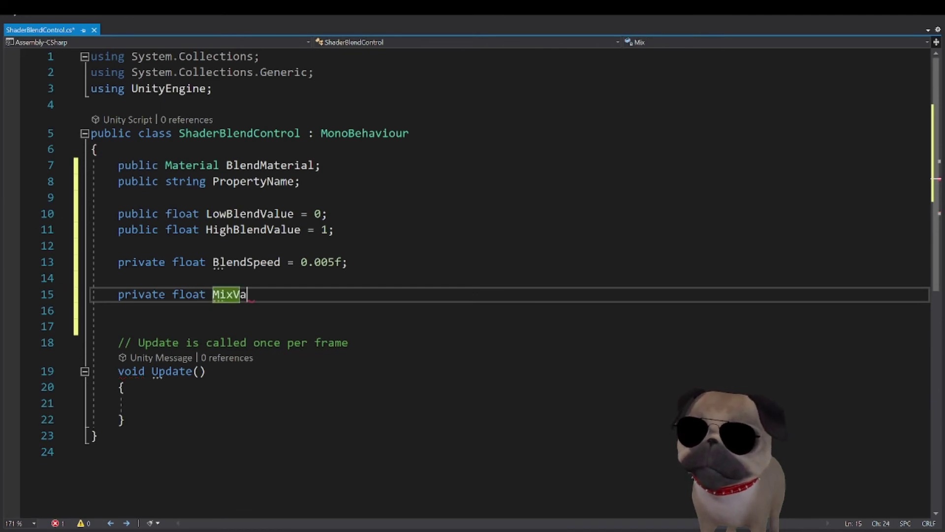
text(lue )
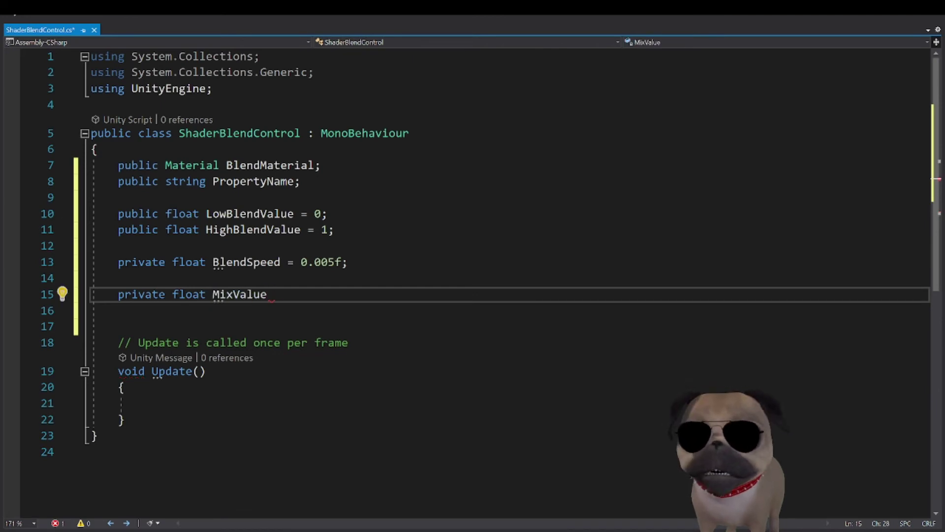
text(= 0;)
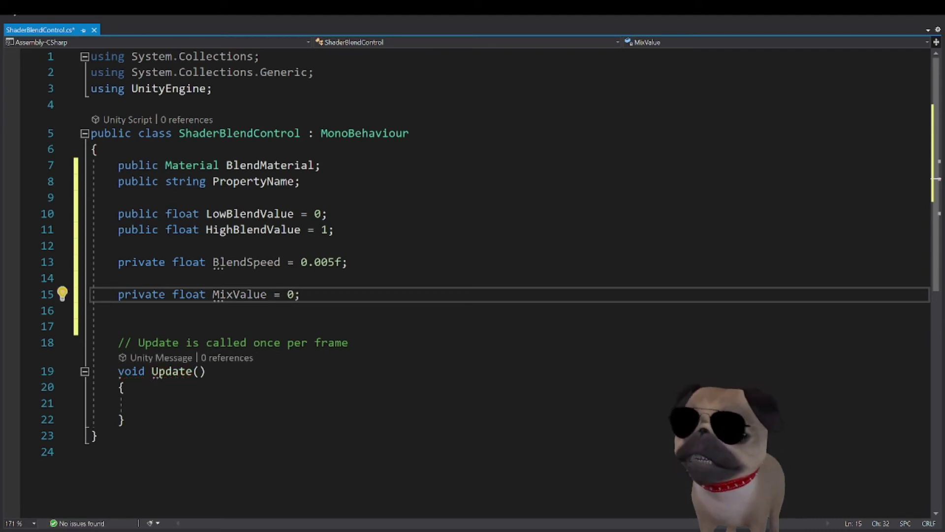
click(126, 387)
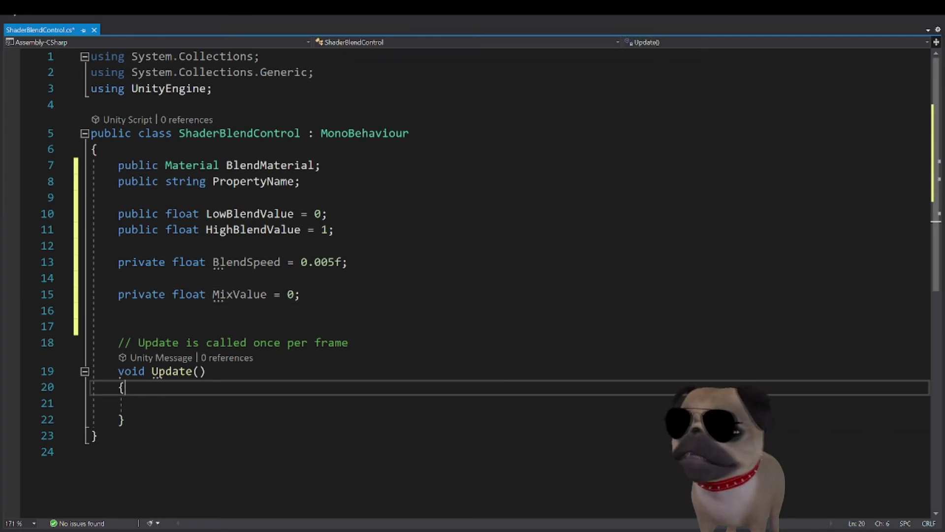
Clean up the blank lines around the Update method and make room inside its body
click(118, 327)
drag(118, 326, 84, 321)
key(Delete)
click(124, 371)
key(Return)
key(Return)
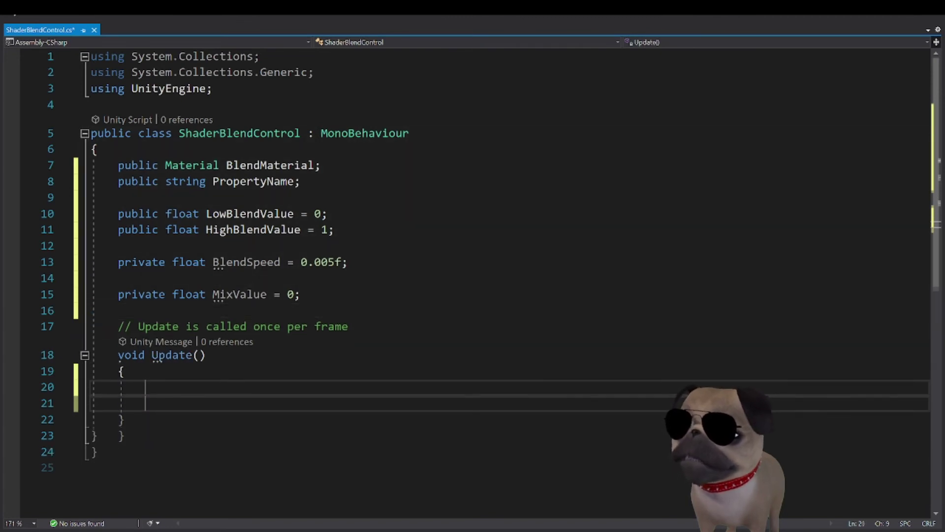
scroll(472, 281, down, 2)
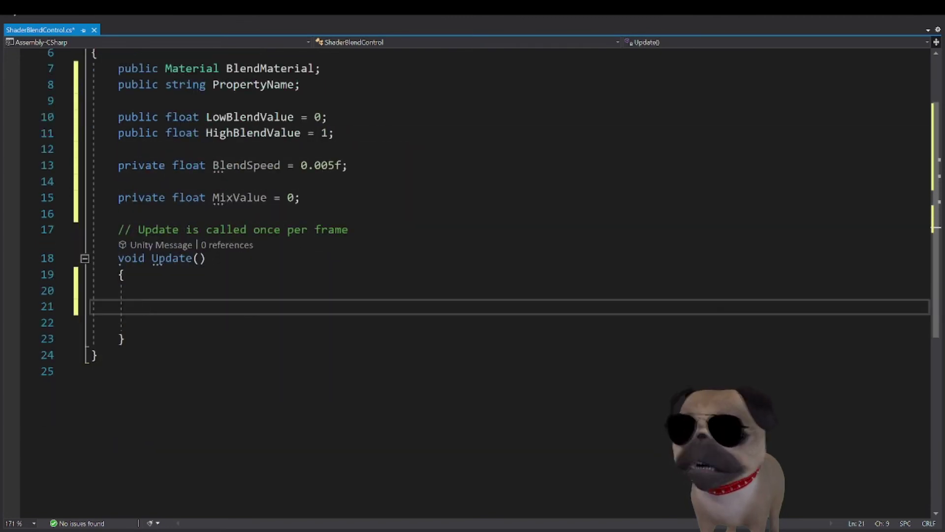
click(145, 291)
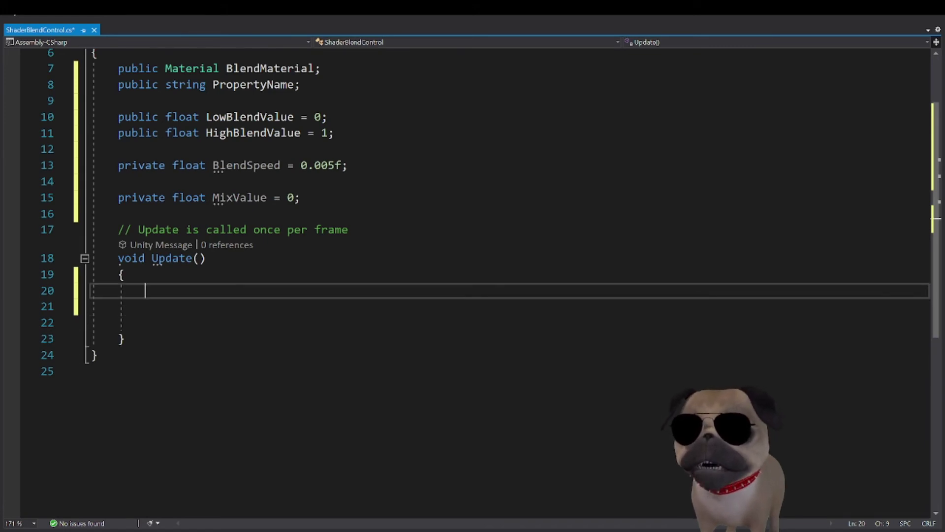
scroll(473, 275, up, 1)
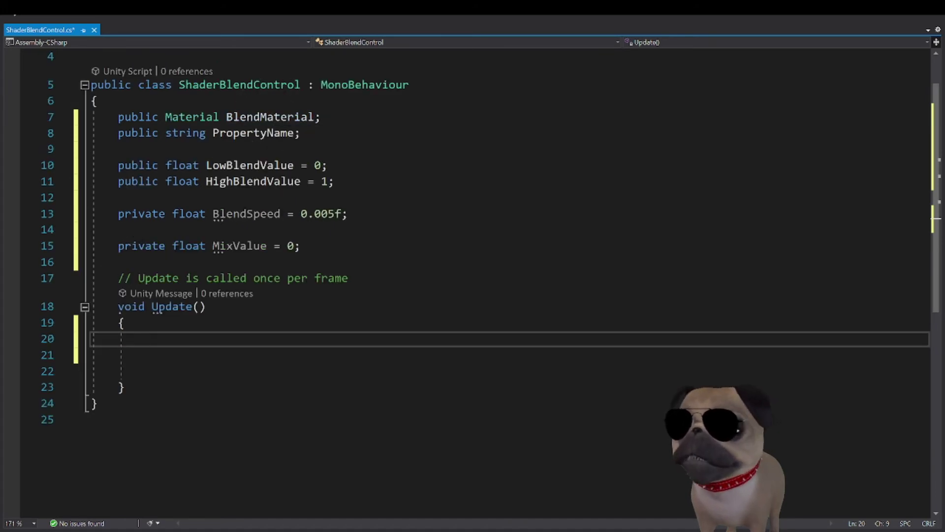
Write 'BlendMaterial.SetFloat(PropertyName, MixValue);' on line 20 of Update
text(BlendMaterial)
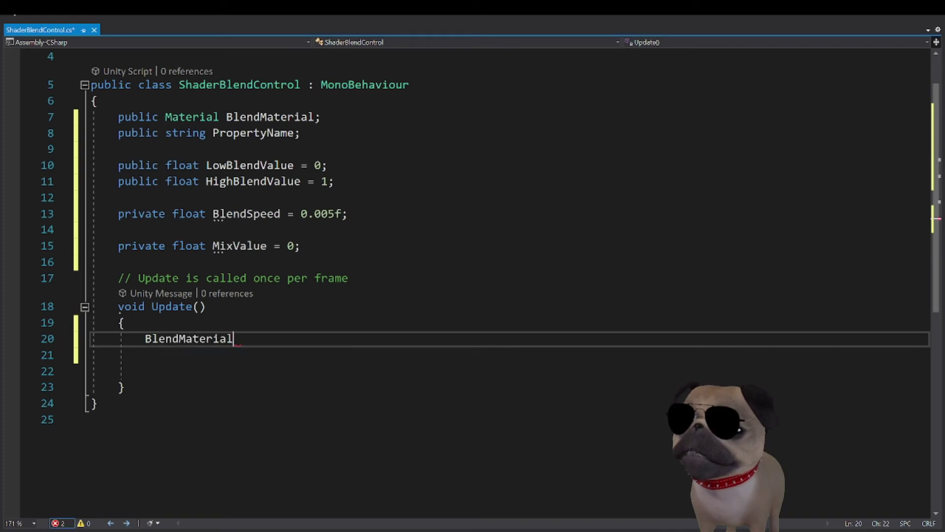
text(.)
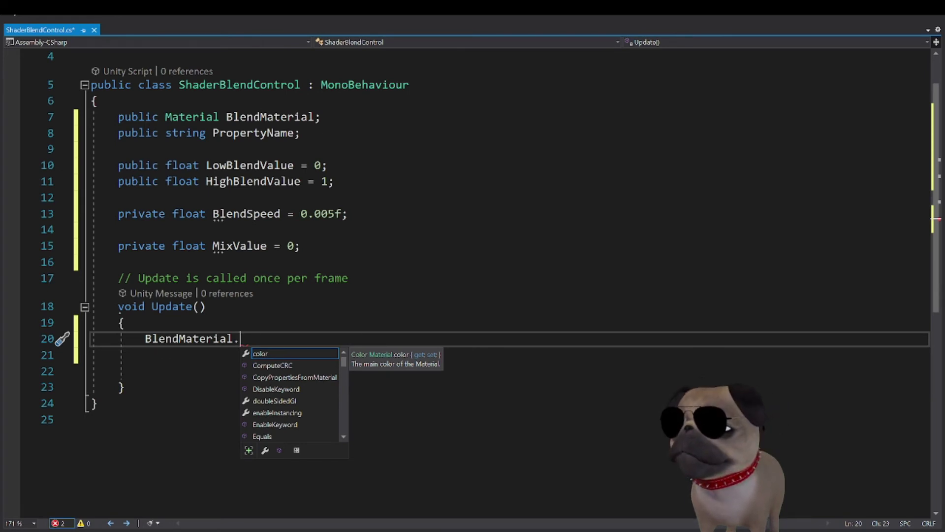
text(set)
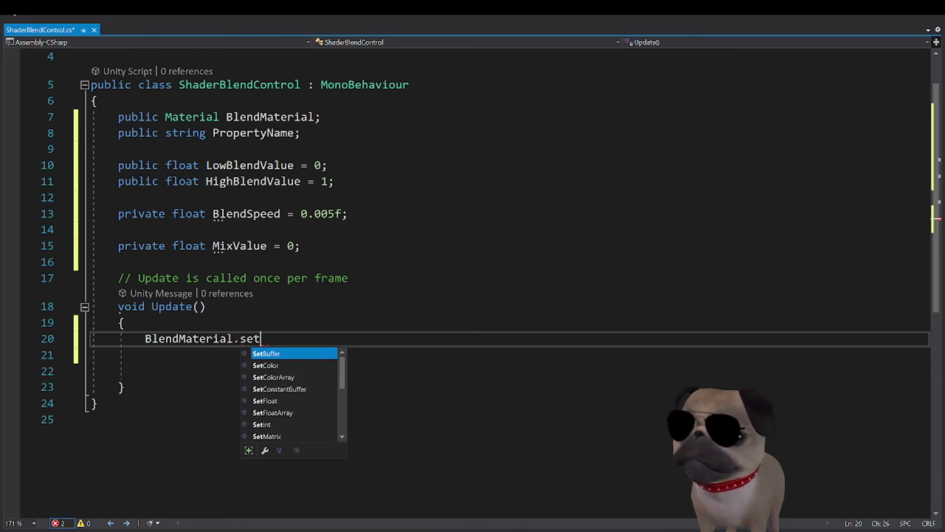
text(f)
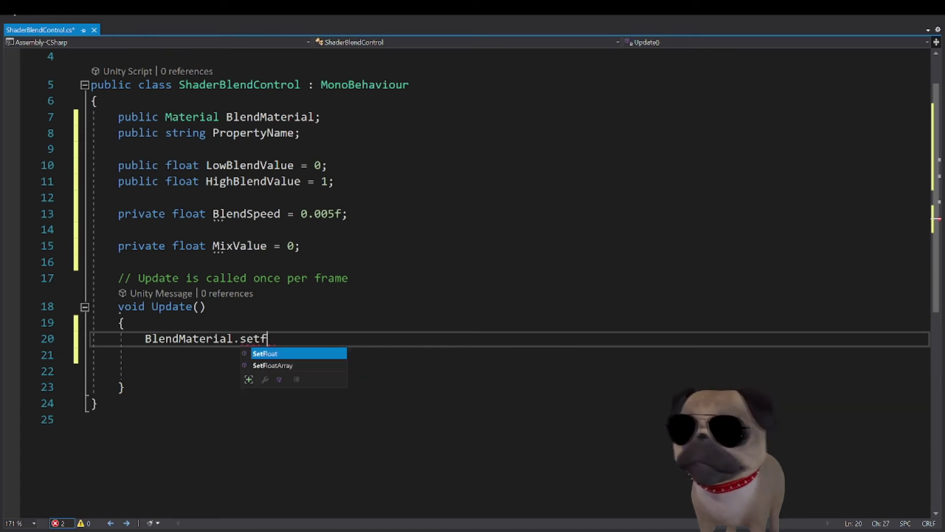
key(Tab)
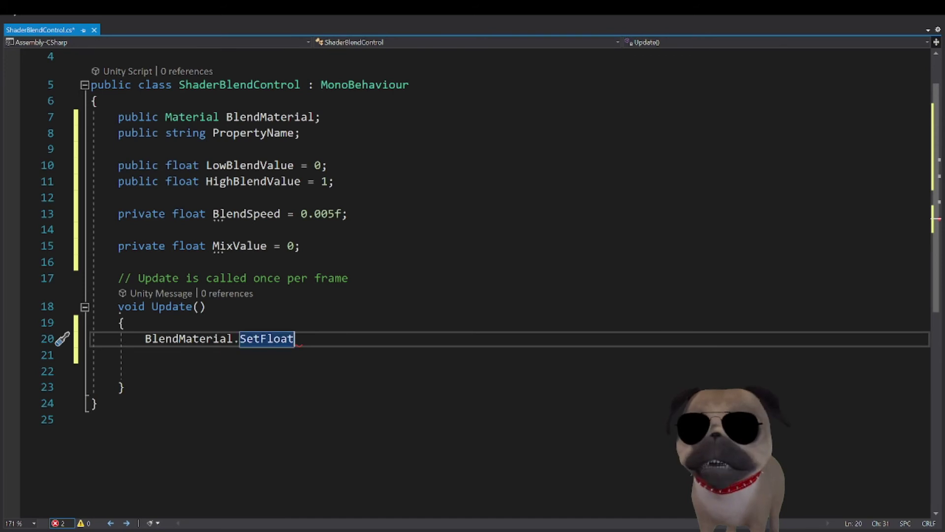
text(()
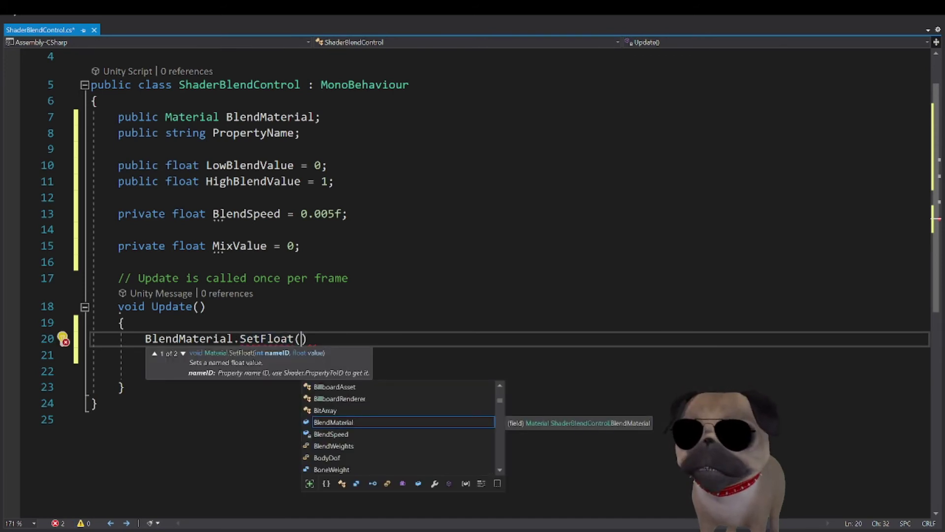
text(Pr)
text(op)
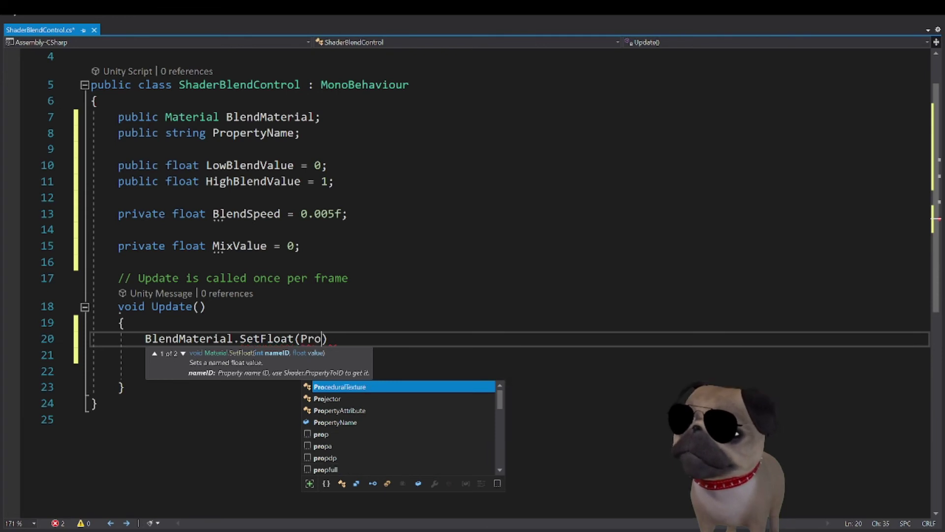
key(Down)
key(Down)
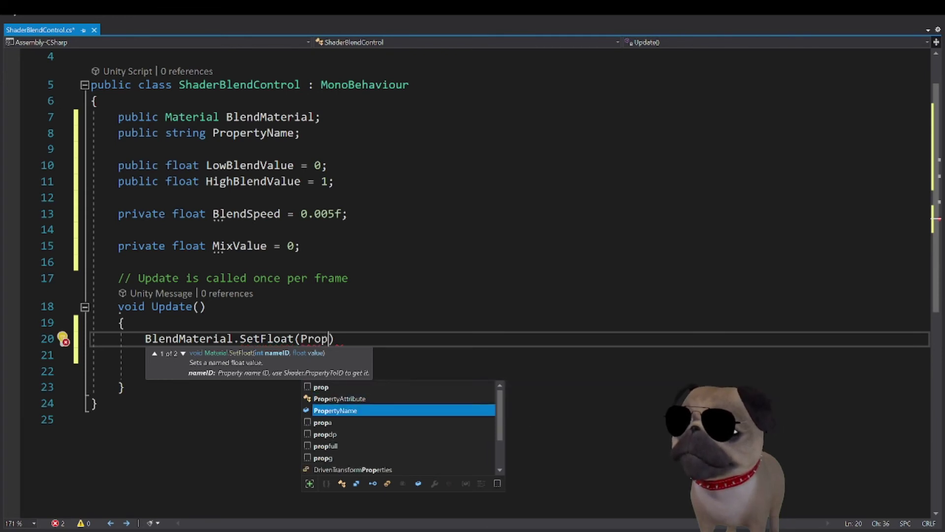
key(Tab)
text(, )
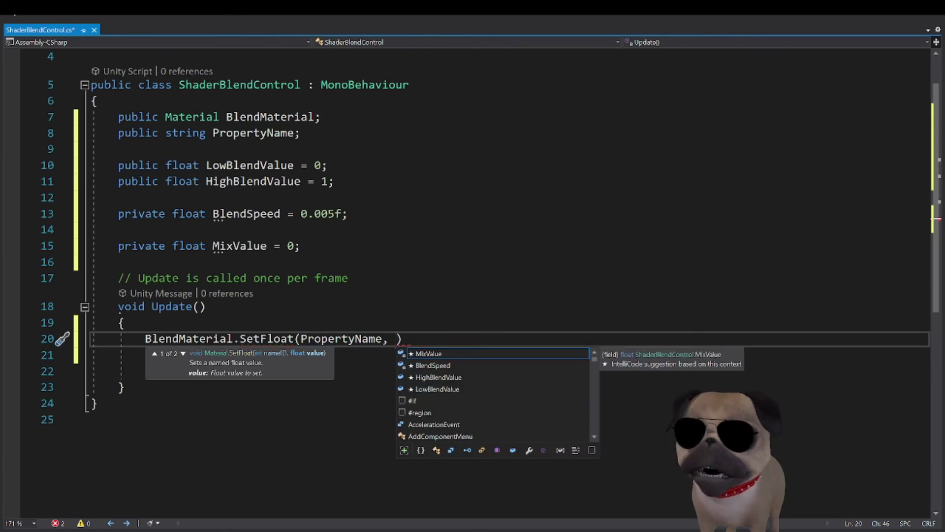
text(Mix)
key(Tab)
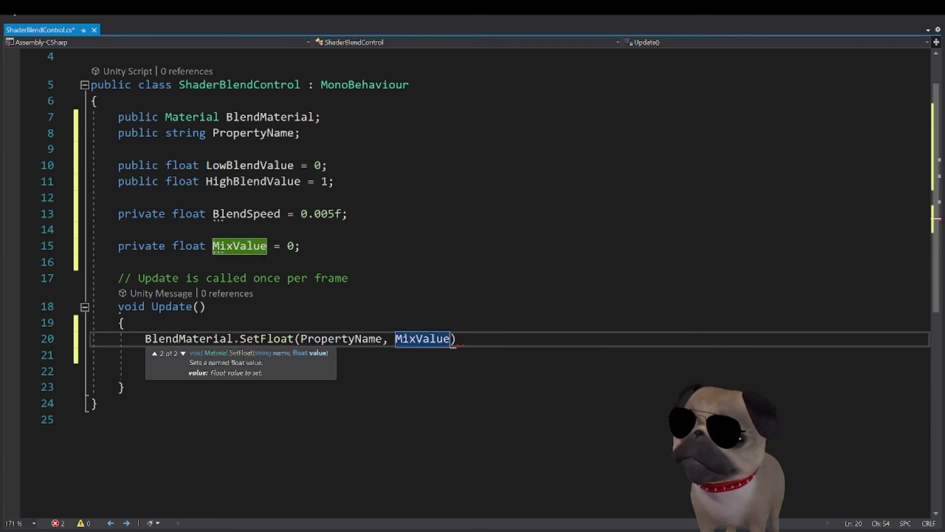
key(Right)
key(Return)
key(BackSpace)
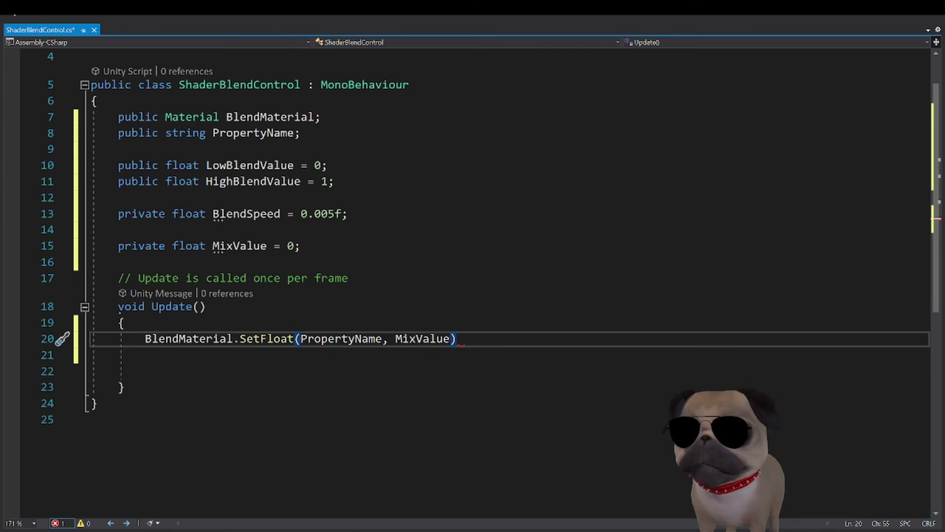
text(;)
key(Return)
key(Return)
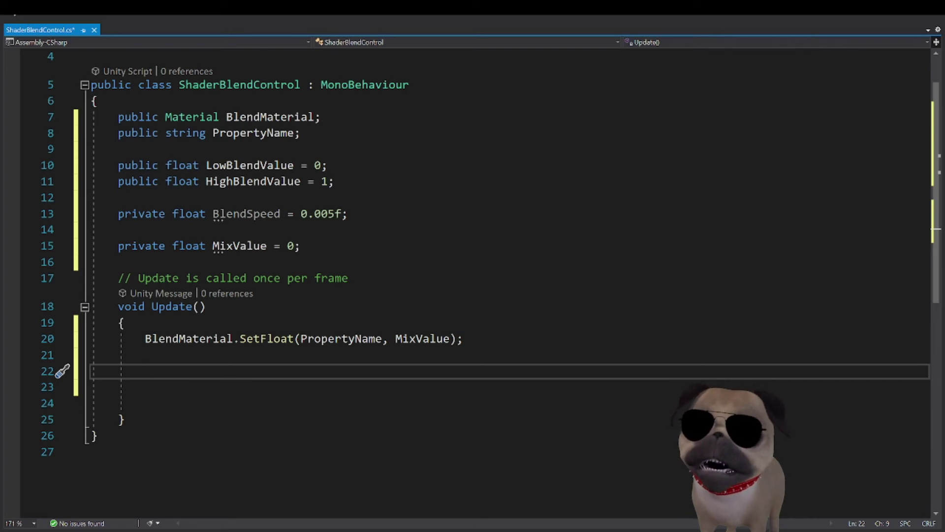
Add 'MixValue += BlendSpeed;' on line 22 and begin an if statement on MixValue
click(145, 355)
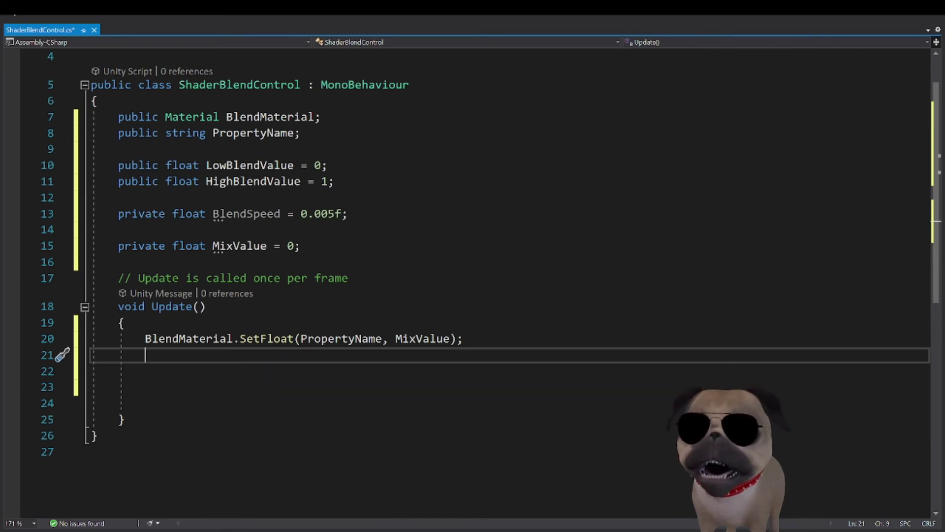
key(Return)
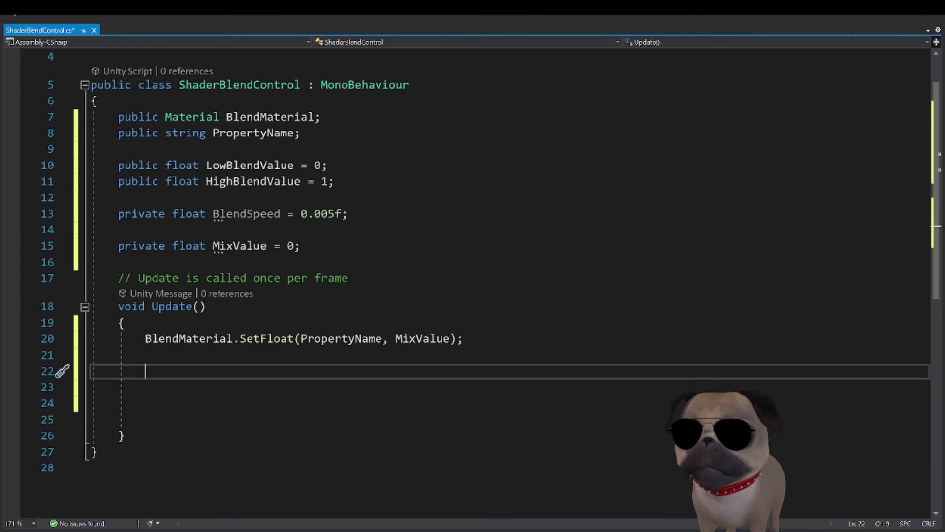
text(Mix)
key(Tab)
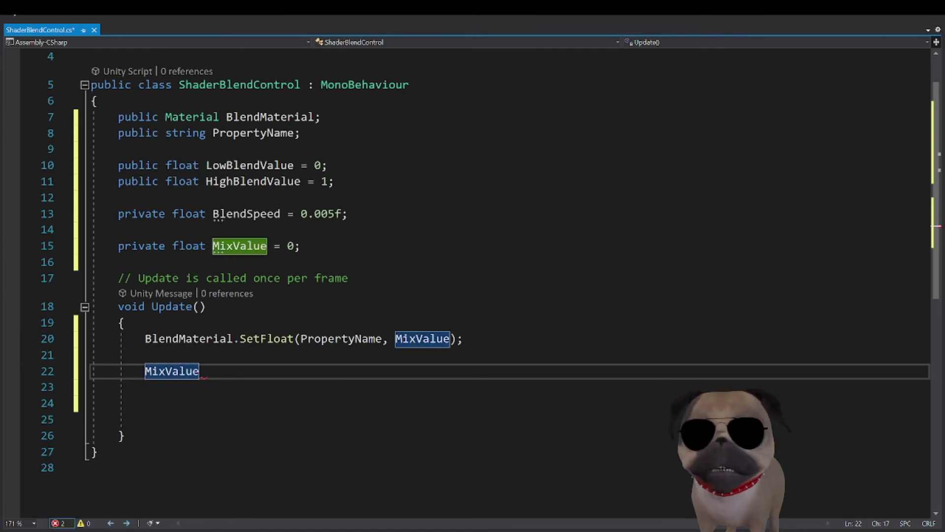
text(+=)
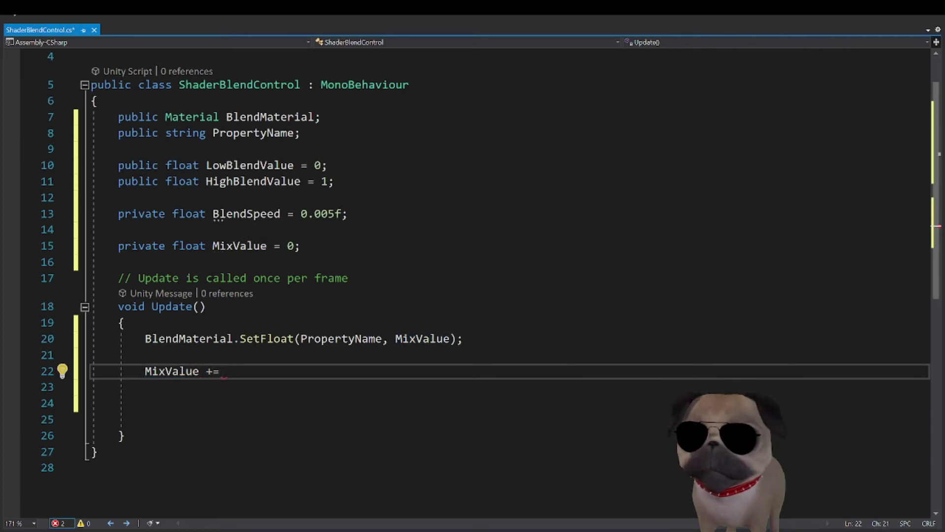
text( Bl)
key(Down)
key(Tab)
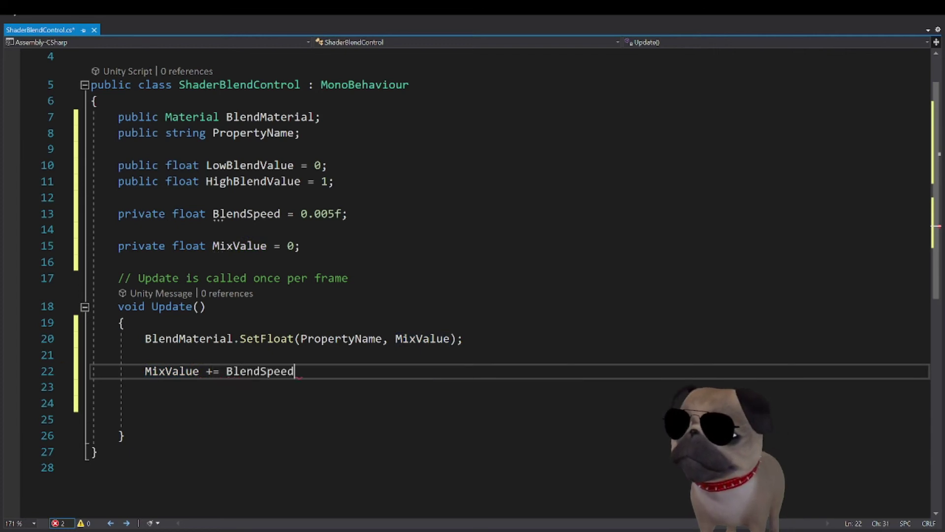
text(;)
key(Return)
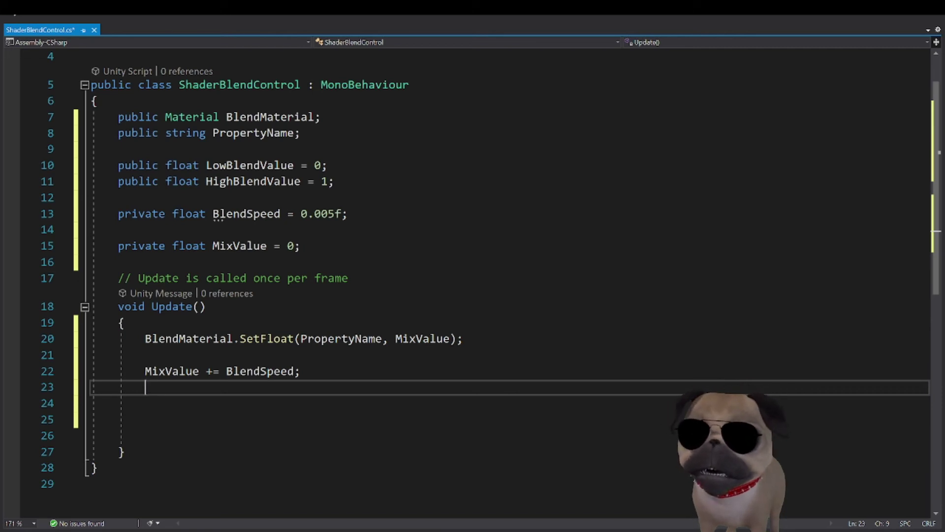
text(if ()
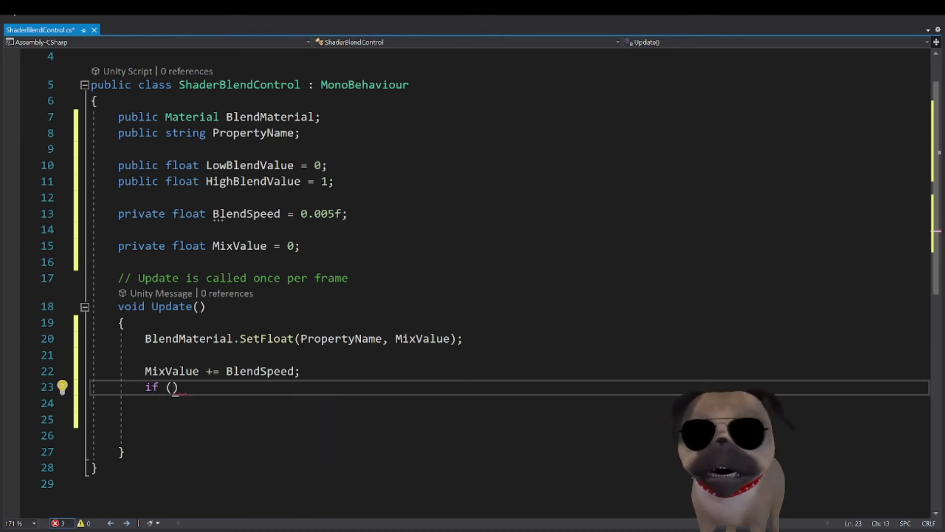
text(Mix)
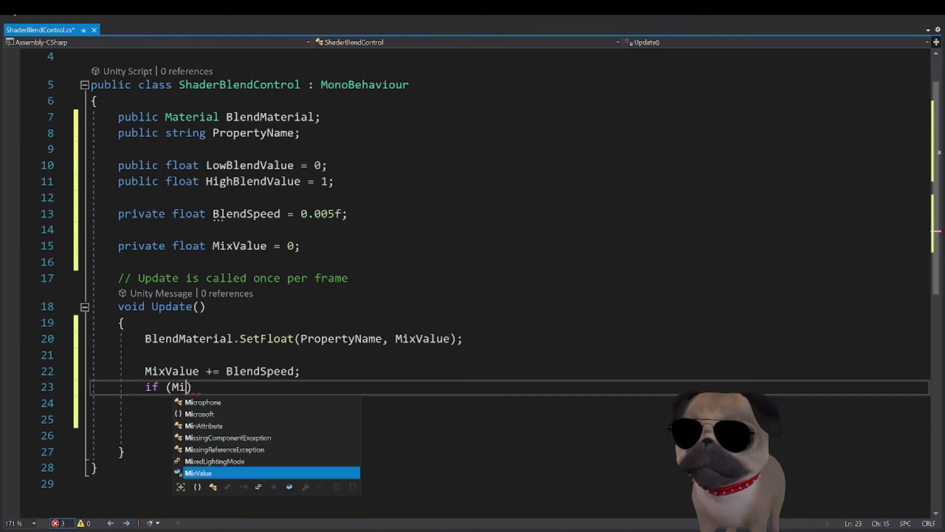
Complete the if condition testing MixValue above HighBlendValue or below the low value
key(BackSpace)
key(Tab)
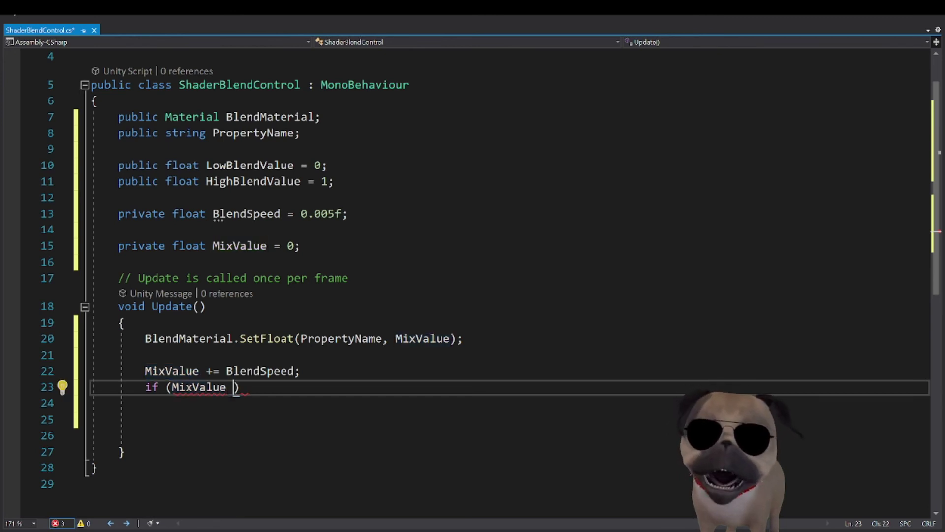
text(> )
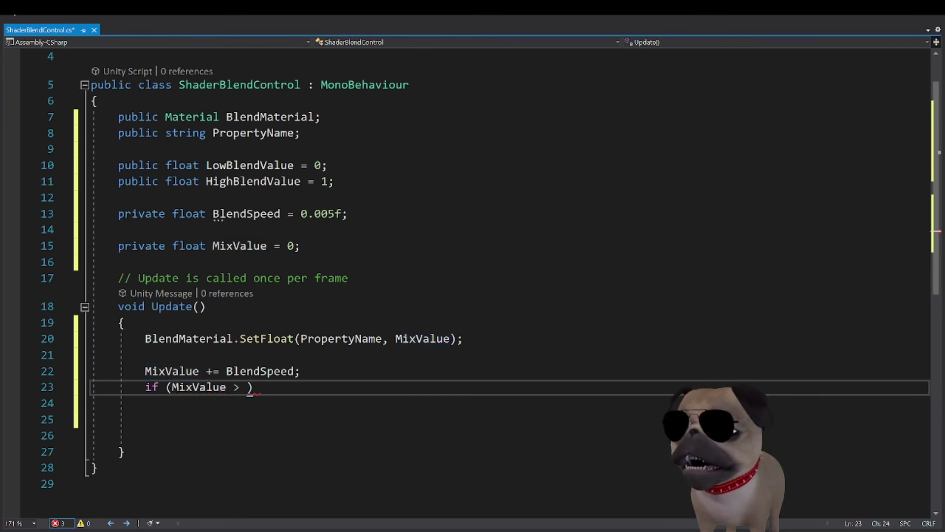
text(HighBlendValue)
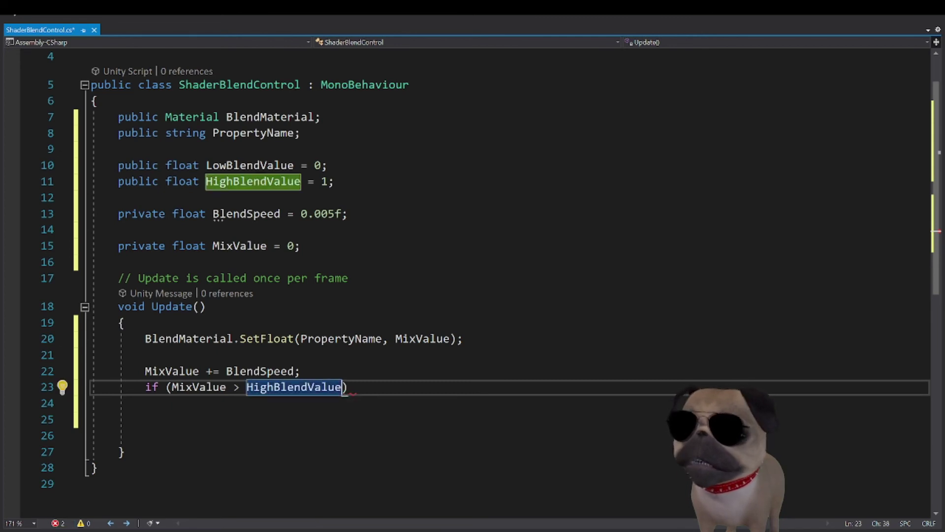
text( || )
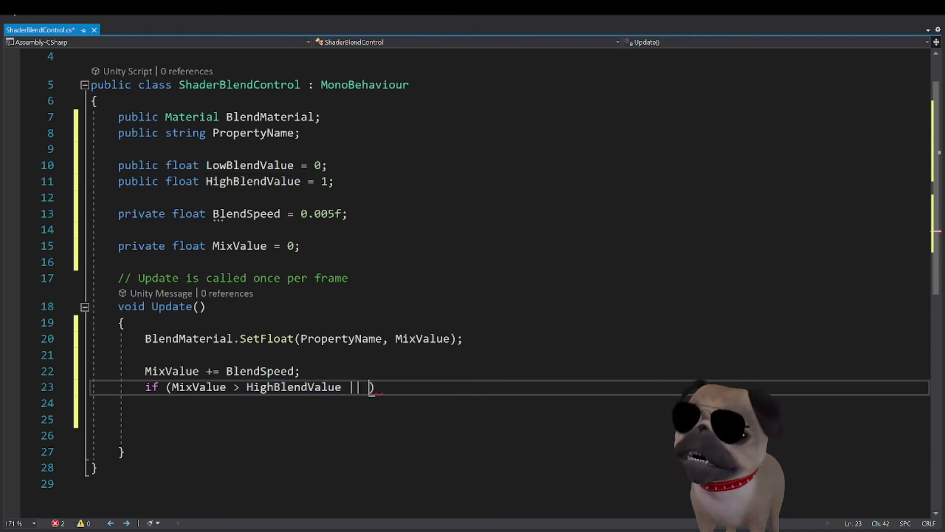
text(MixValue )
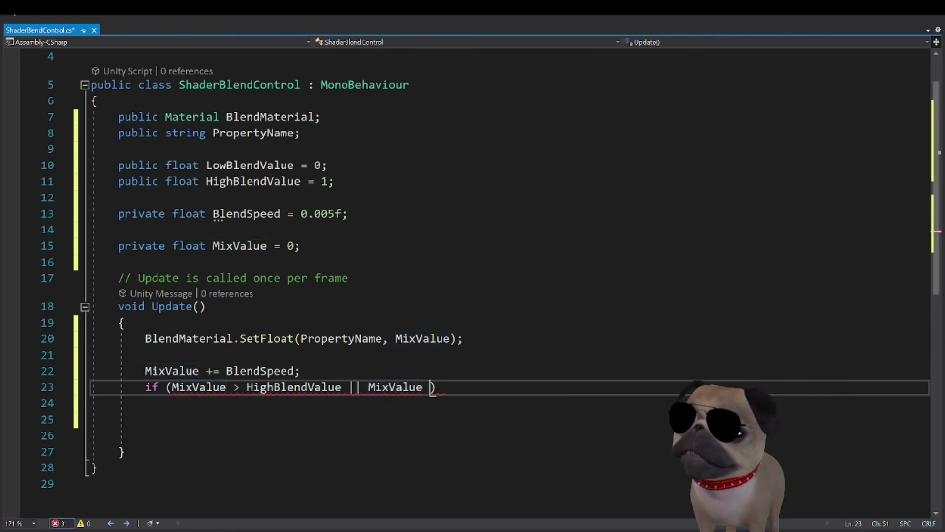
text(< )
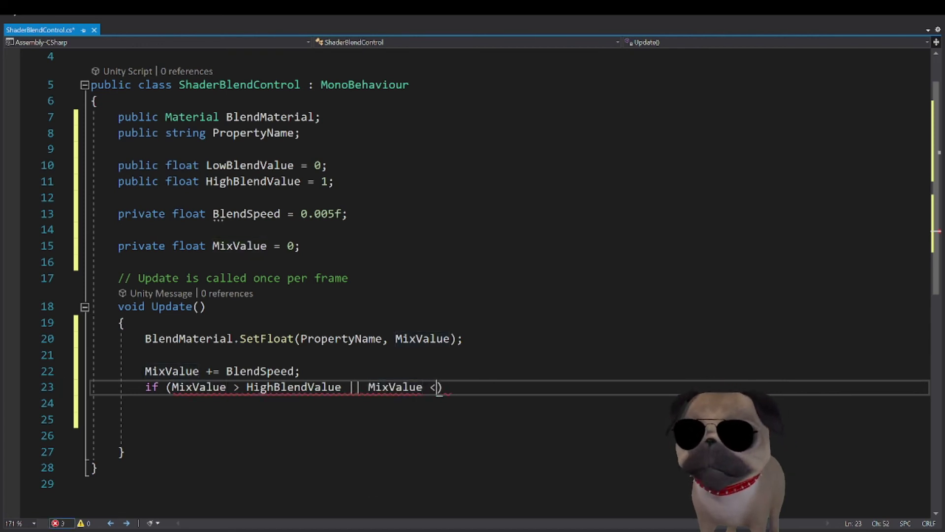
text(low)
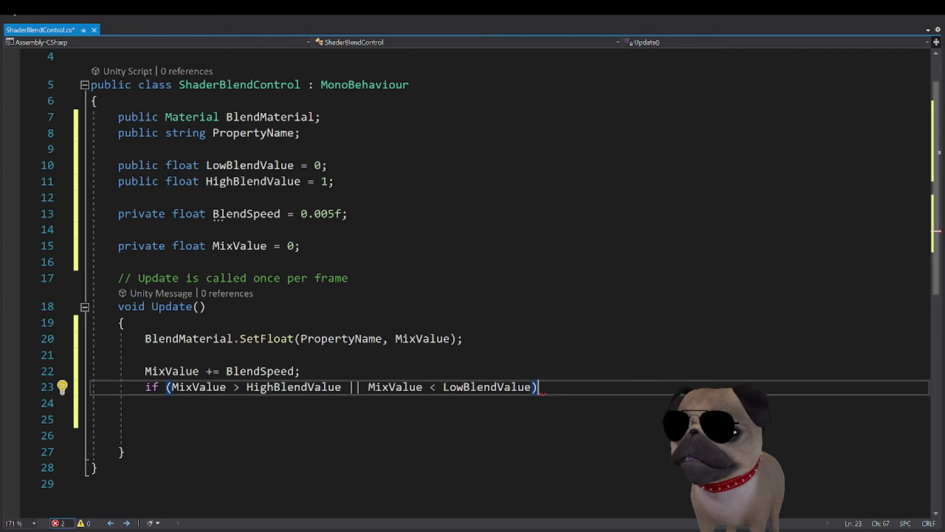
key(Return)
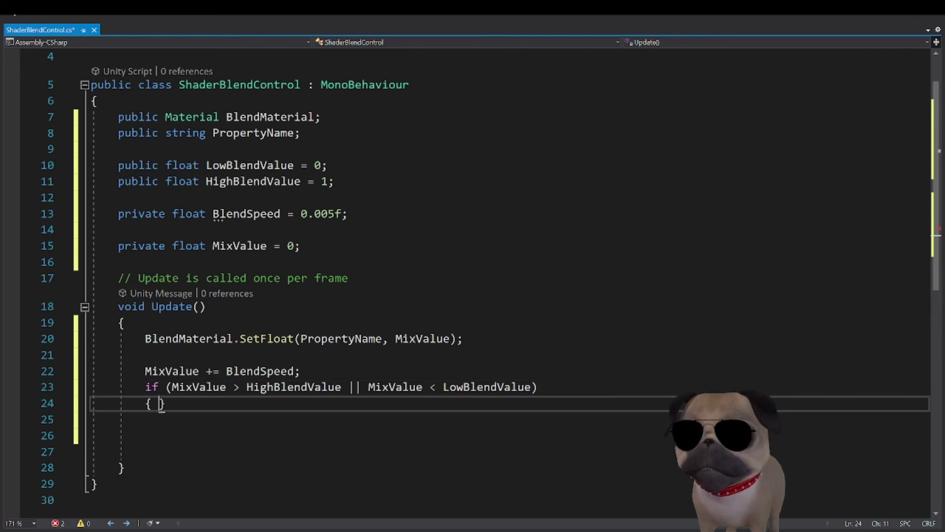
Put 'BlendSpeed *= -1;' inside braces under the if and save the script
text({)
key(Return)
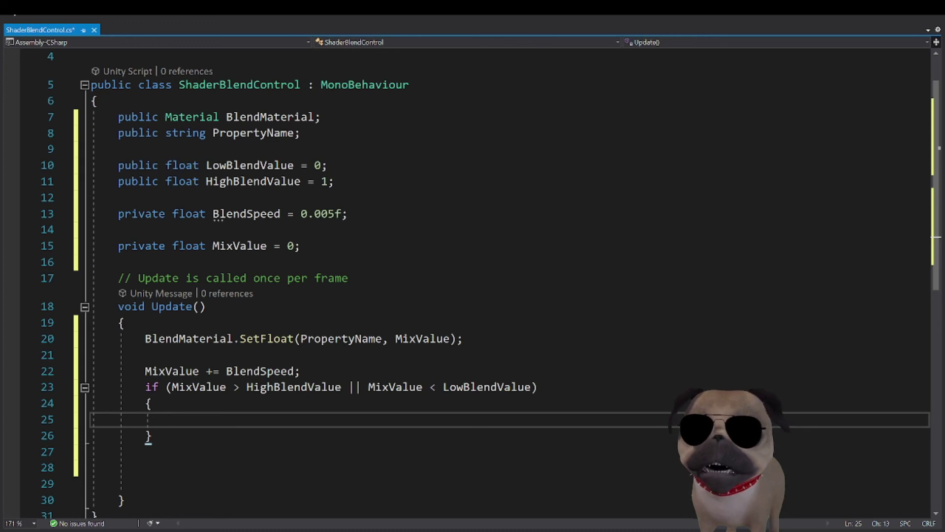
text(B)
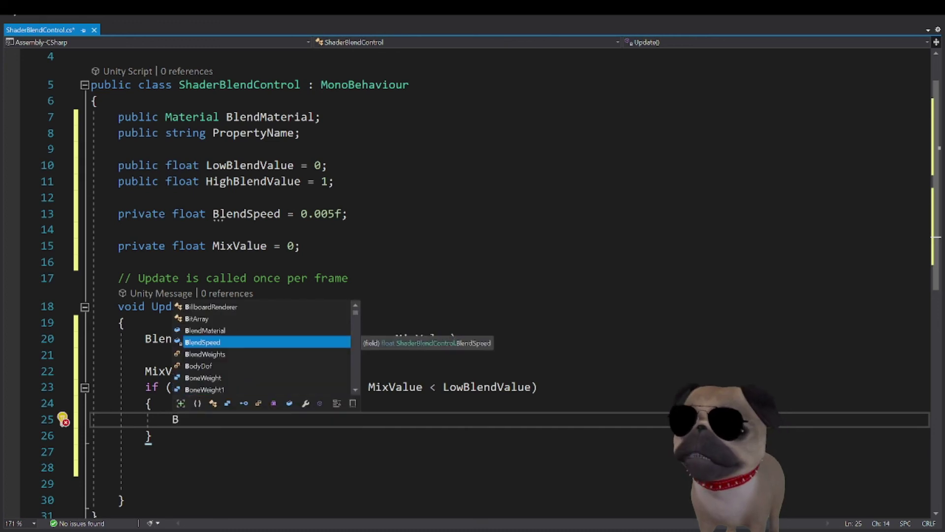
key(Tab)
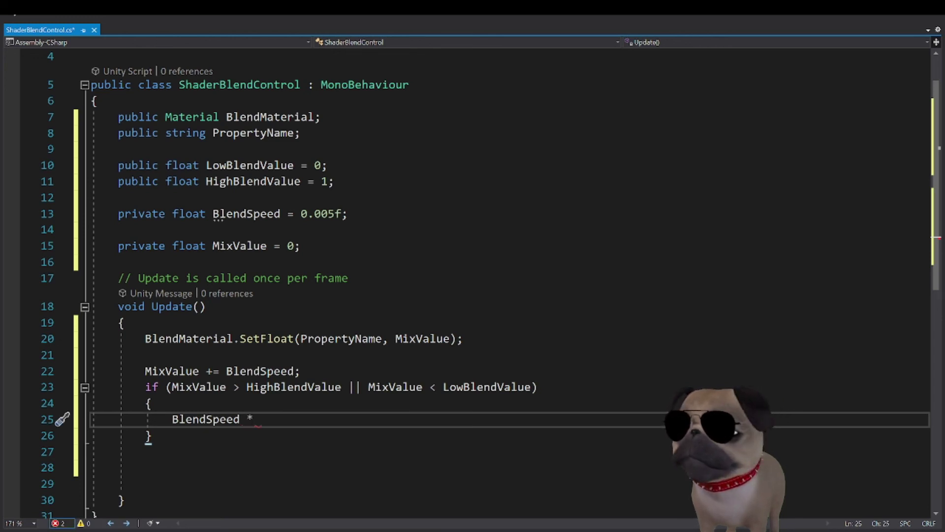
text(*= -)
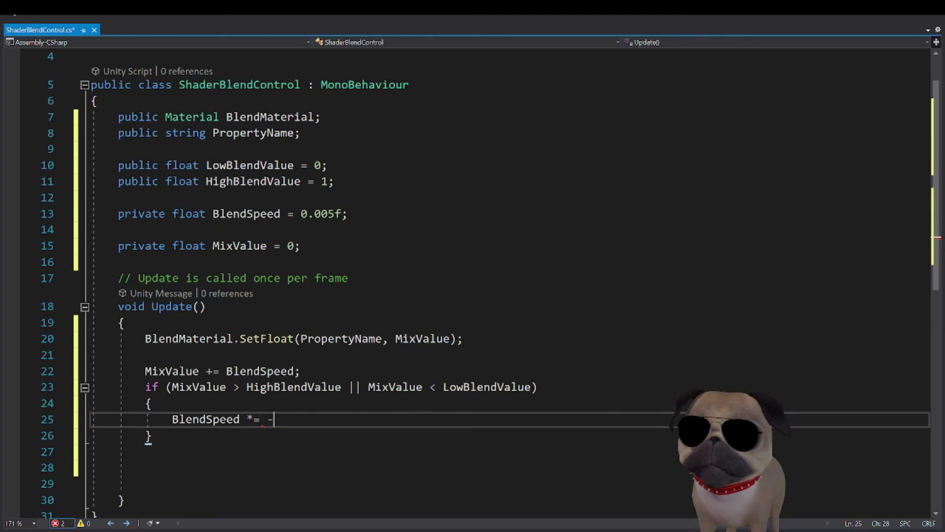
text(1)
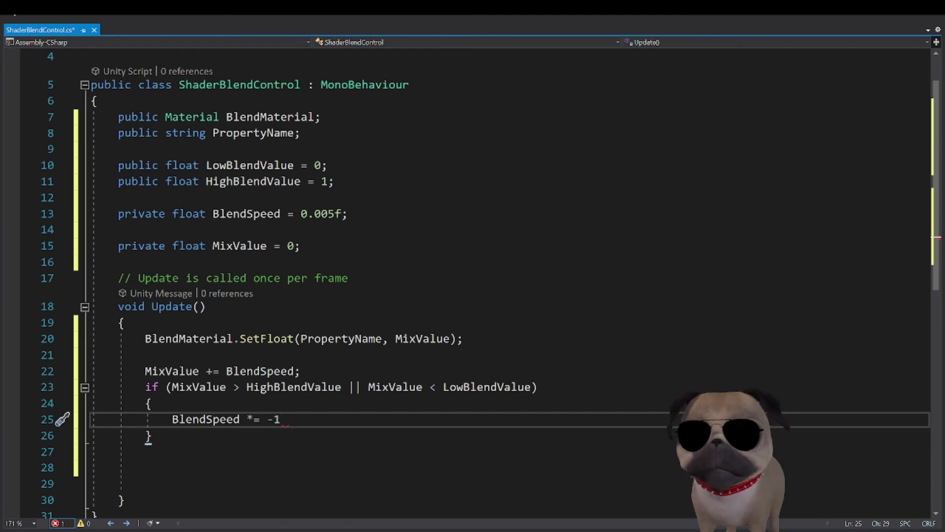
text(;)
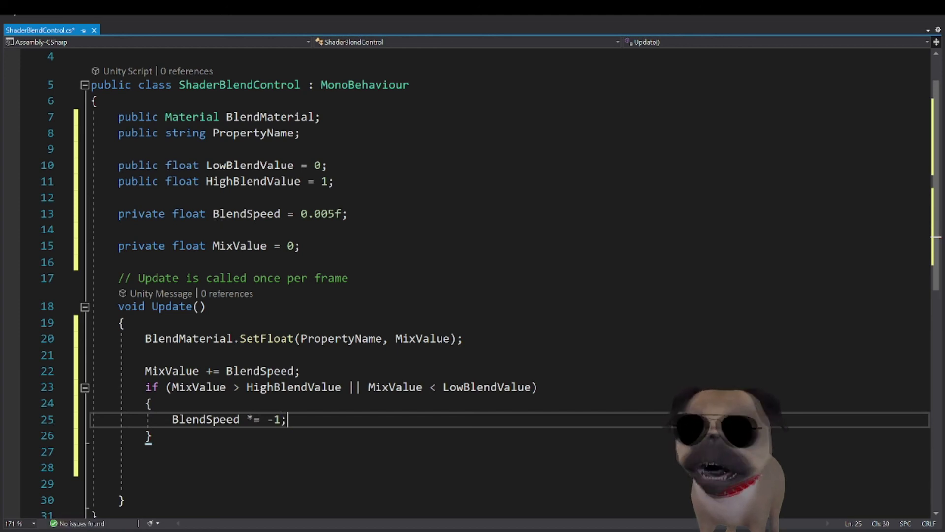
key(ctrl+s)
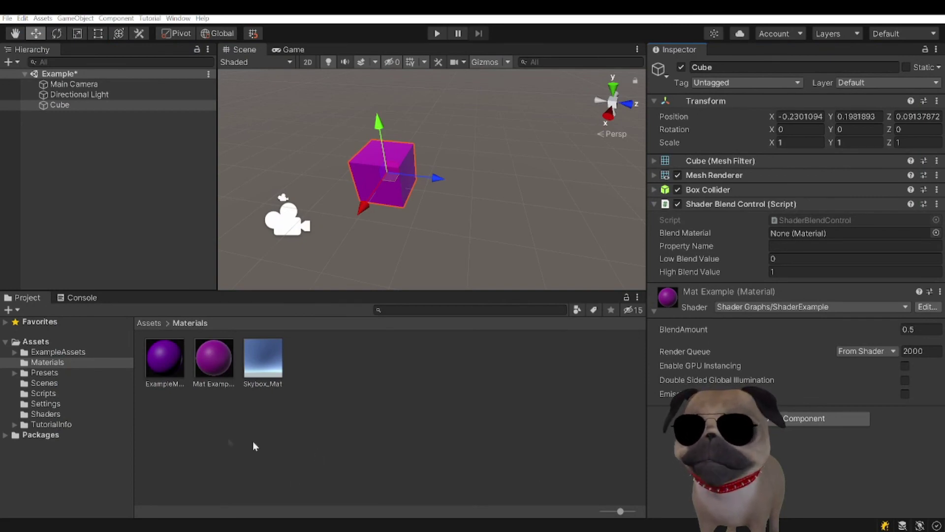
Assign Mat Example as the cube's Blend Material and enter BlendAmount as the Property Name
click(213, 367)
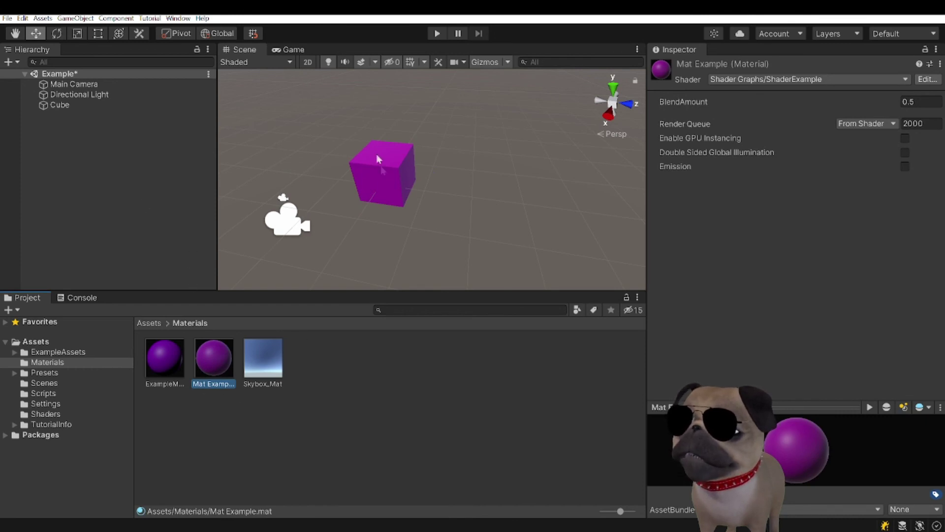
click(401, 170)
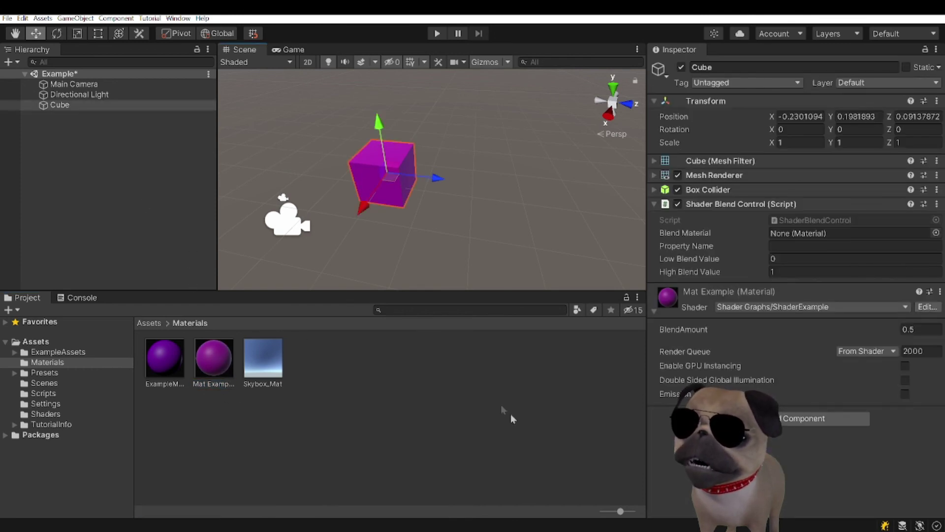
drag(214, 357, 808, 236)
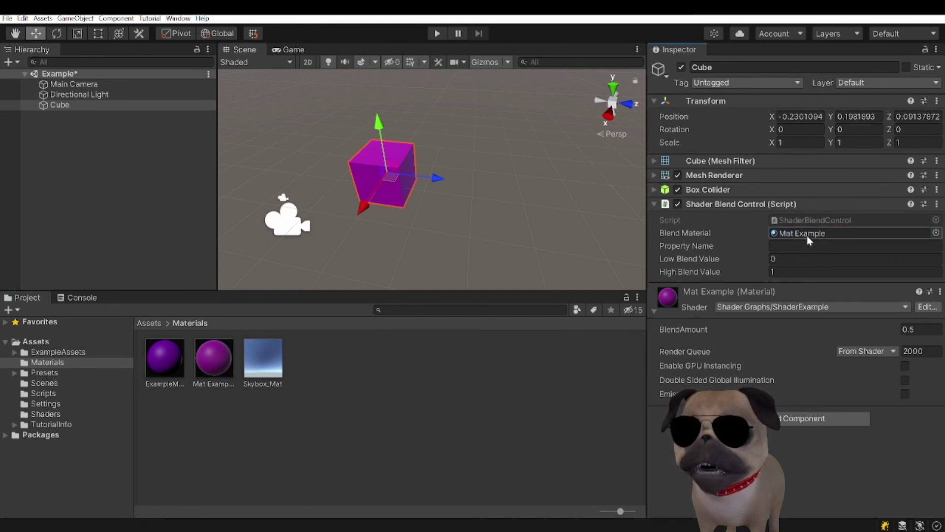
click(683, 233)
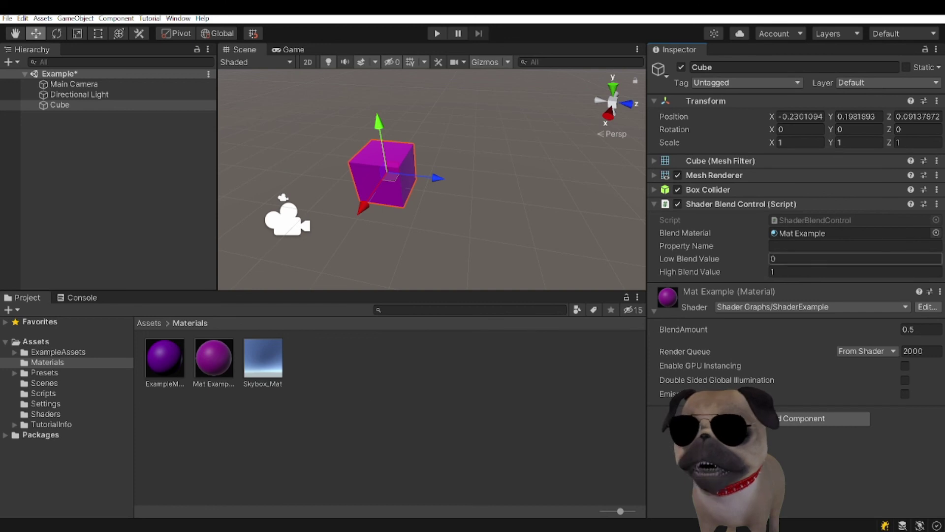
click(838, 245)
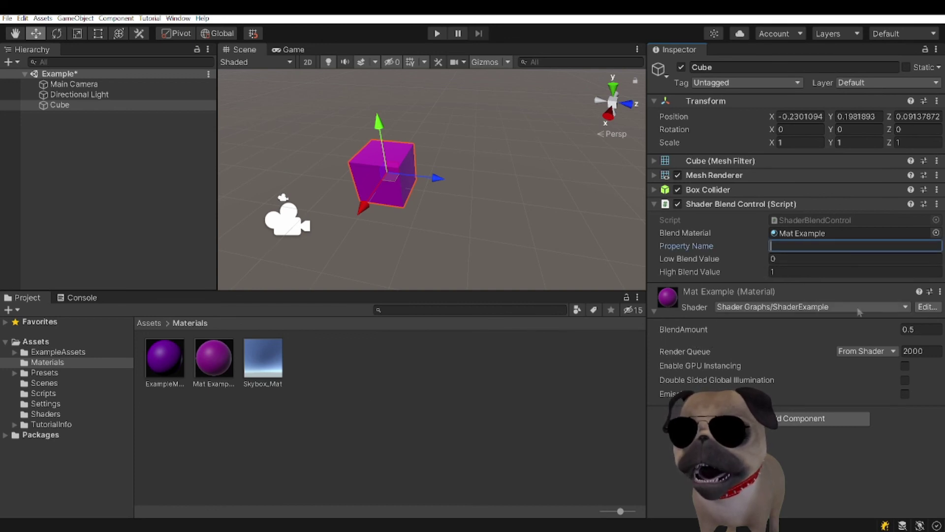
text(Blend)
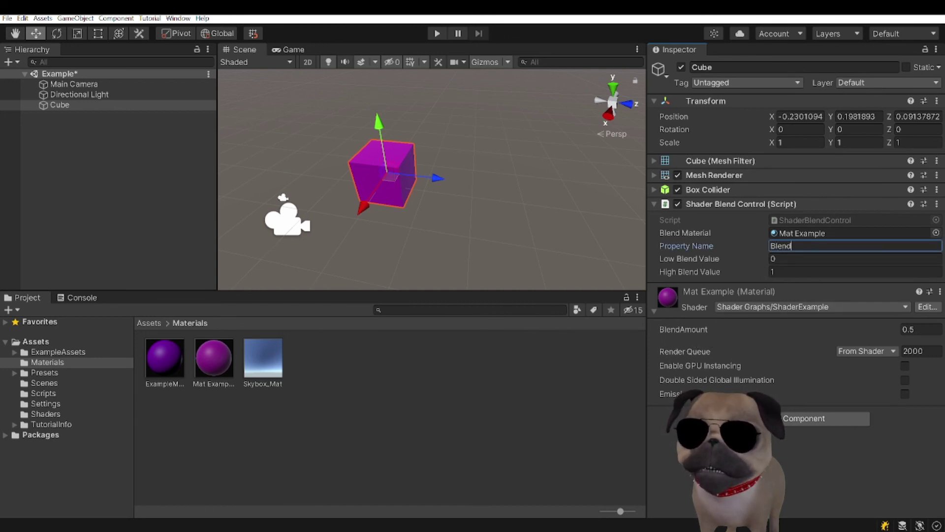
text(Amm)
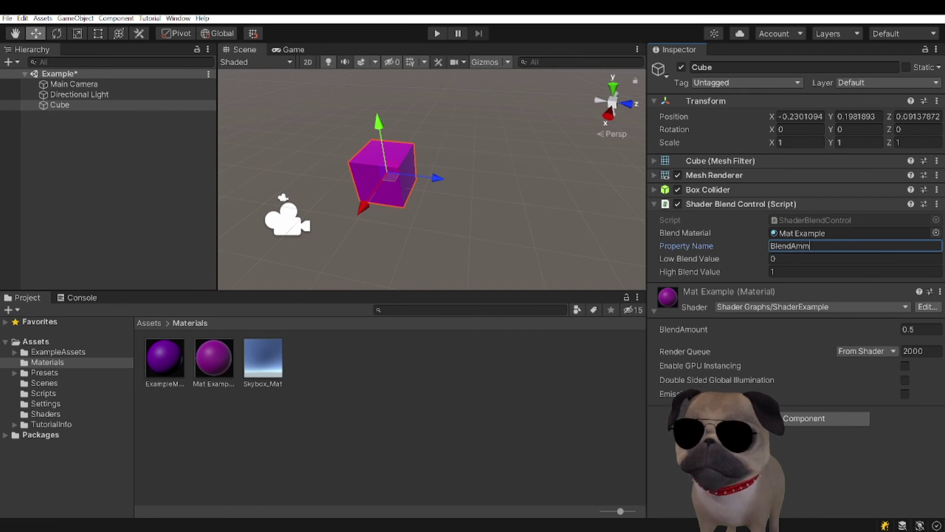
text(o)
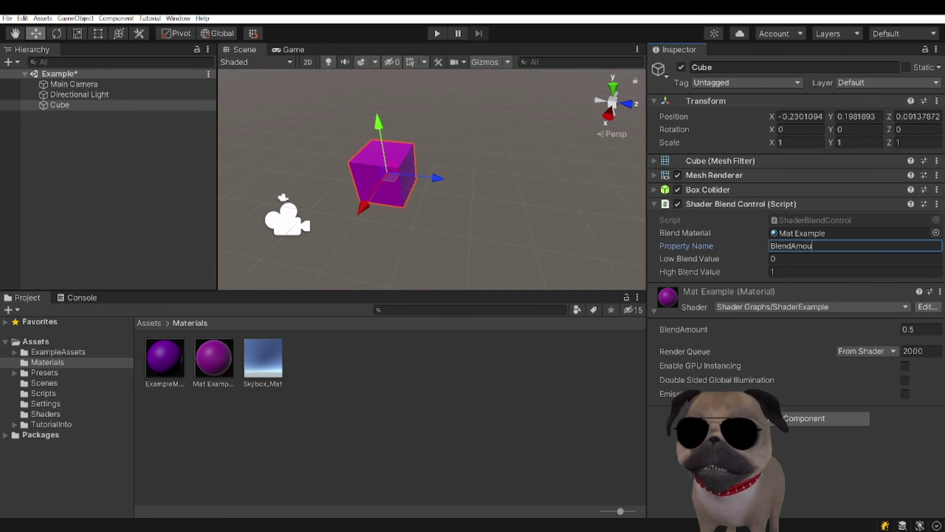
text(u)
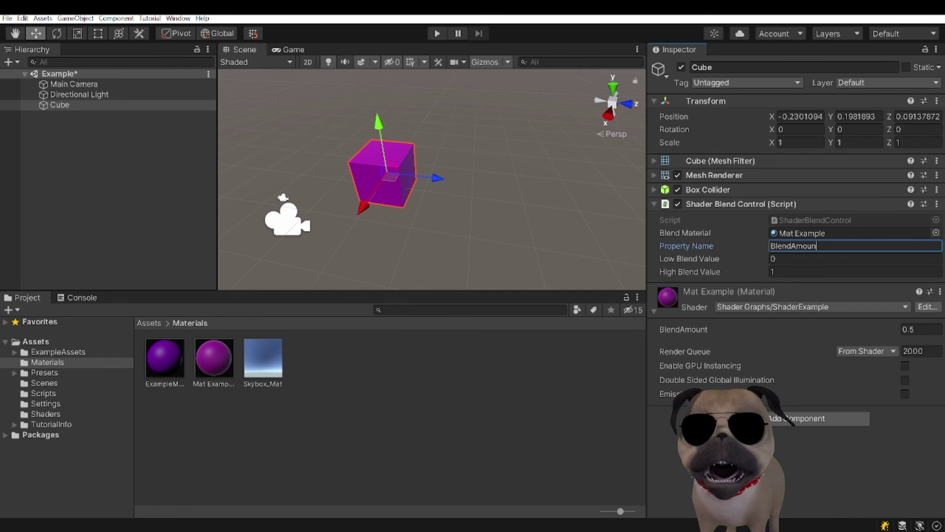
text(n)
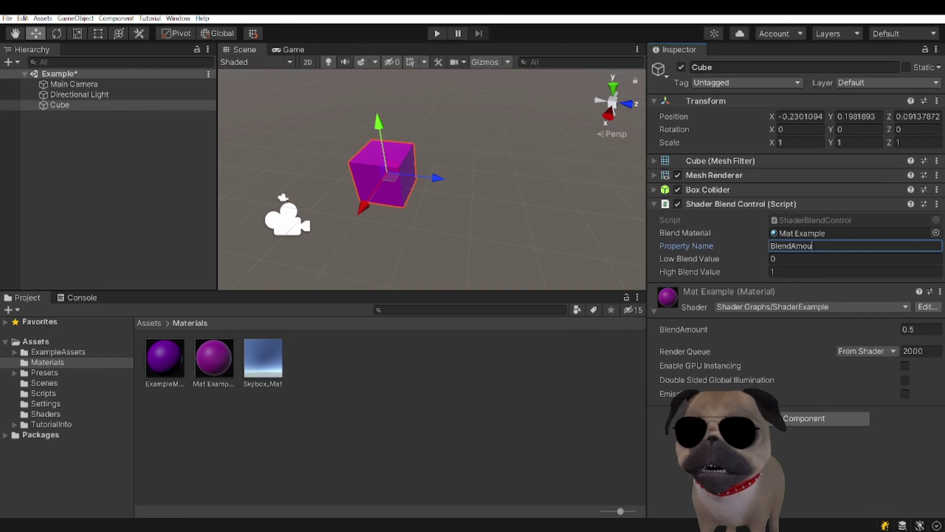
text(nt)
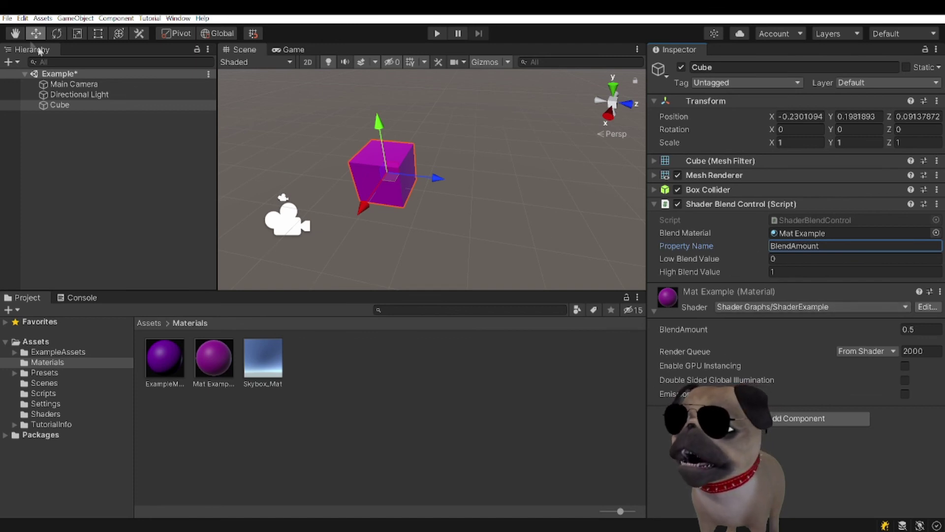
Save the scene via File > Save and enter Play mode to watch the cube's blue-pink blend
click(7, 18)
click(20, 65)
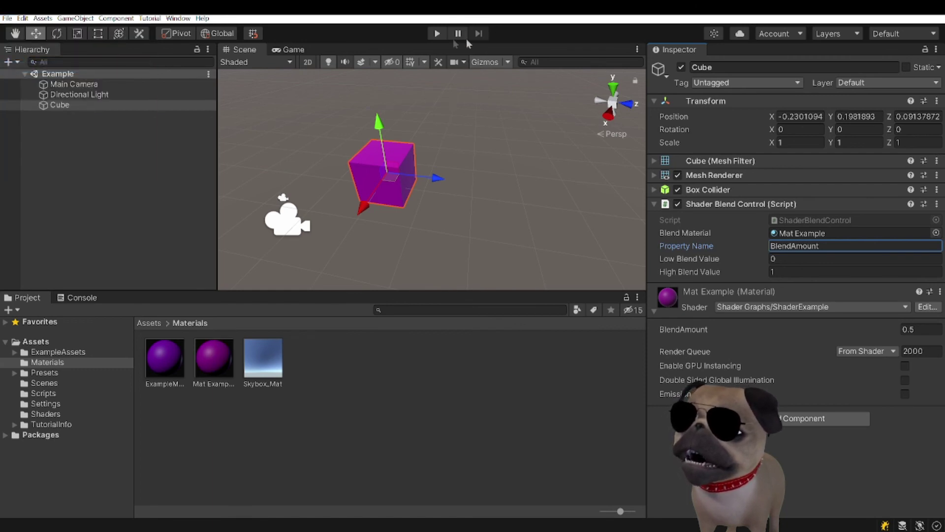
click(441, 30)
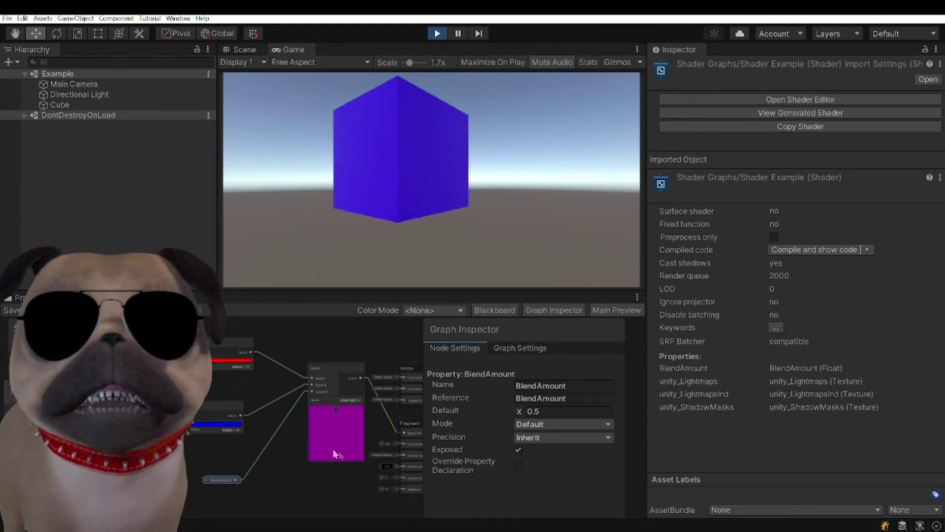
click(469, 402)
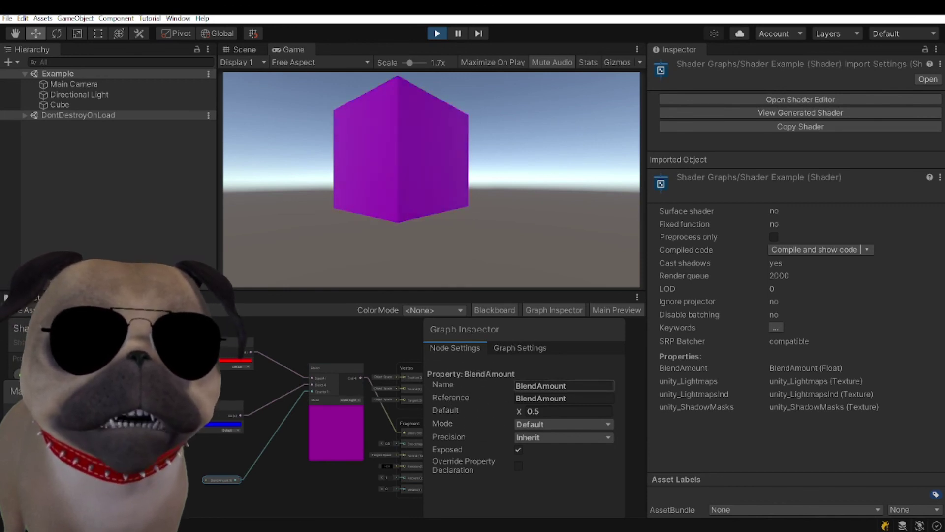
click(540, 391)
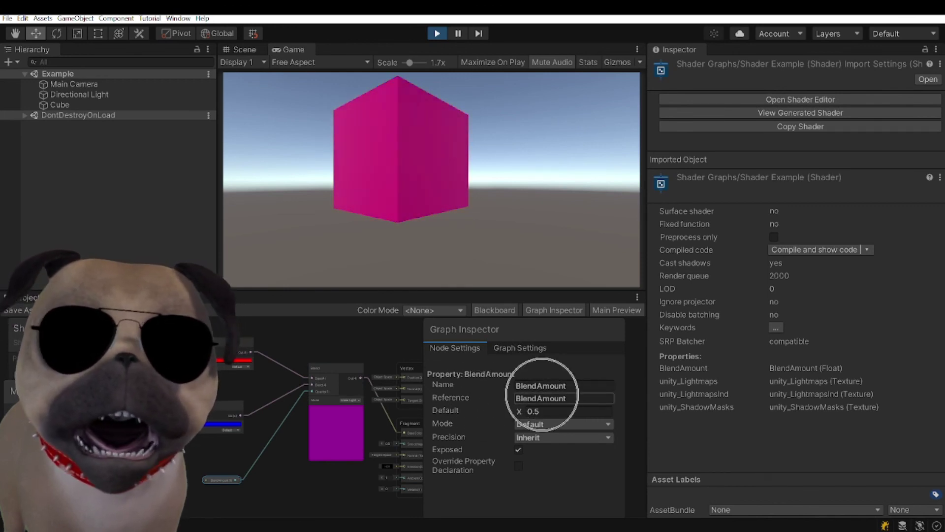